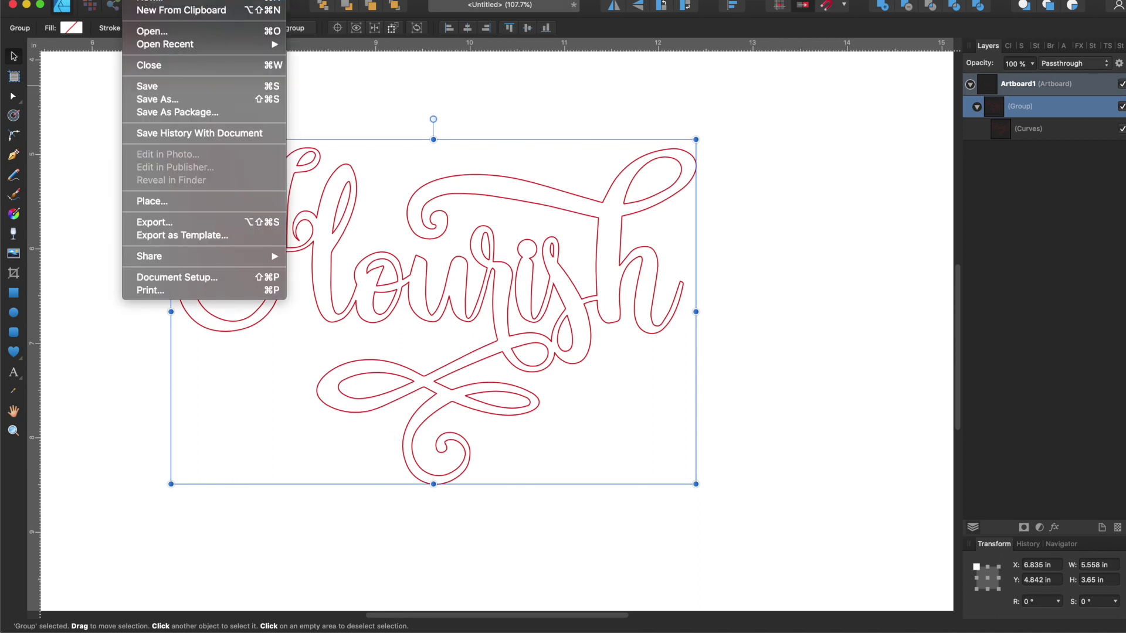
Open the File menu over the finished Flourish design to start a new document.
left_click(144, 2)
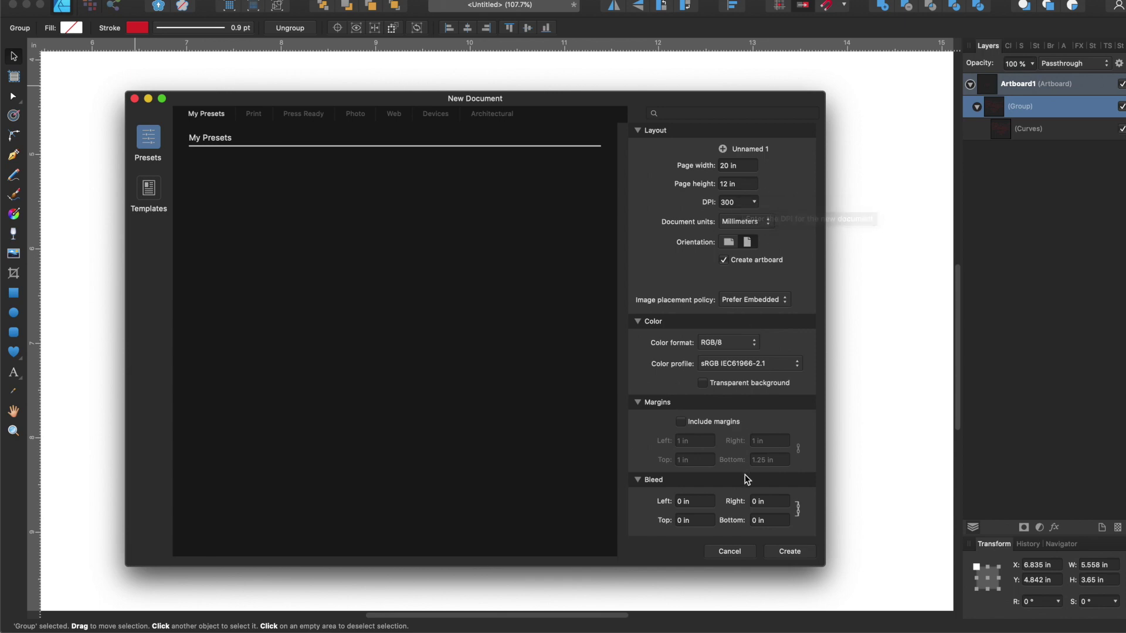
Create a 20 in by 12 in, 300 DPI document with an artboard.
left_click(802, 557)
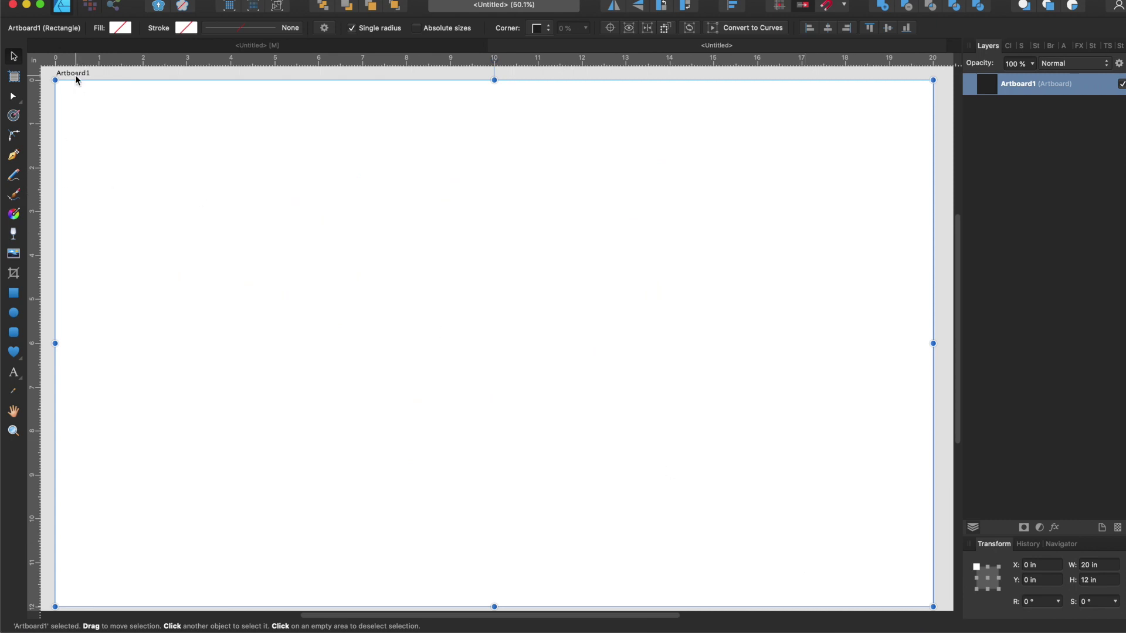
Place 'Flourish' as art text on the artboard, select it, and bring up the font list.
left_click(14, 373)
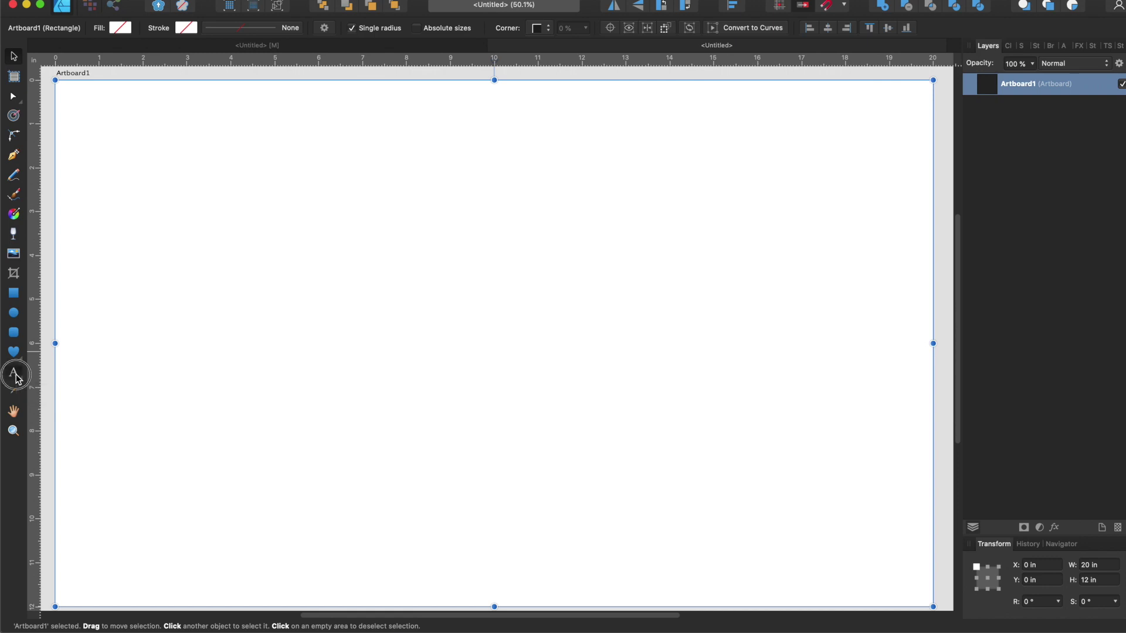
left_click_drag(168, 277, 194, 329)
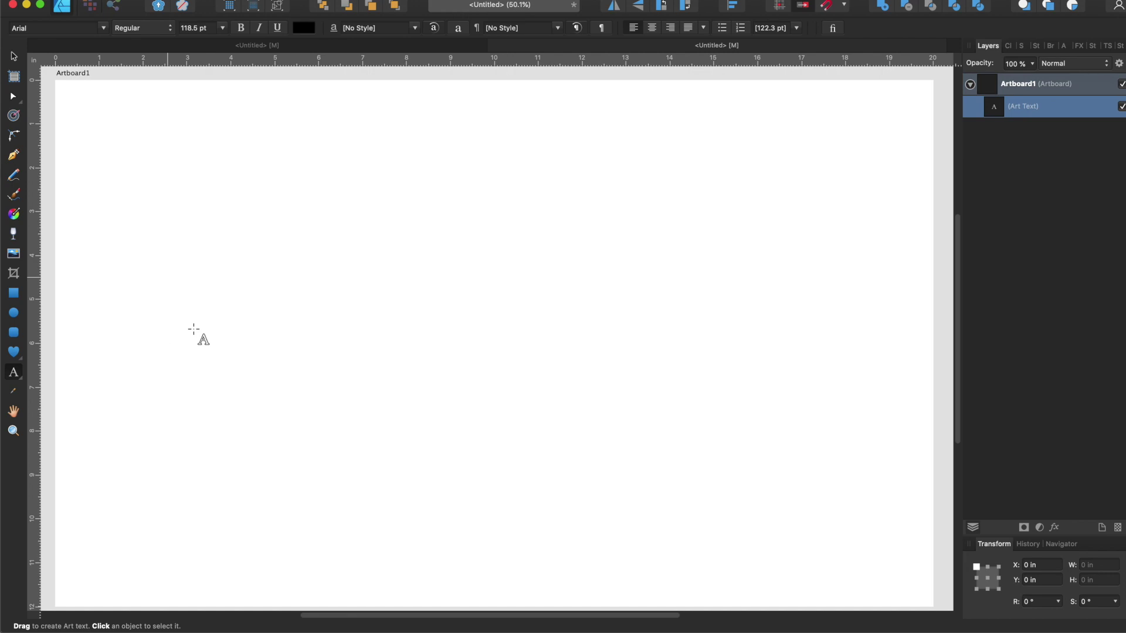
type("Flourish")
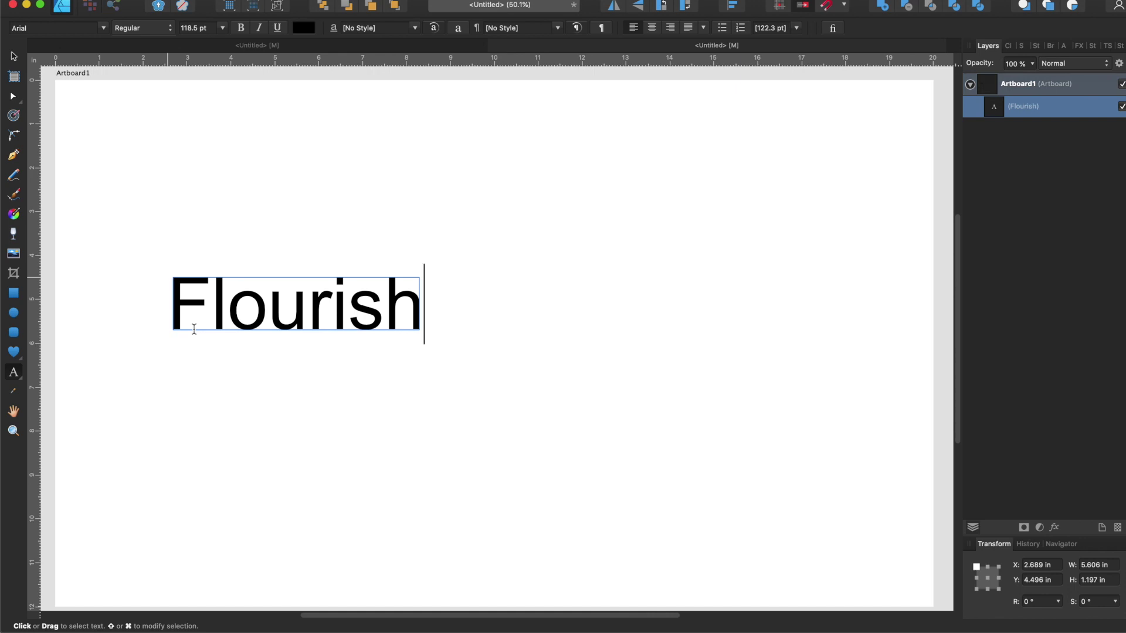
key("Escape")
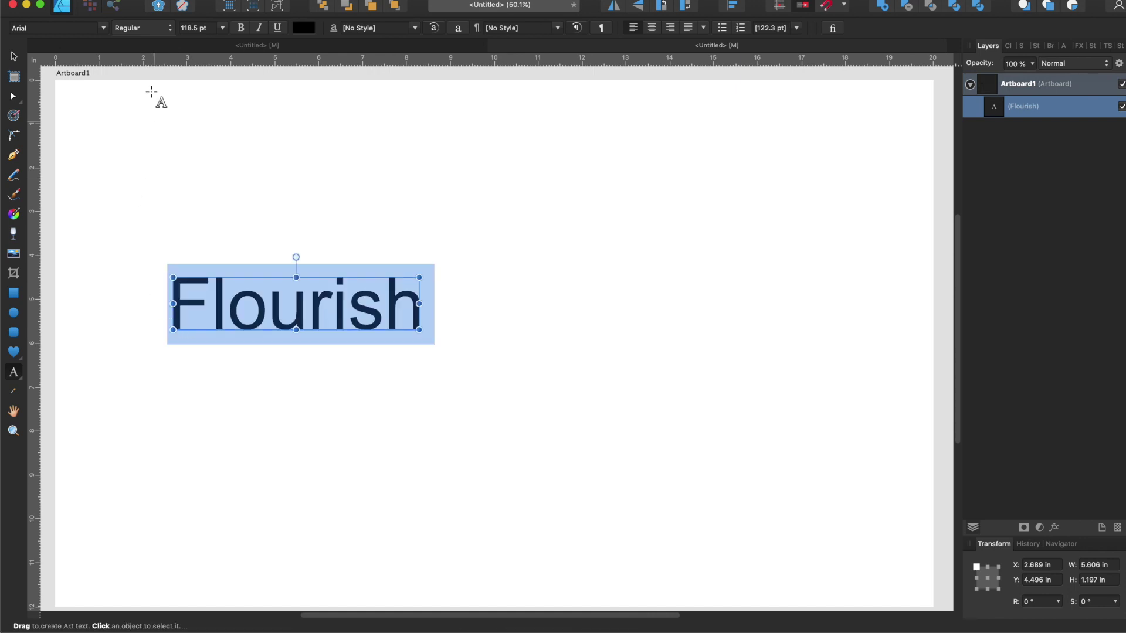
left_click(103, 28)
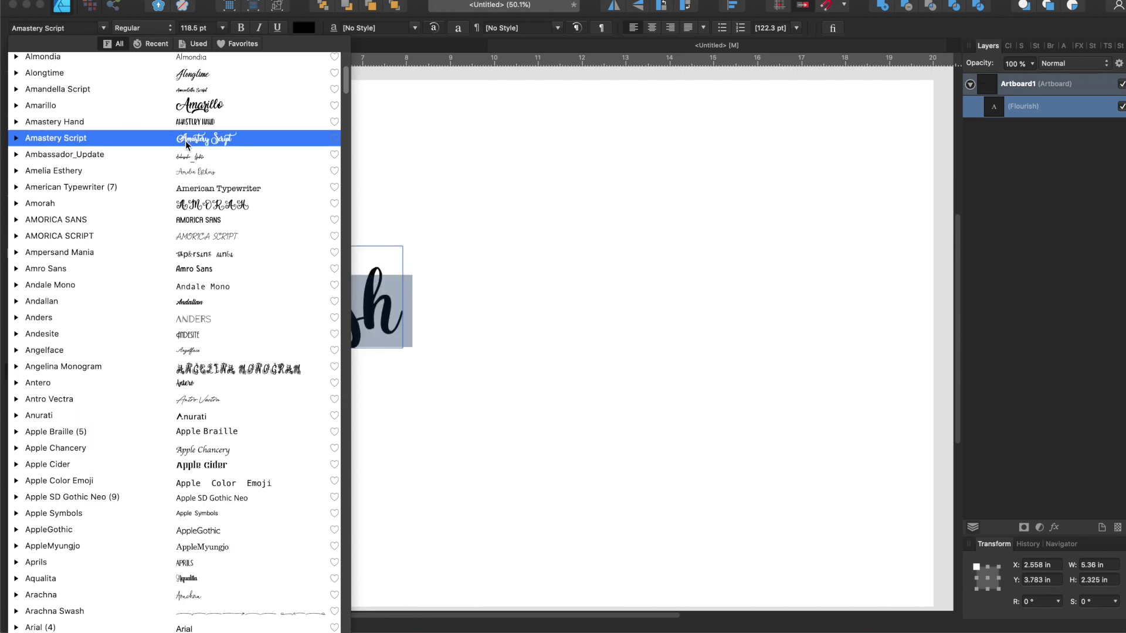
Set Flourish in Amastery Script and scale it to about 9.55 by 3.94 in.
left_click(186, 143)
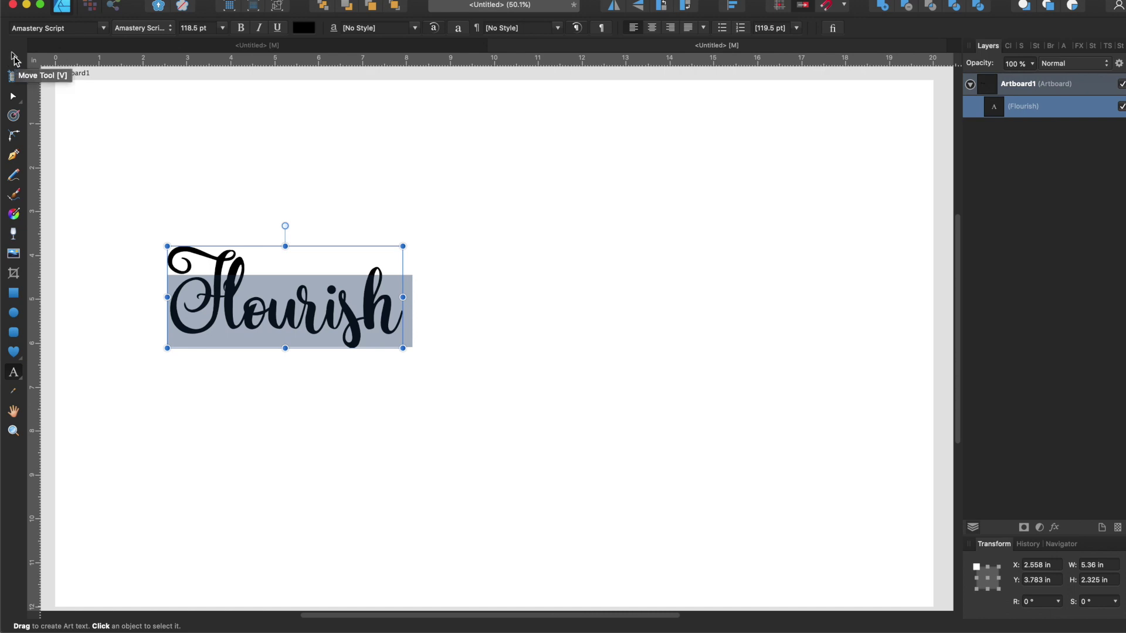
left_click(15, 58)
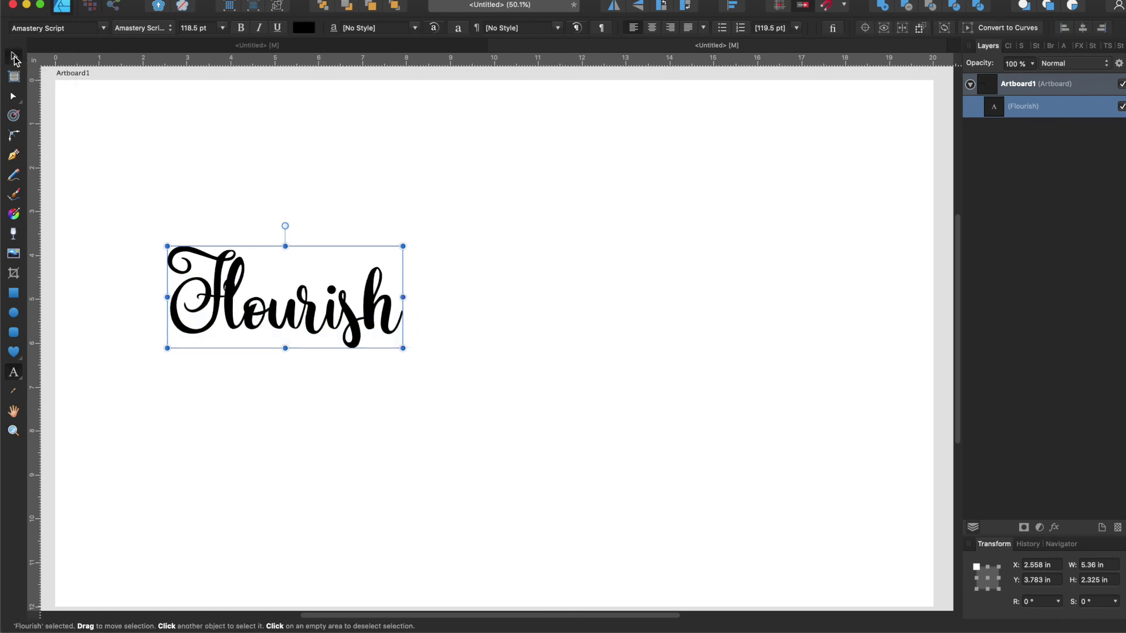
left_click_drag(405, 349, 698, 478)
left_click_drag(587, 434, 607, 391)
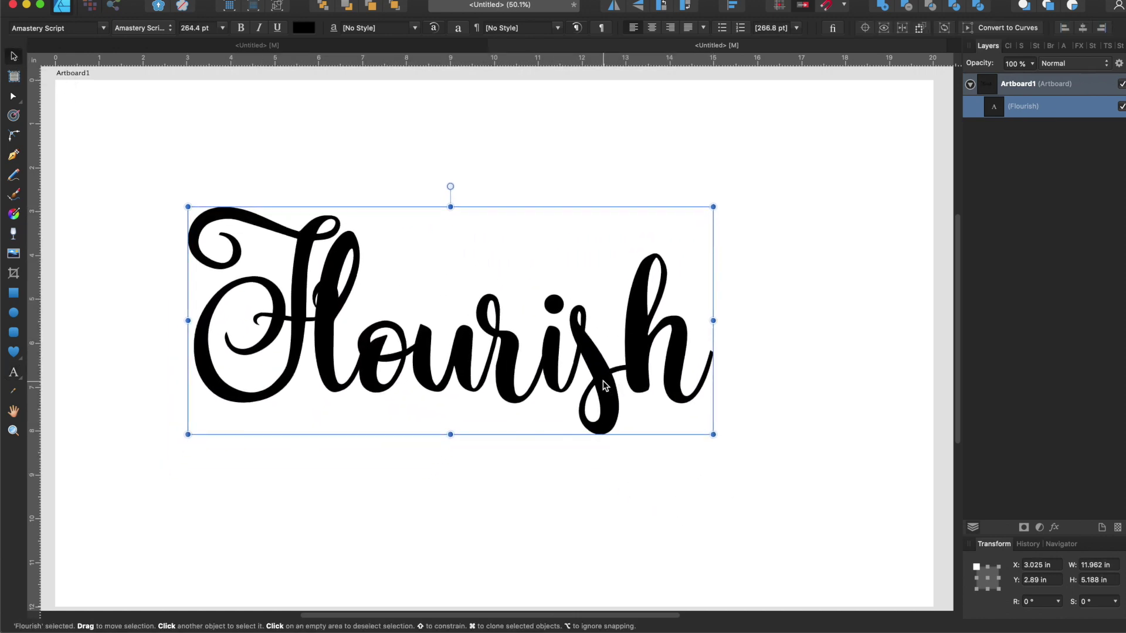
double_click(313, 327)
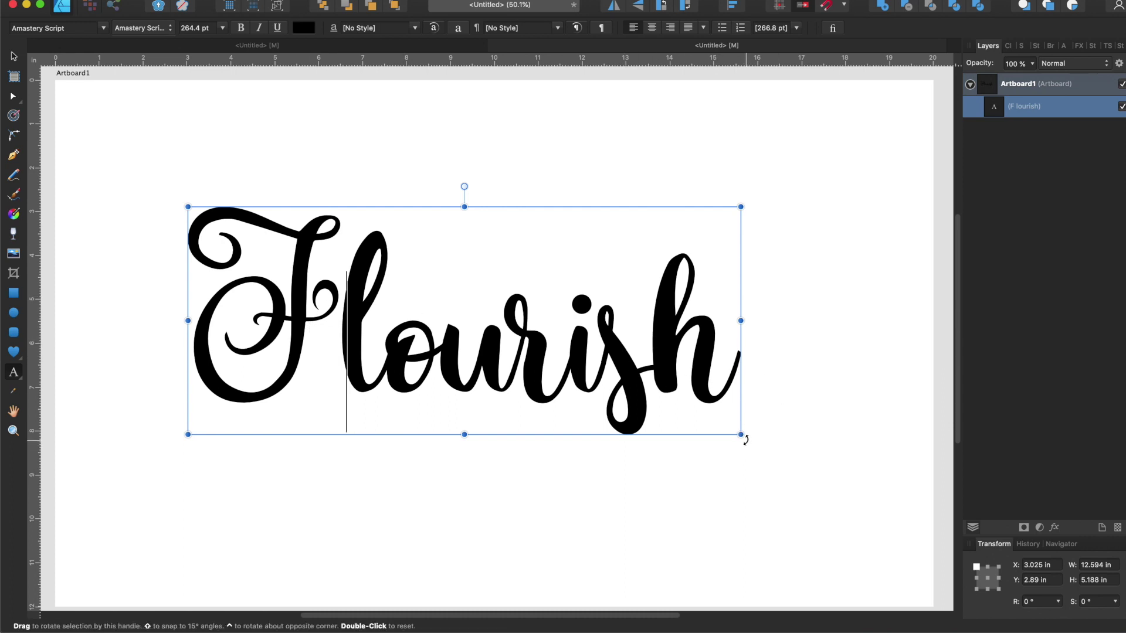
left_click_drag(742, 437, 591, 425)
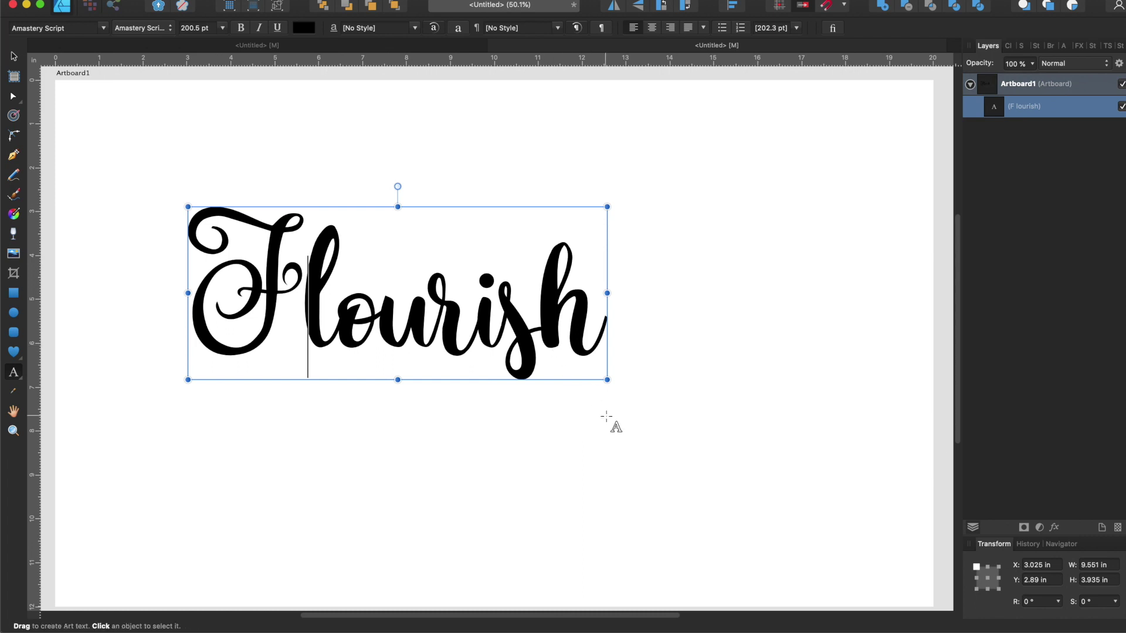
Delete a stray 'v', move Flourish toward the artboard centre, and select its final h.
type("v")
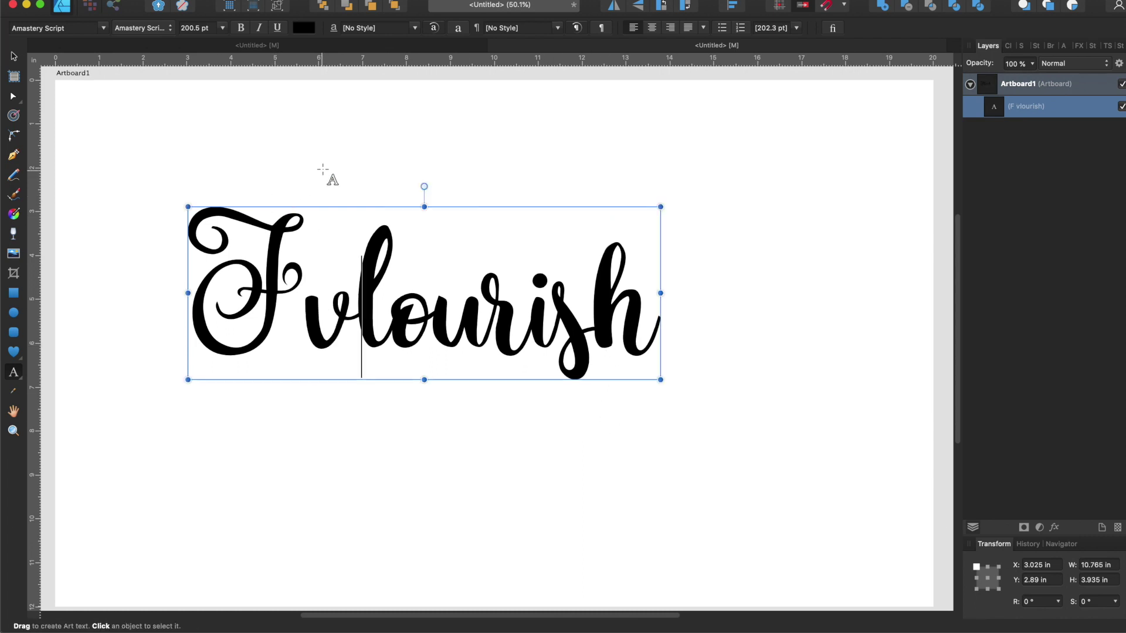
key("BackSpace")
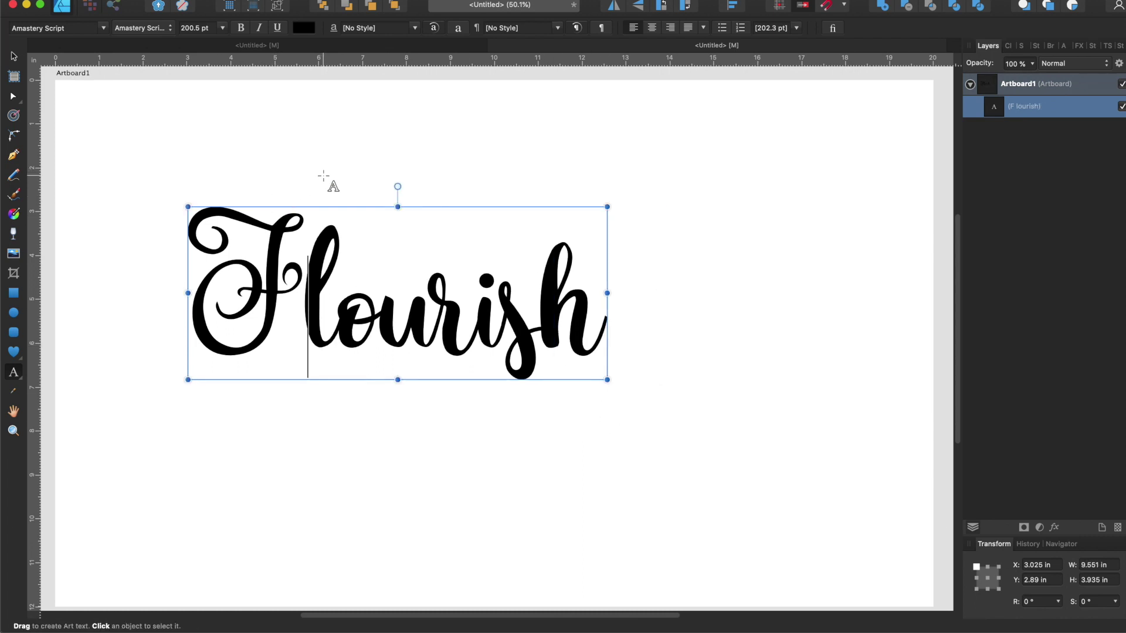
left_click(14, 56)
left_click_drag(482, 321, 563, 350)
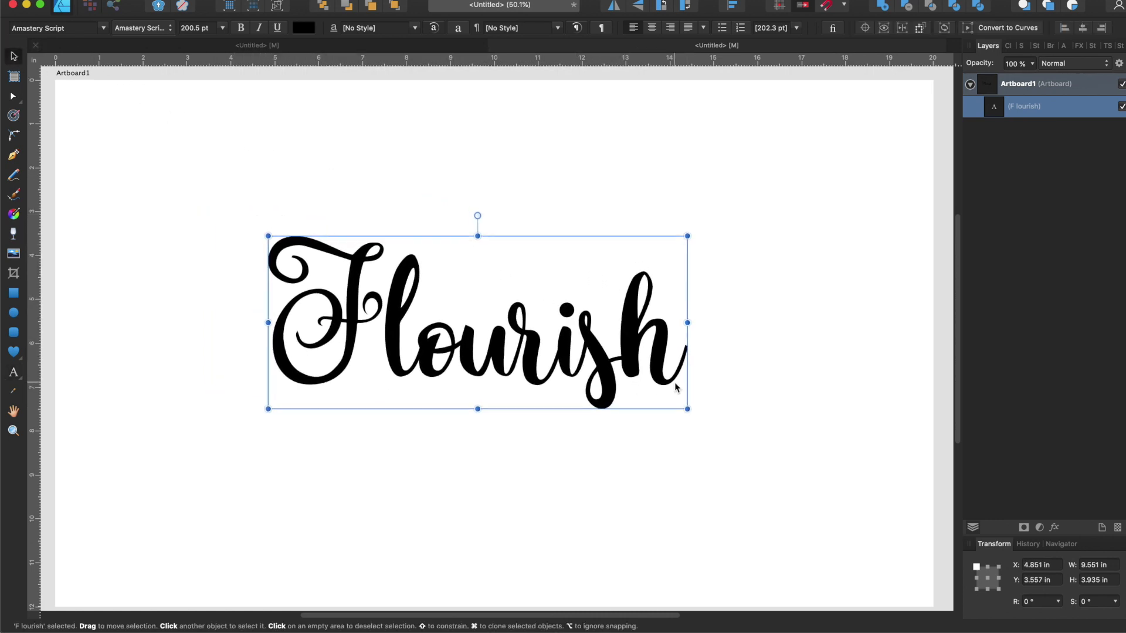
double_click(612, 323)
left_click_drag(623, 325, 680, 333)
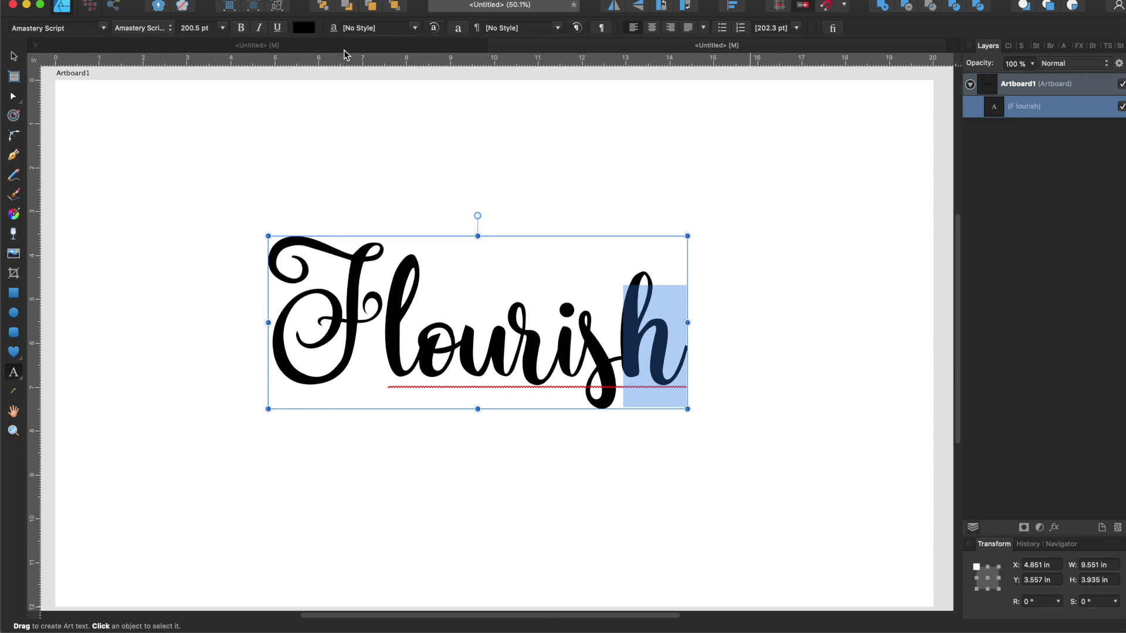
Open the Glyph Browser from the Text menu and set its font to Amastery Script.
left_click(193, 0)
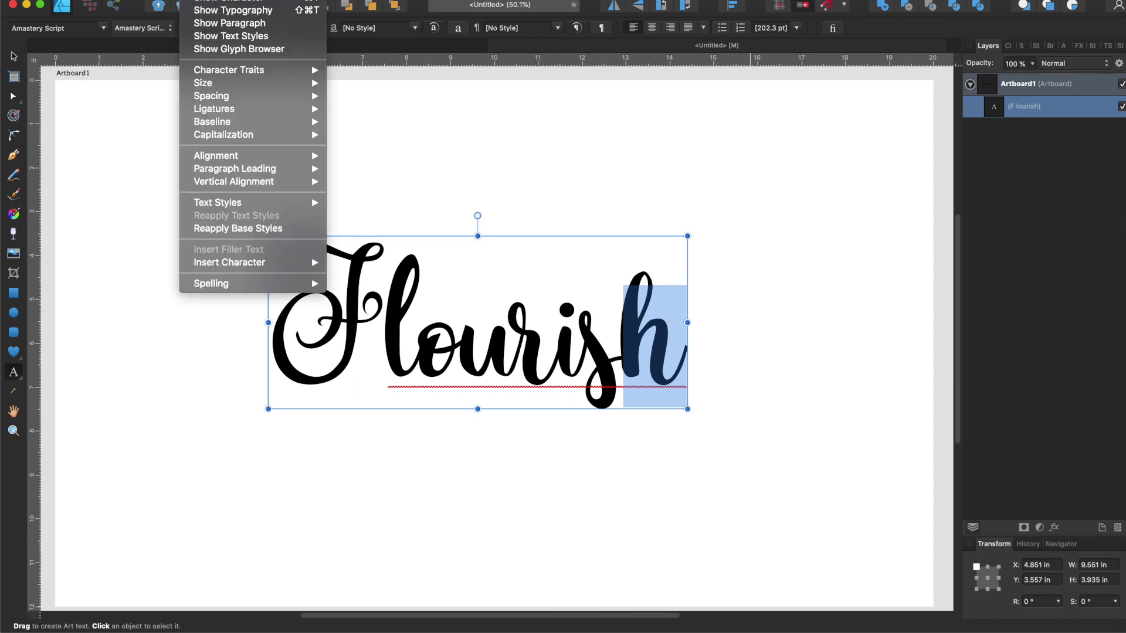
left_click(213, 50)
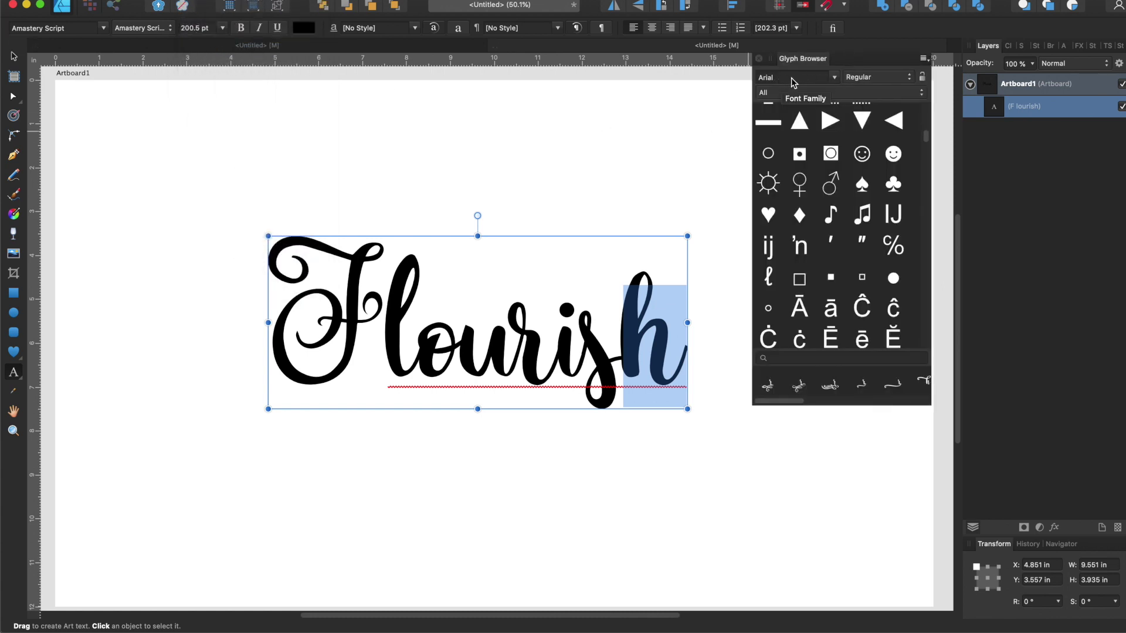
left_click(832, 79)
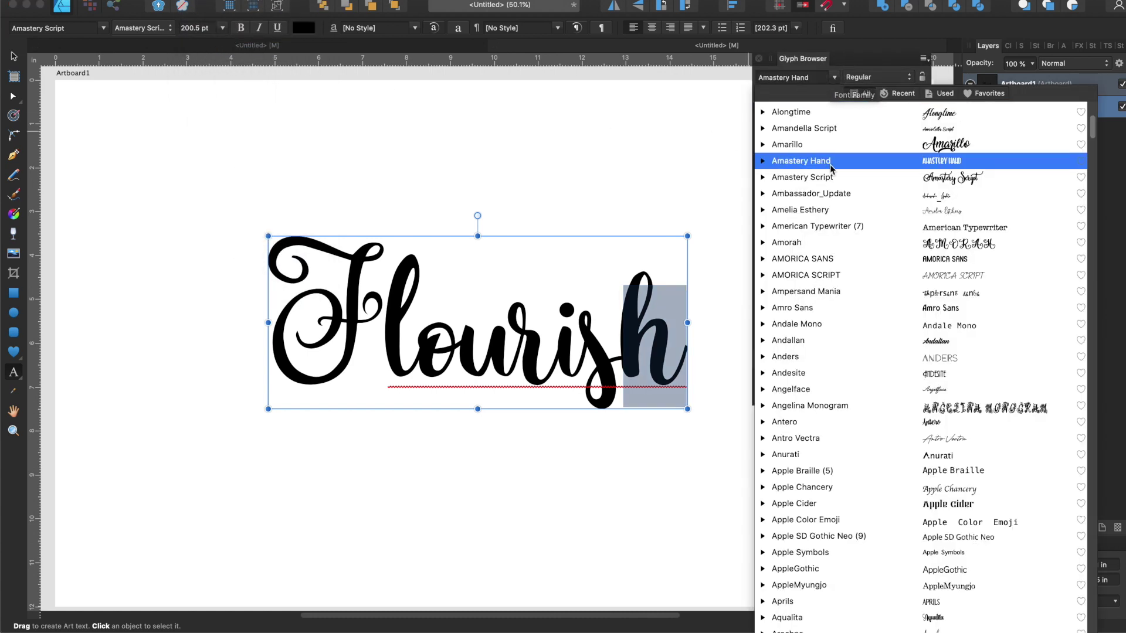
left_click(954, 180)
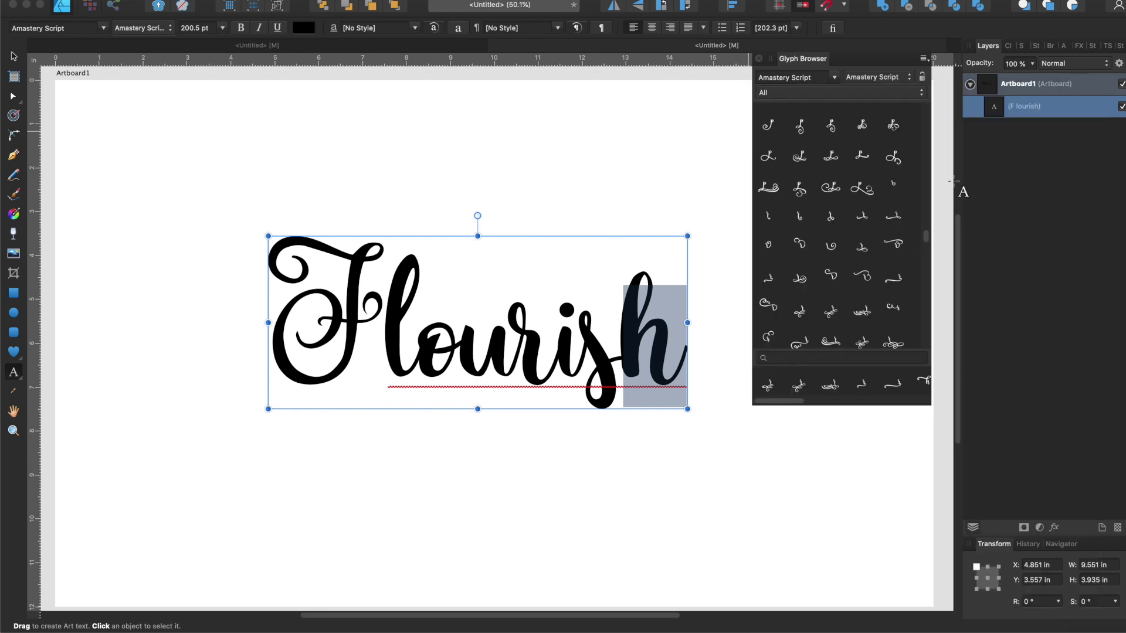
left_click(832, 80)
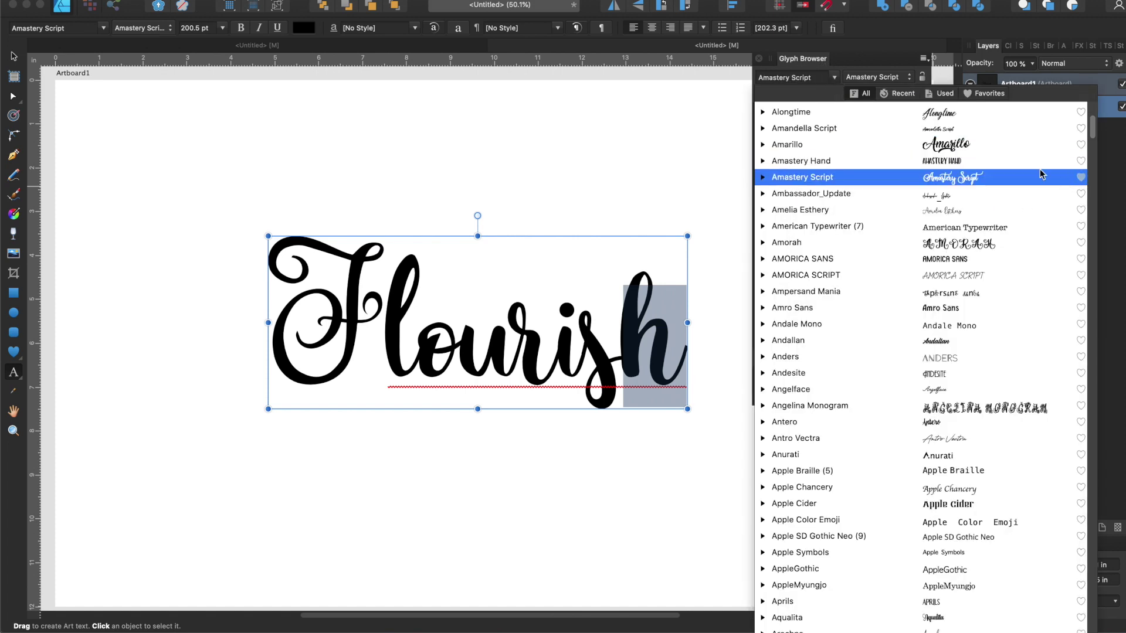
left_click(951, 95)
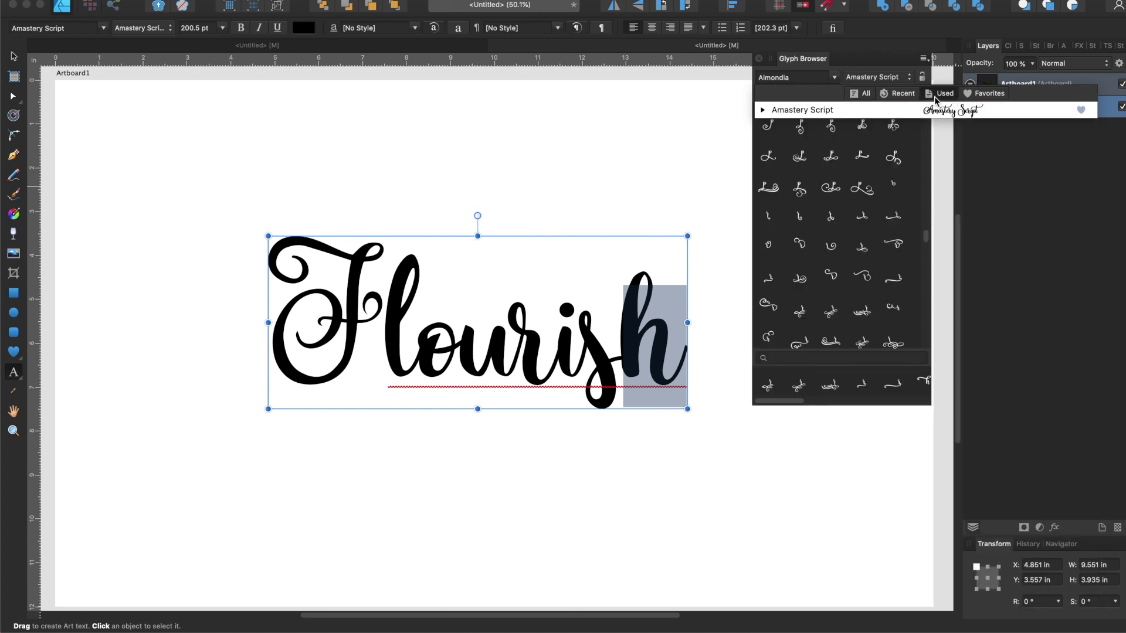
left_click(912, 95)
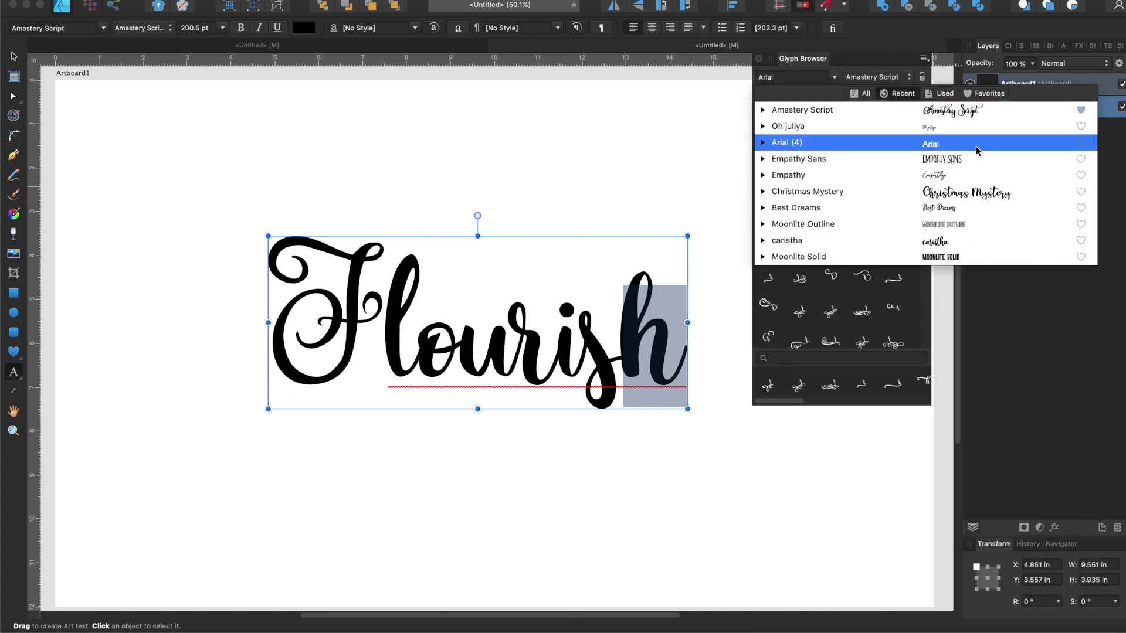
left_click(999, 113)
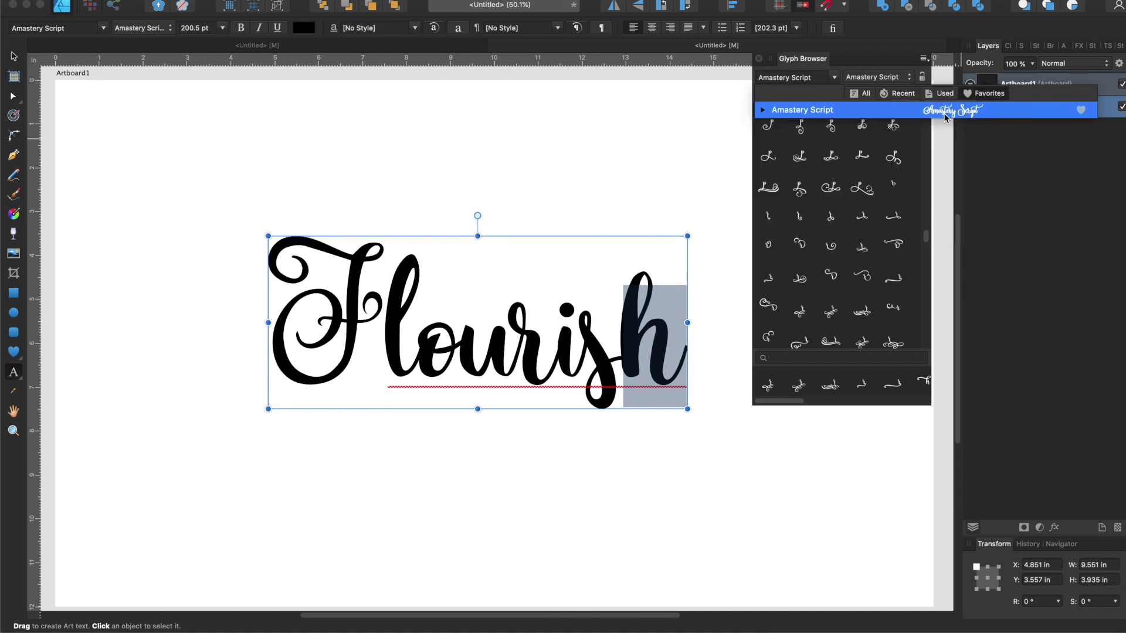
left_click(864, 94)
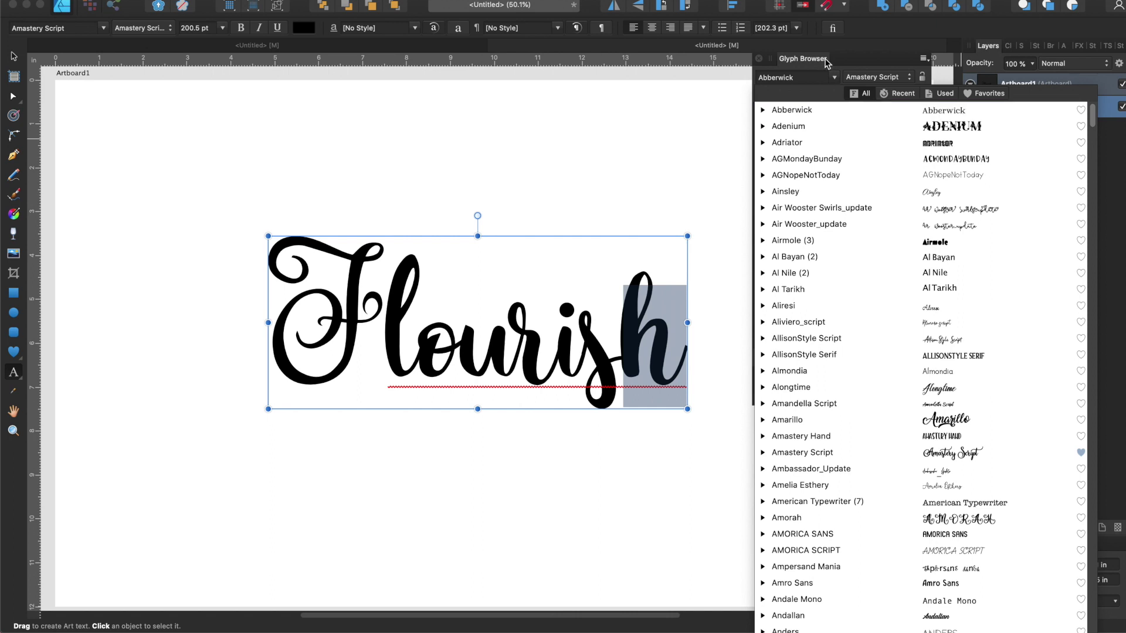
left_click(862, 55)
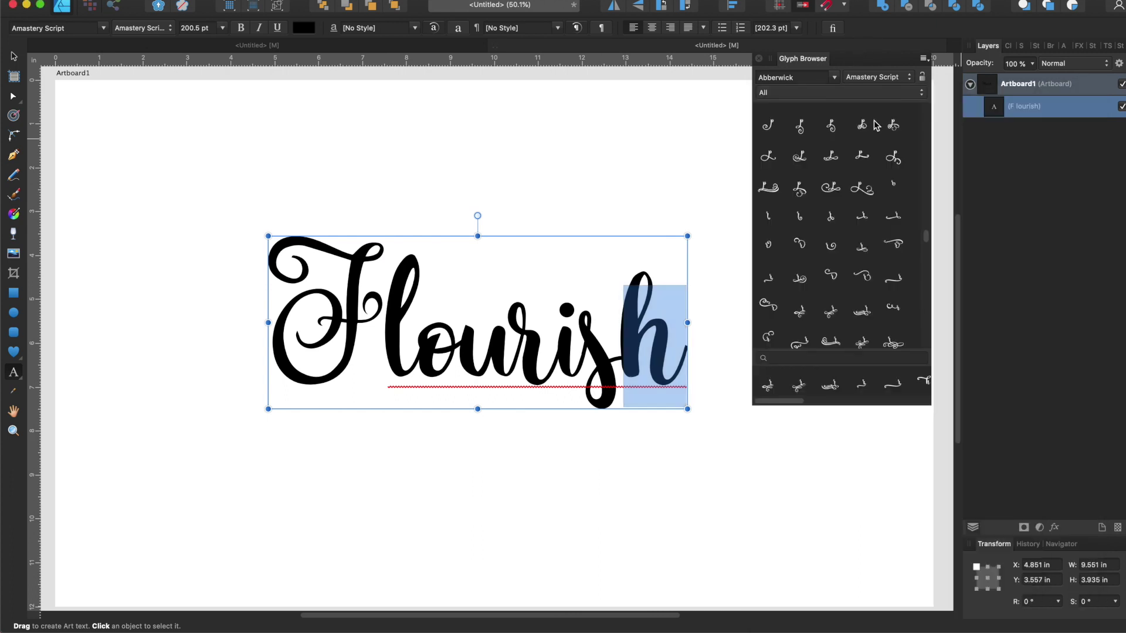
Set the Glyph Browser previews to the largest size and scroll to the swash glyphs.
left_click(923, 59)
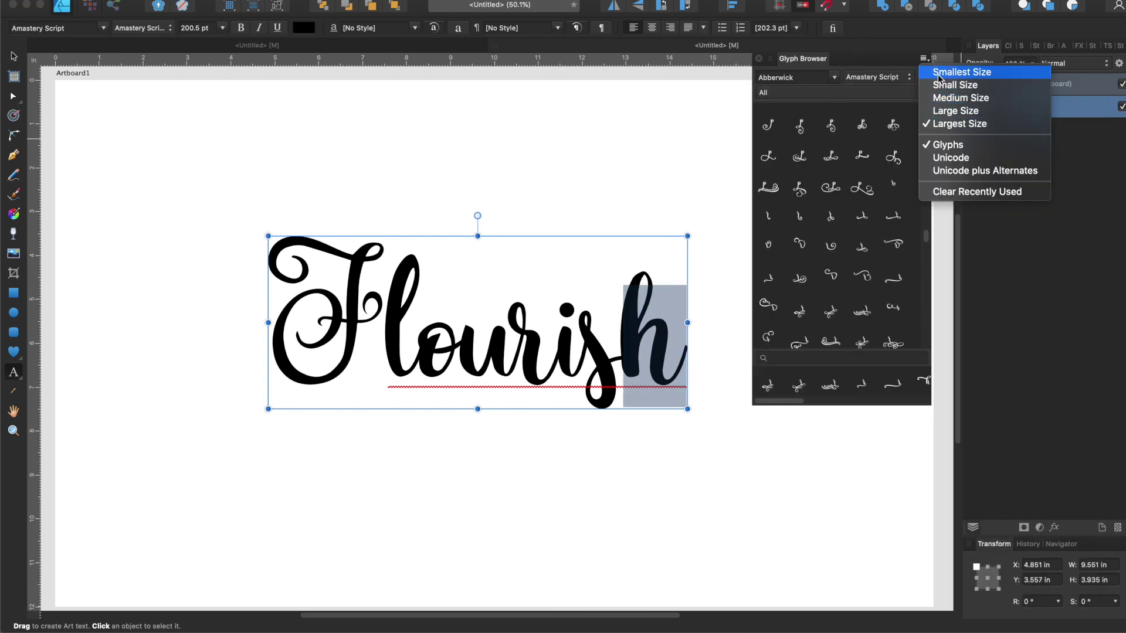
left_click(939, 73)
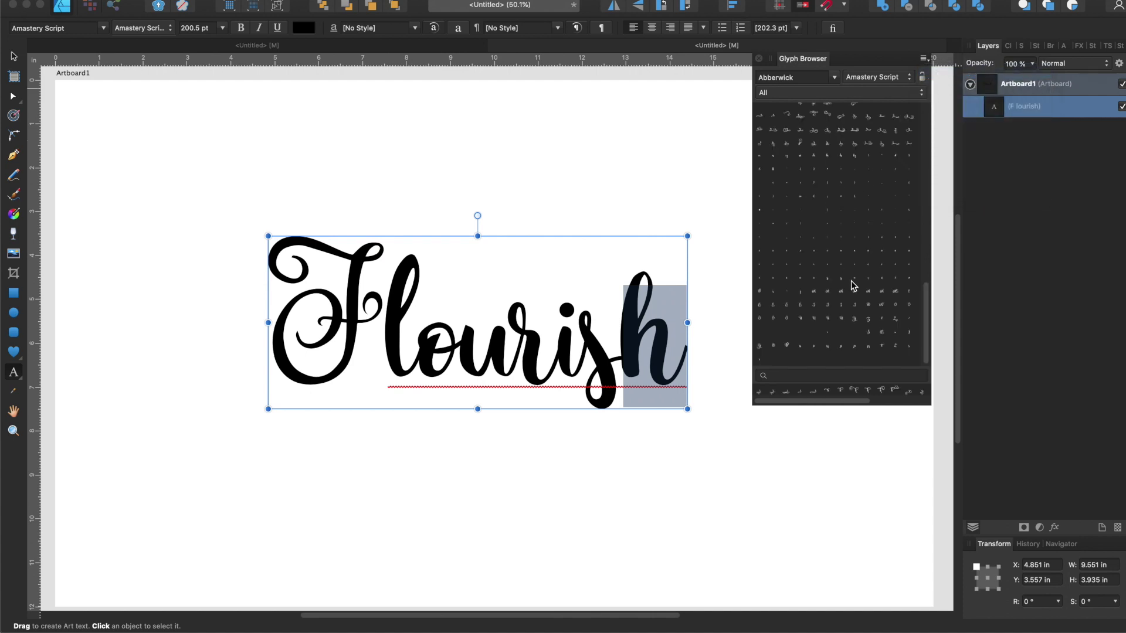
left_click(923, 60)
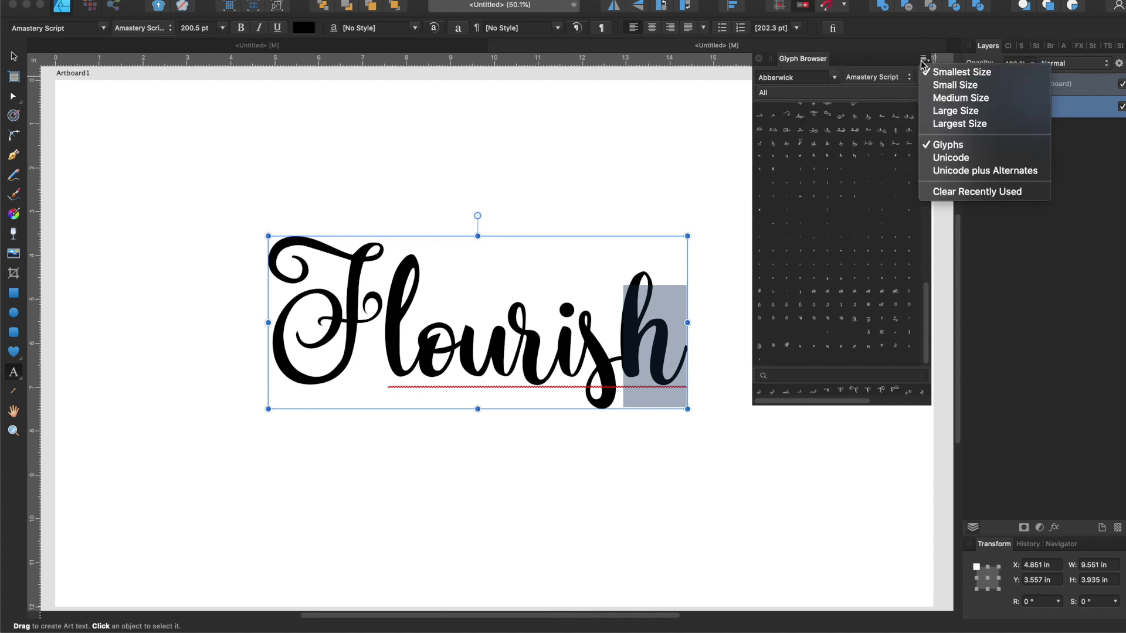
left_click(944, 126)
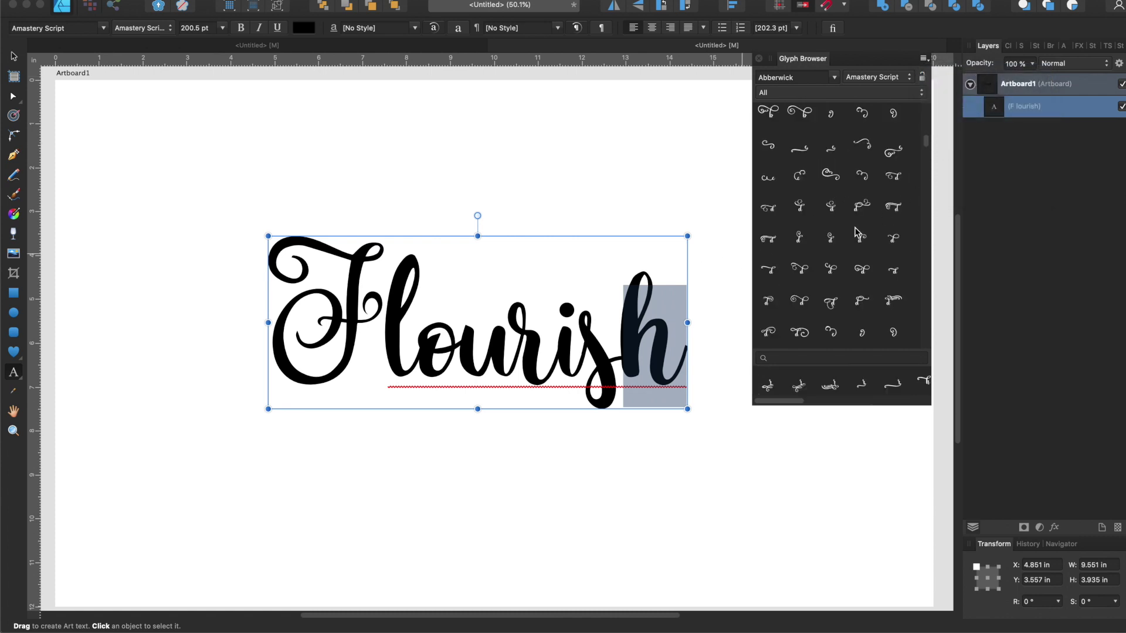
scroll(858, 233, "up", 3)
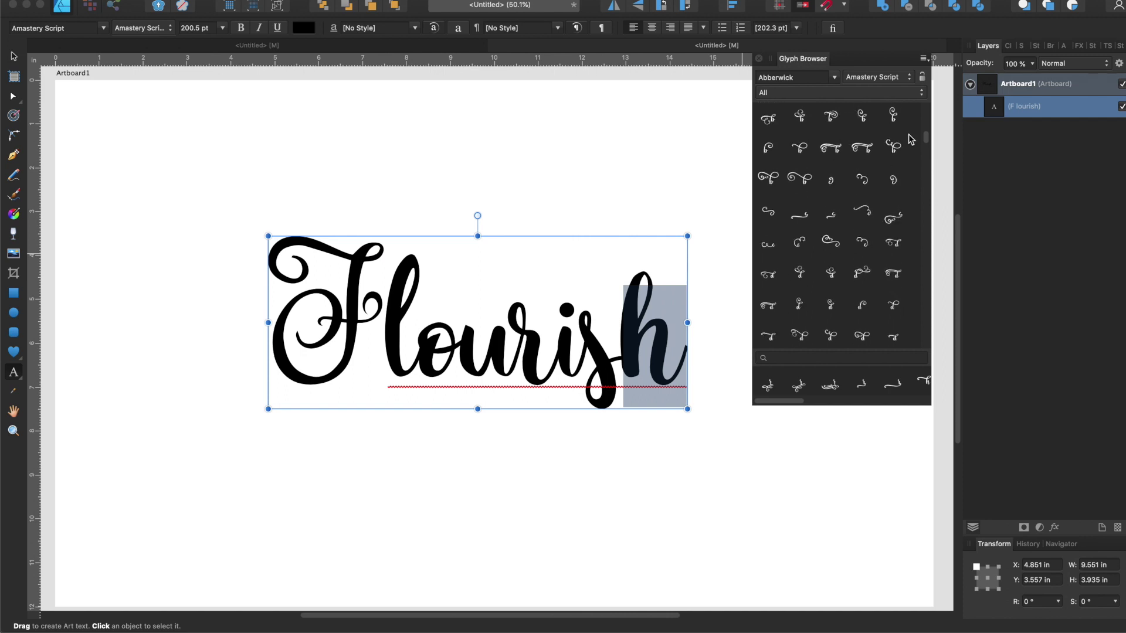
left_click_drag(926, 144, 930, 171)
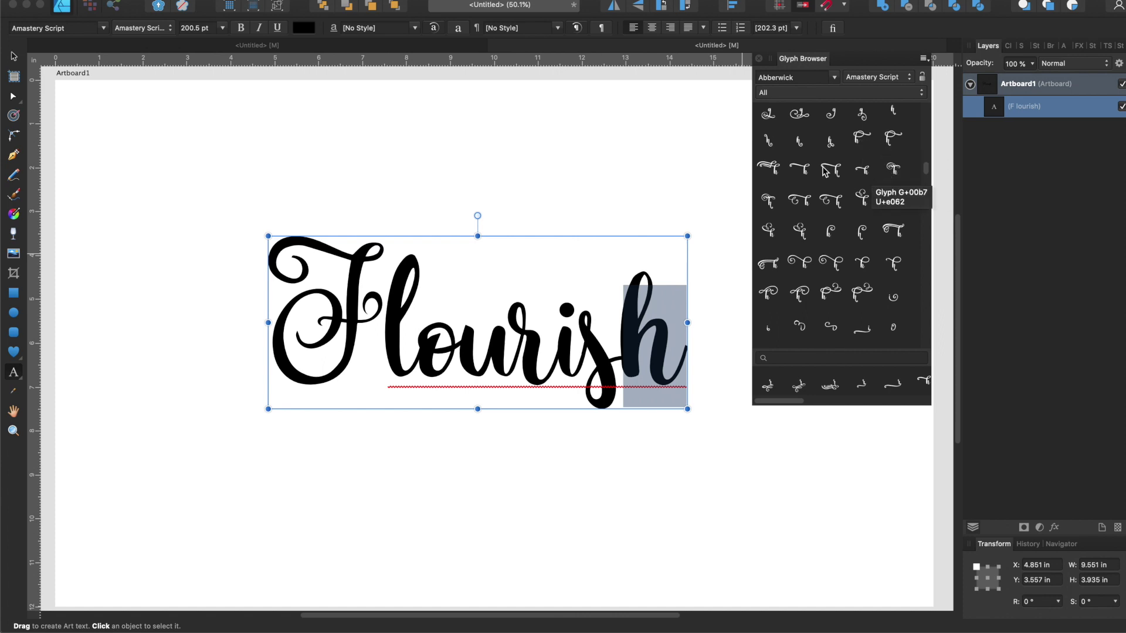
Try several swash h alternates from the upper glyph rows on the final h, removing each.
double_click(856, 140)
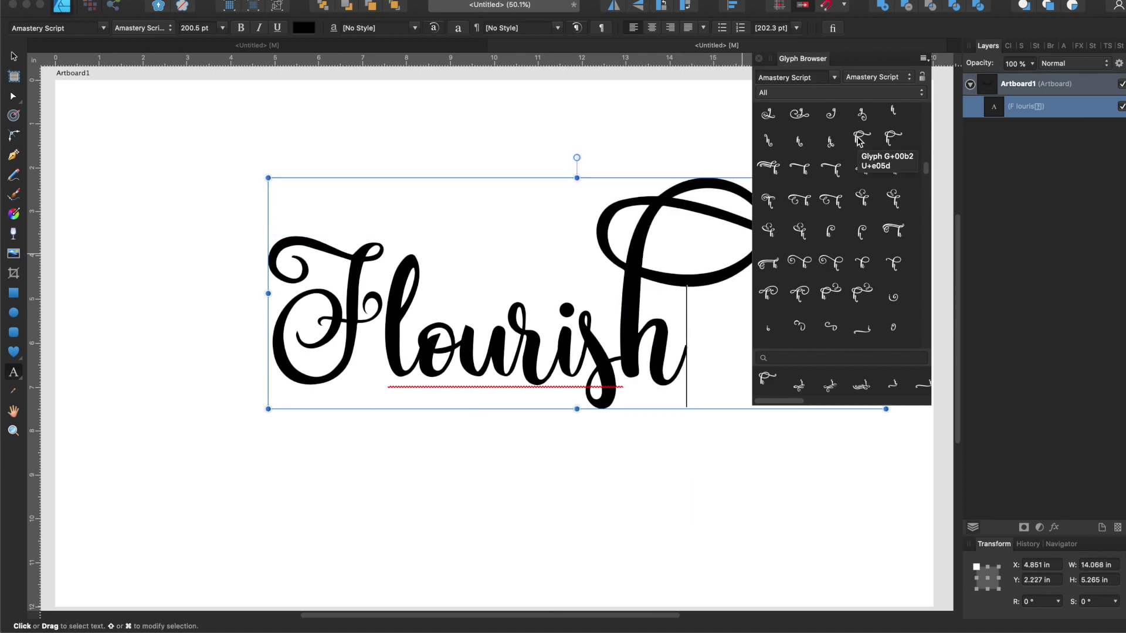
scroll(455, 397, "right", 6)
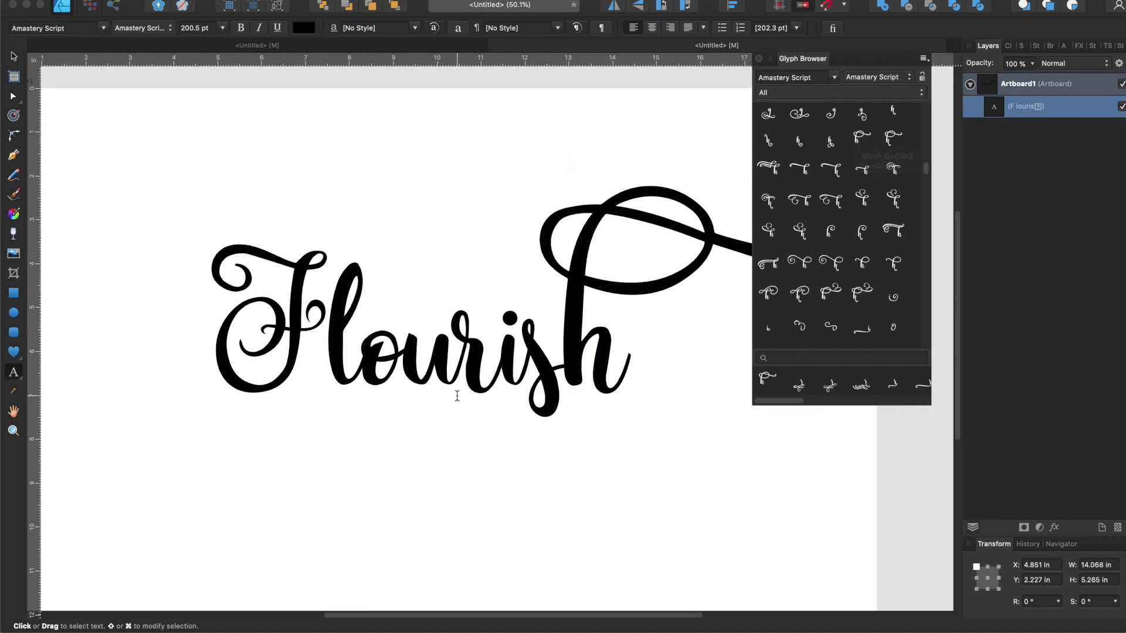
key("BackSpace")
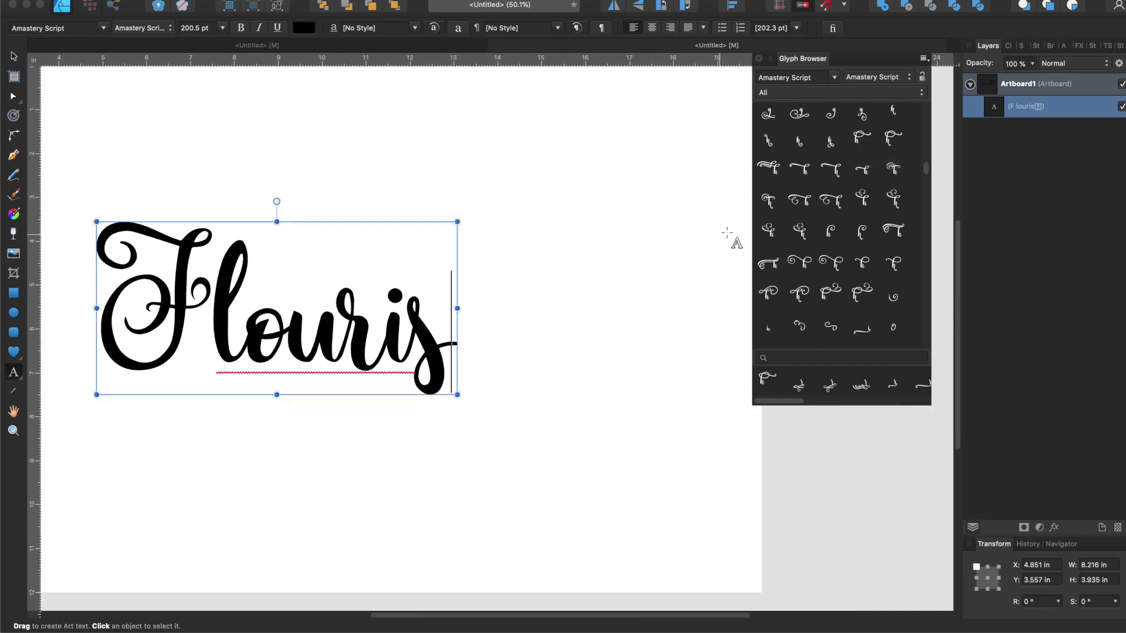
double_click(886, 143)
key("BackSpace")
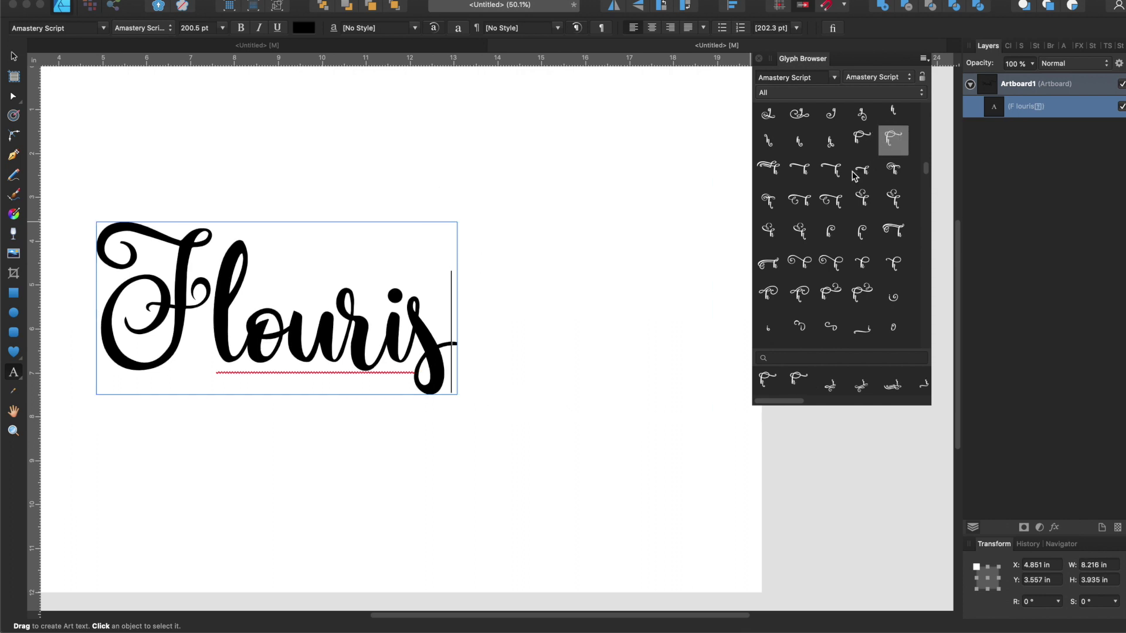
double_click(773, 169)
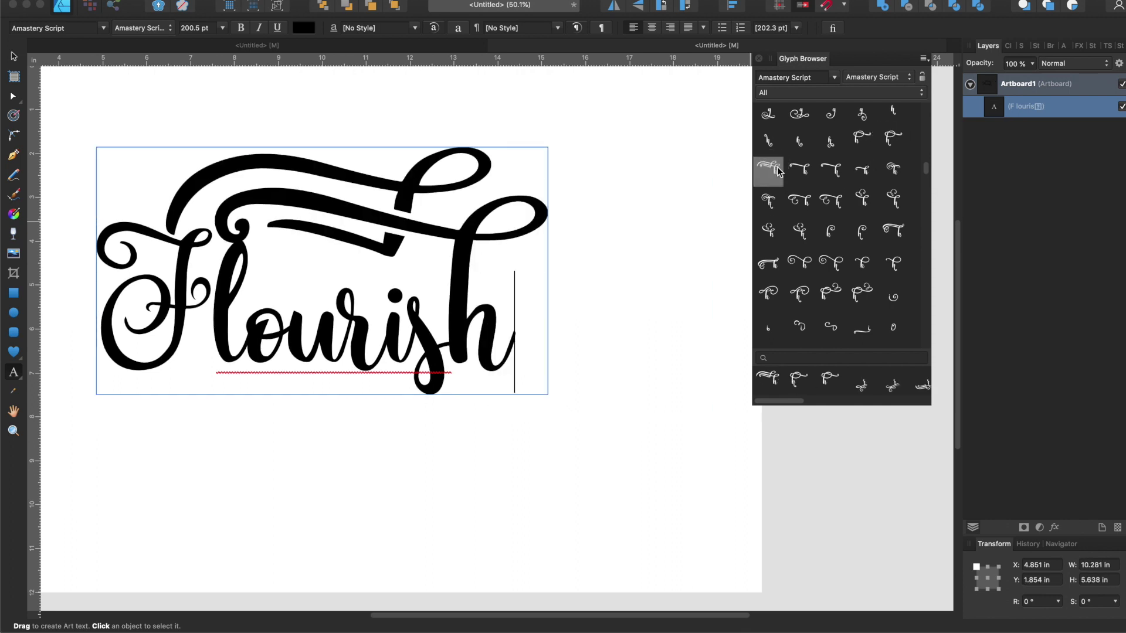
key("BackSpace")
double_click(800, 170)
key("BackSpace")
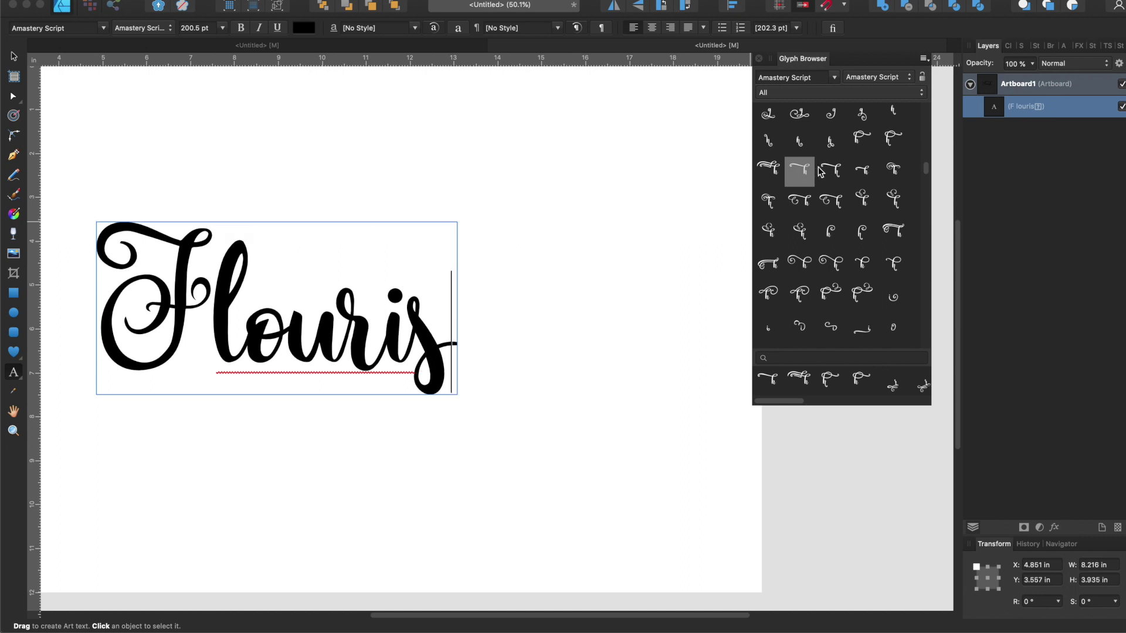
double_click(831, 172)
key("BackSpace")
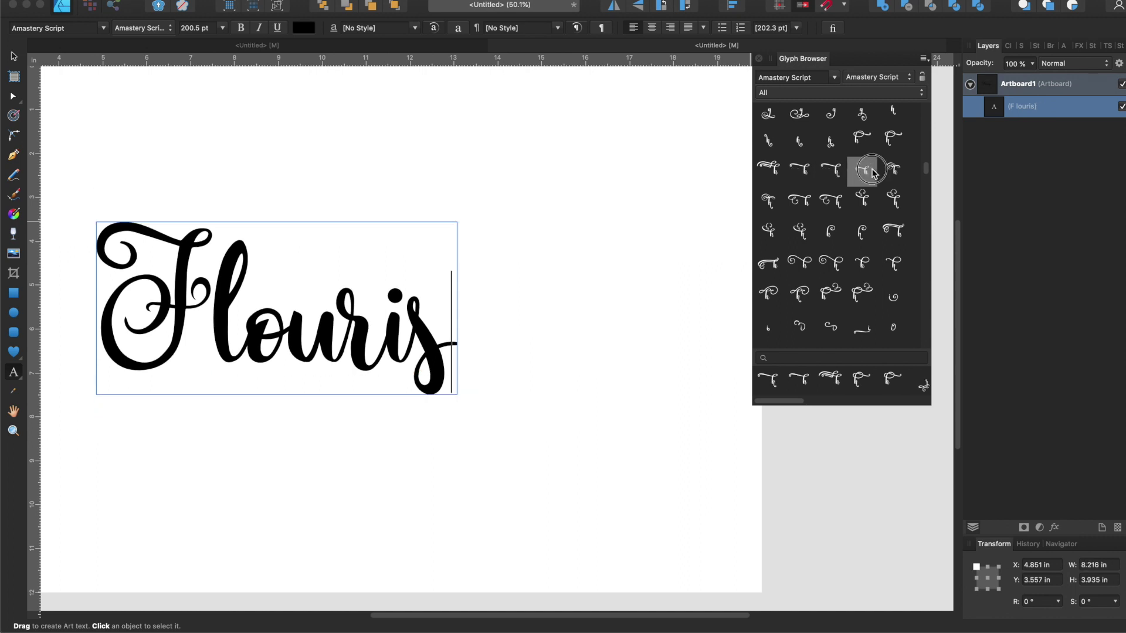
double_click(870, 173)
key("BackSpace")
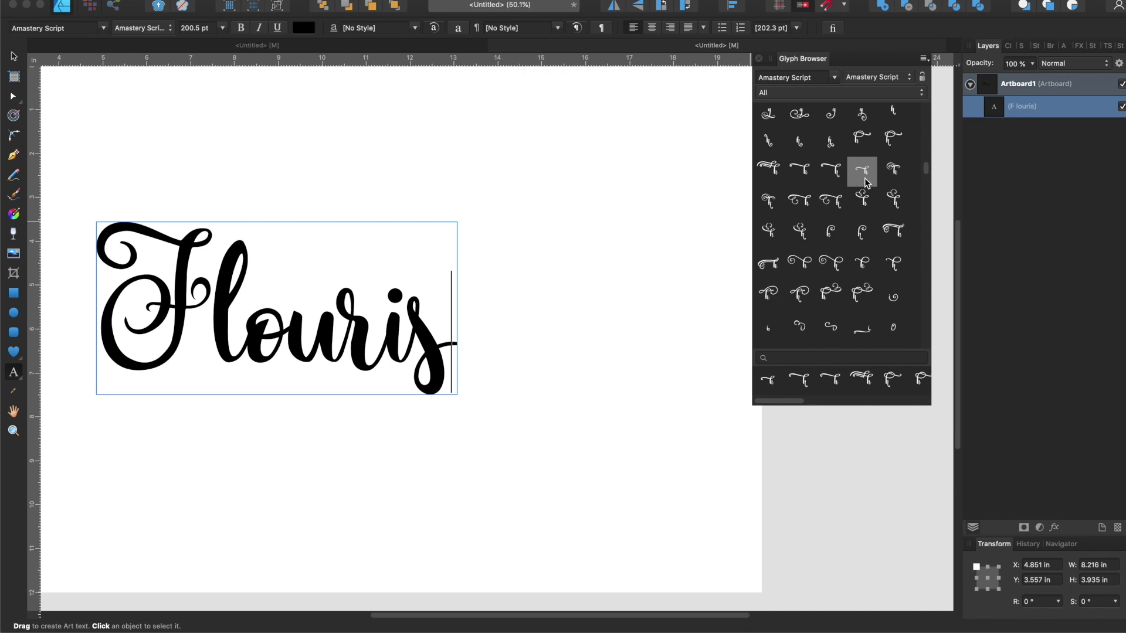
Try further swash h alternates, then keep one whose long top flourish arches over the word.
double_click(864, 264)
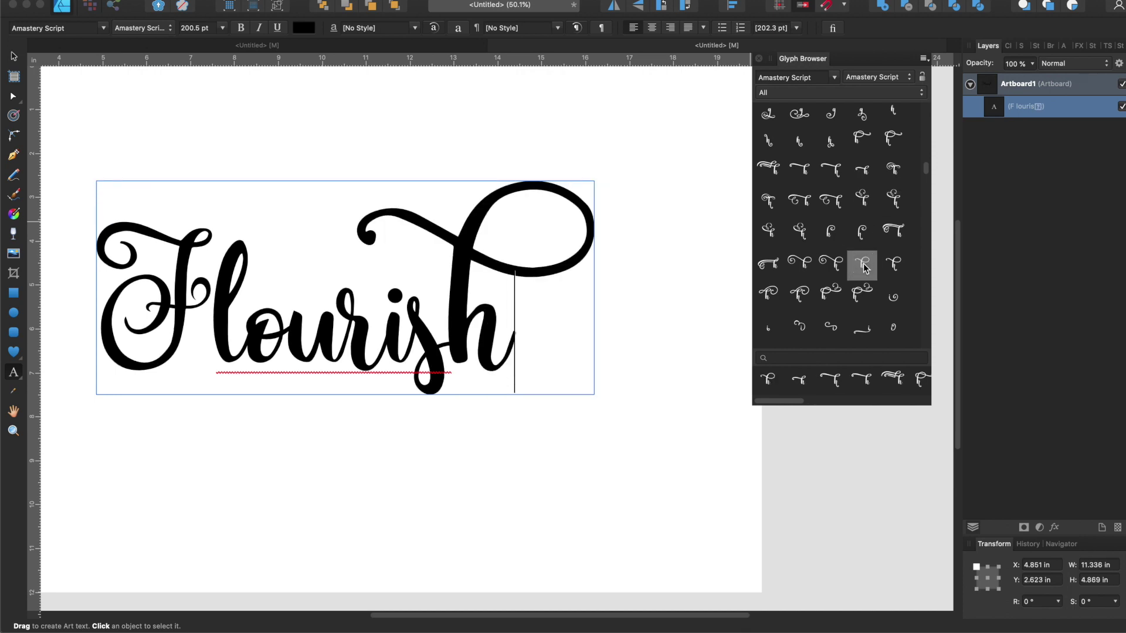
key("BackSpace")
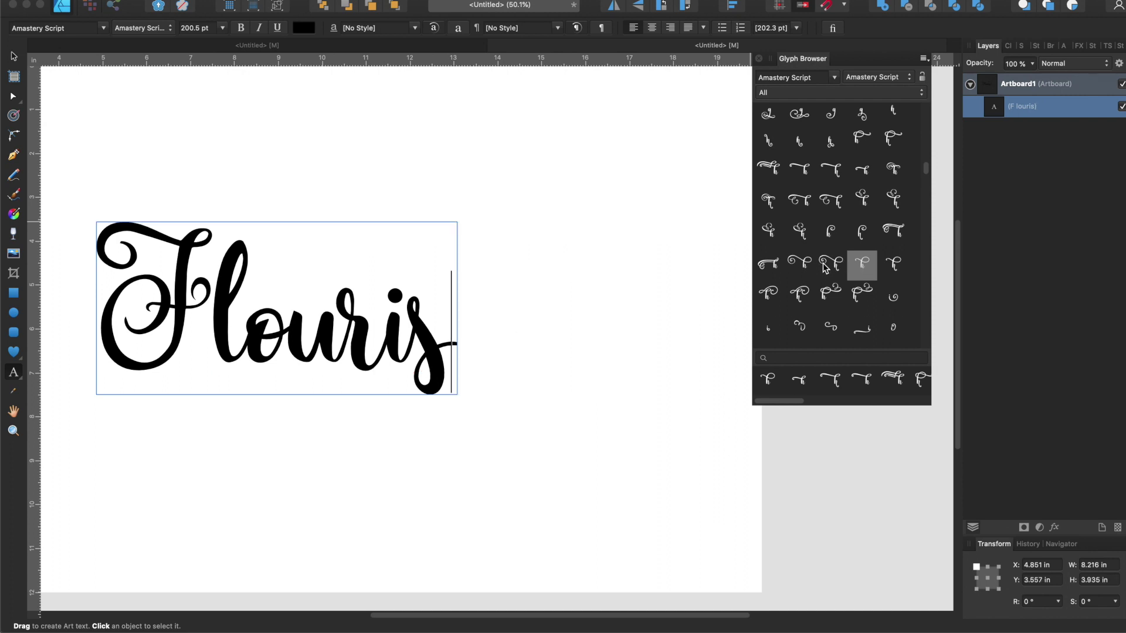
double_click(820, 267)
key("BackSpace")
double_click(803, 265)
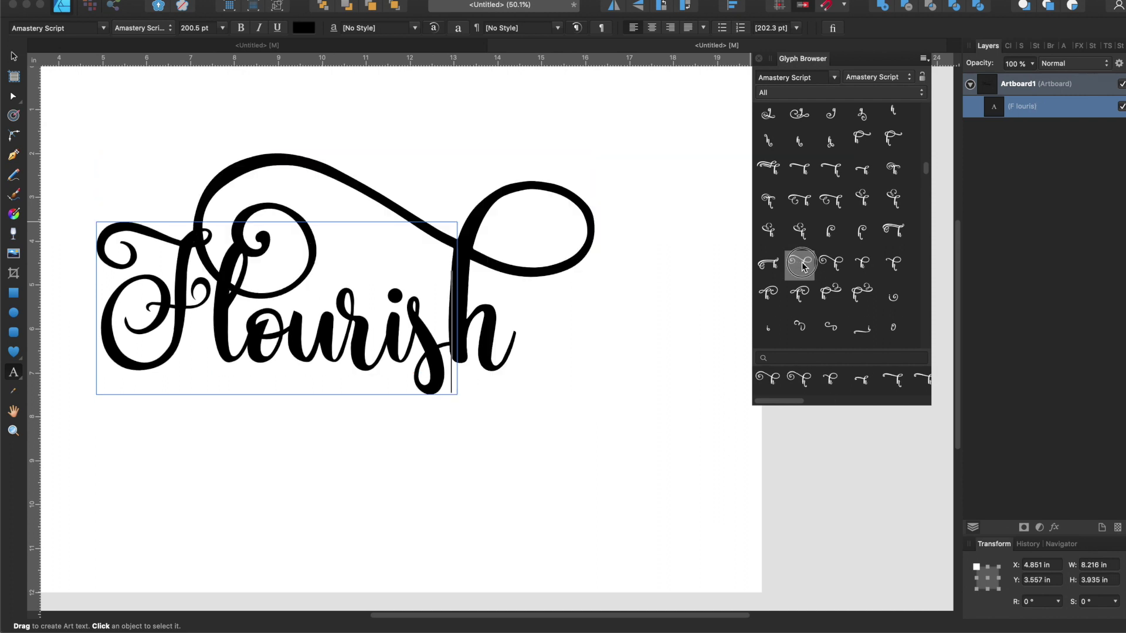
key("BackSpace")
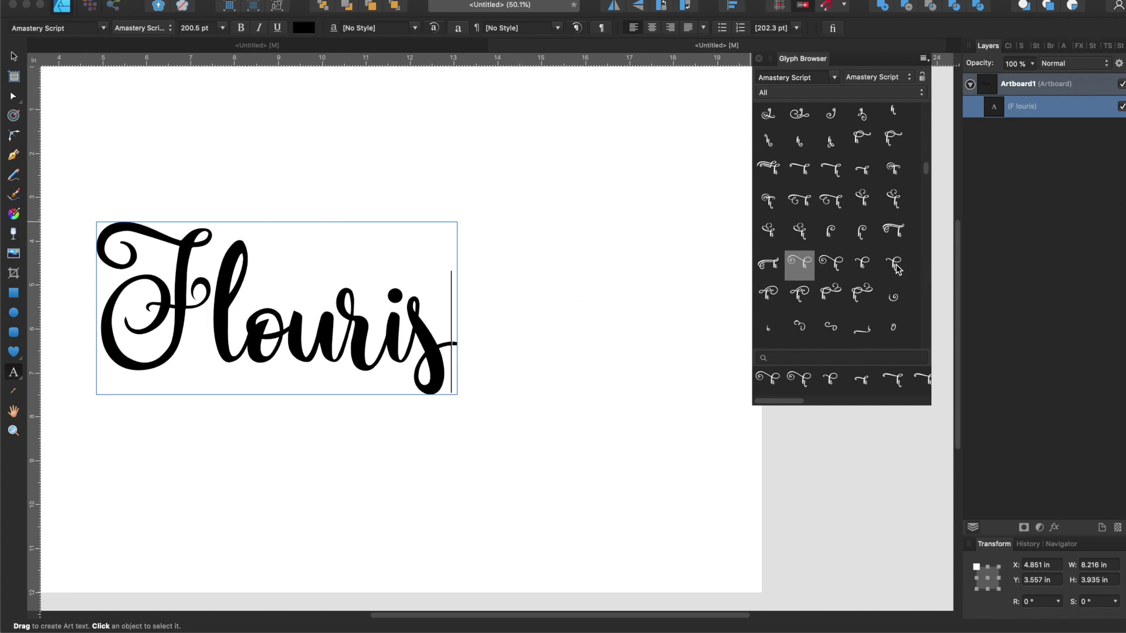
double_click(894, 264)
key("BackSpace")
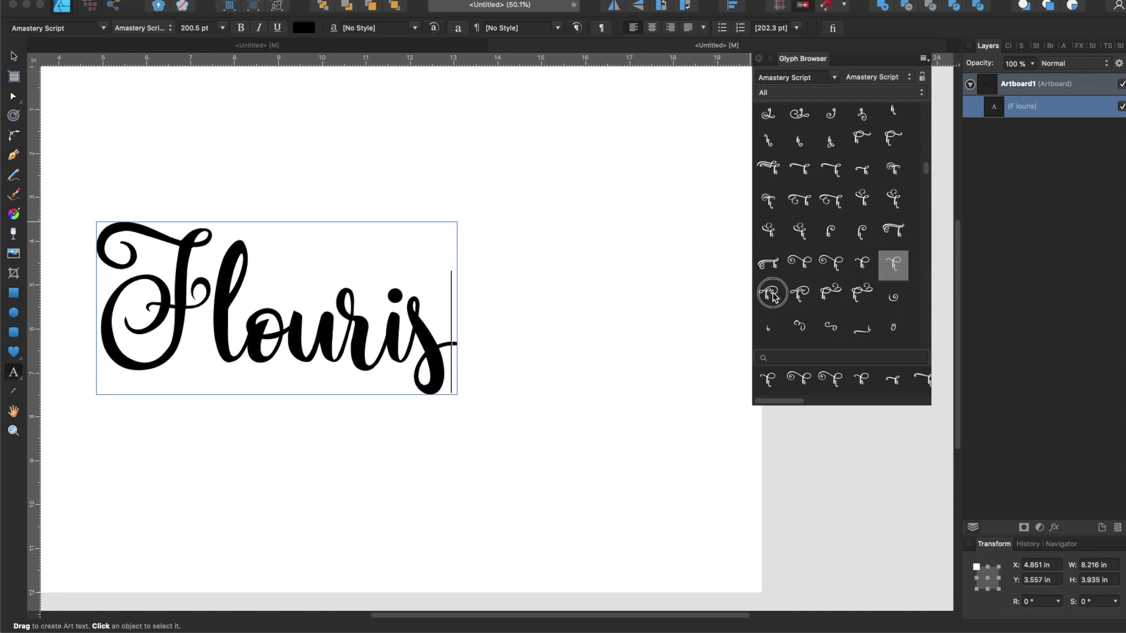
double_click(772, 295)
key("BackSpace")
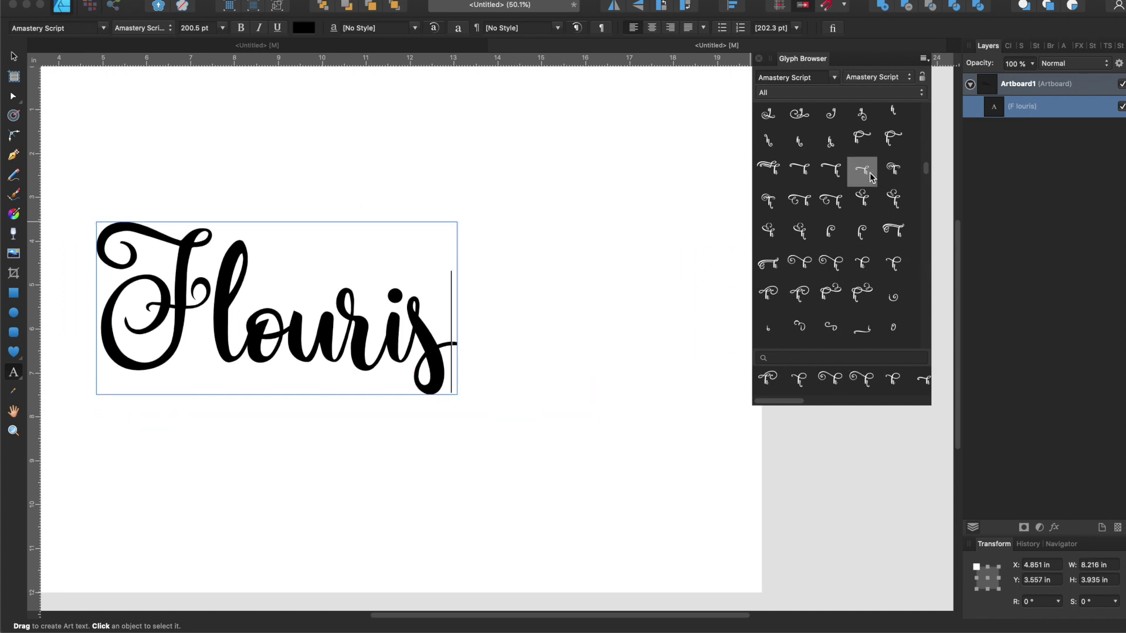
double_click(871, 177)
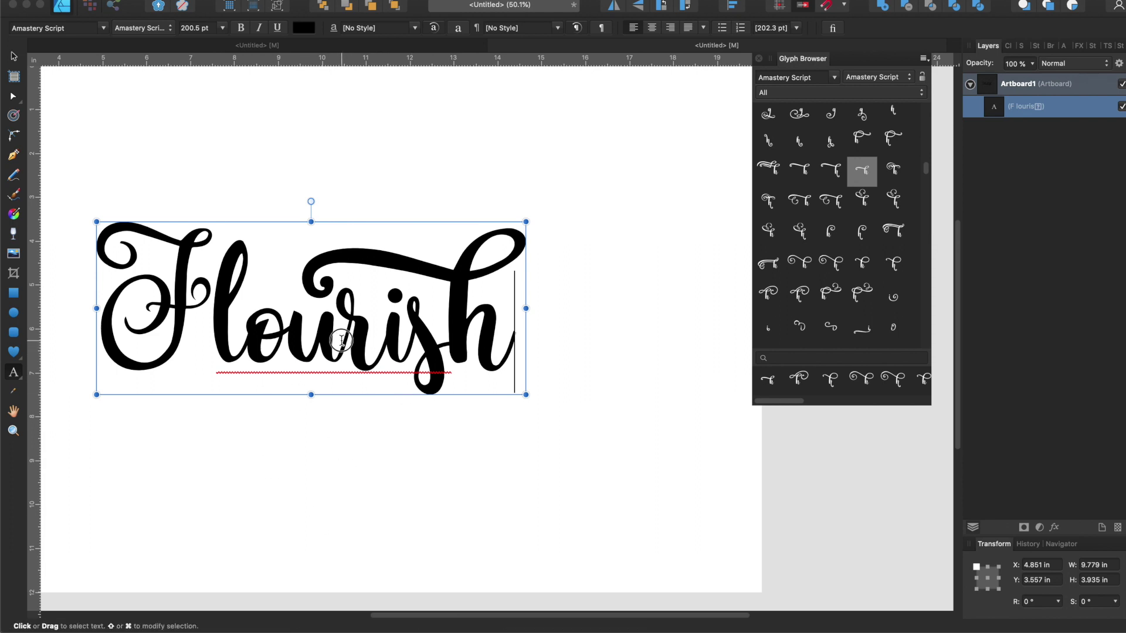
Select the r in Flourish and try flourish r alternates from the glyph list.
left_click_drag(348, 339, 384, 349)
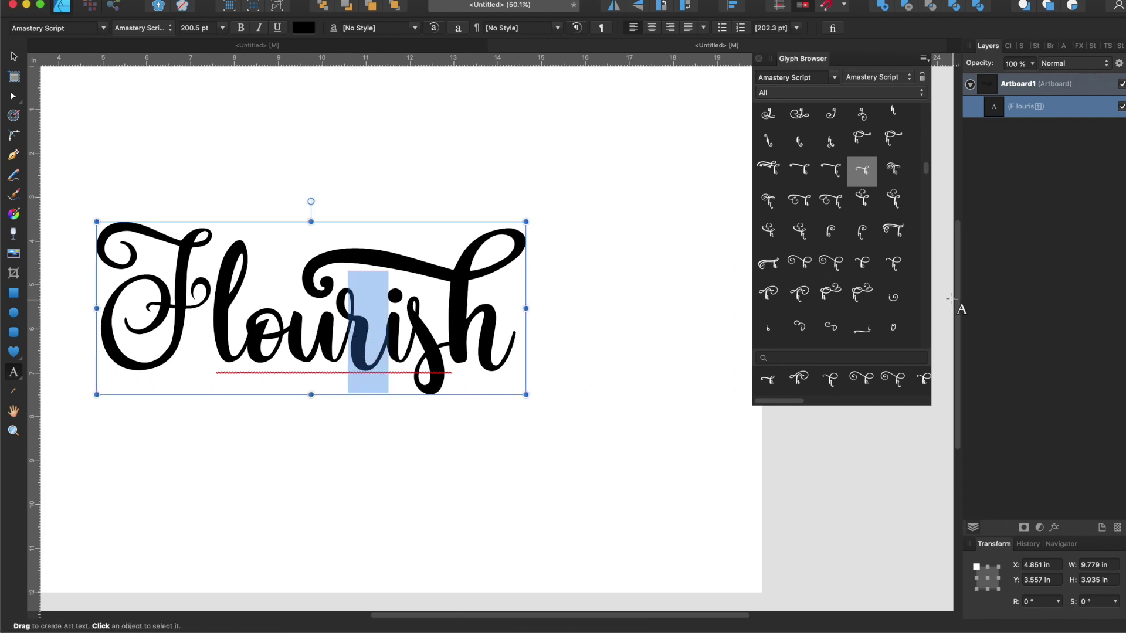
scroll(862, 293, "down", 5)
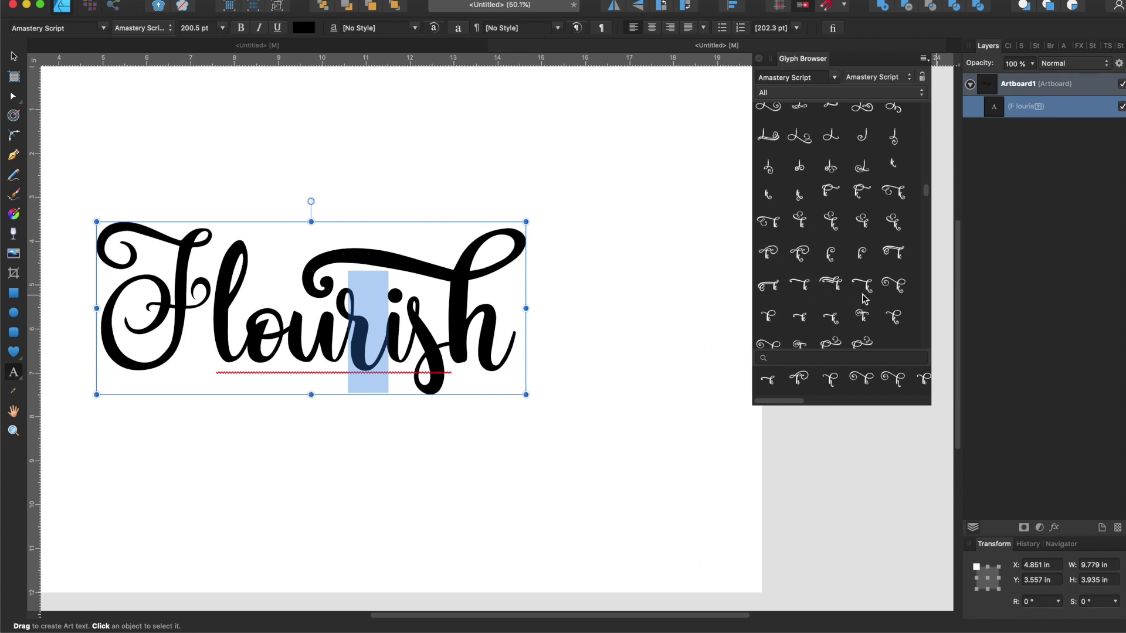
scroll(864, 299, "down", 3)
scroll(863, 302, "down", 1)
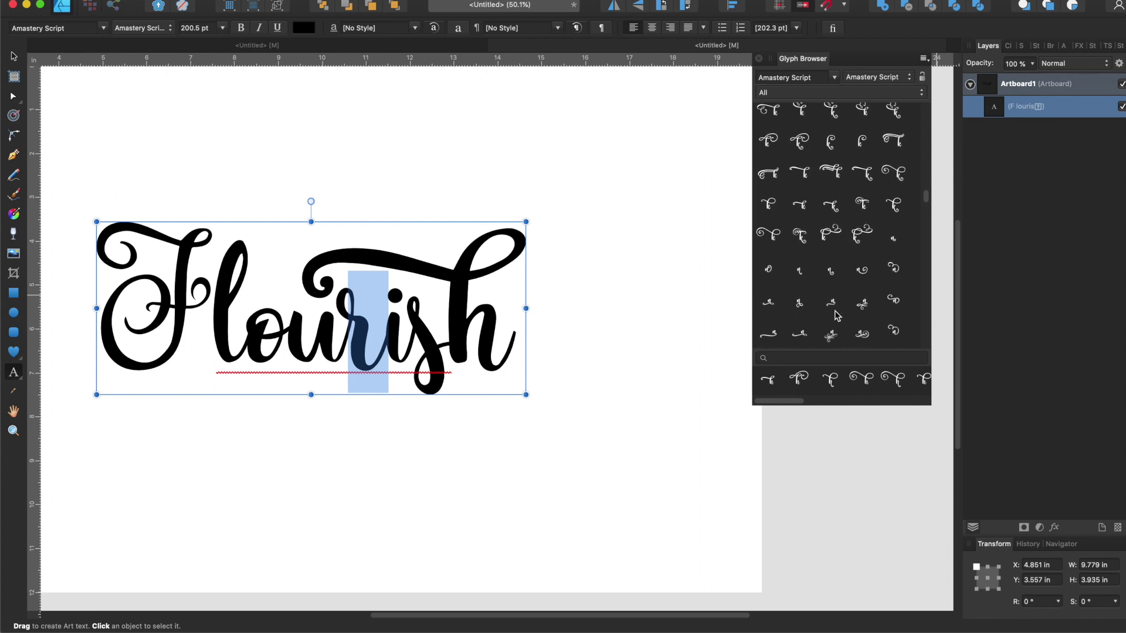
left_click_drag(926, 198, 928, 240)
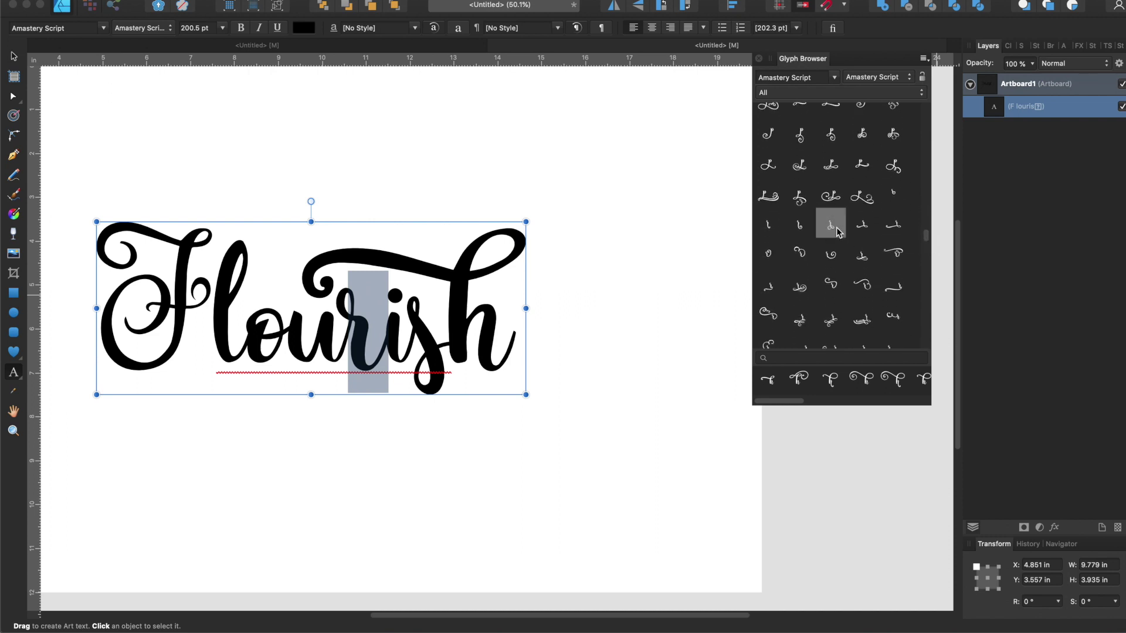
double_click(836, 227)
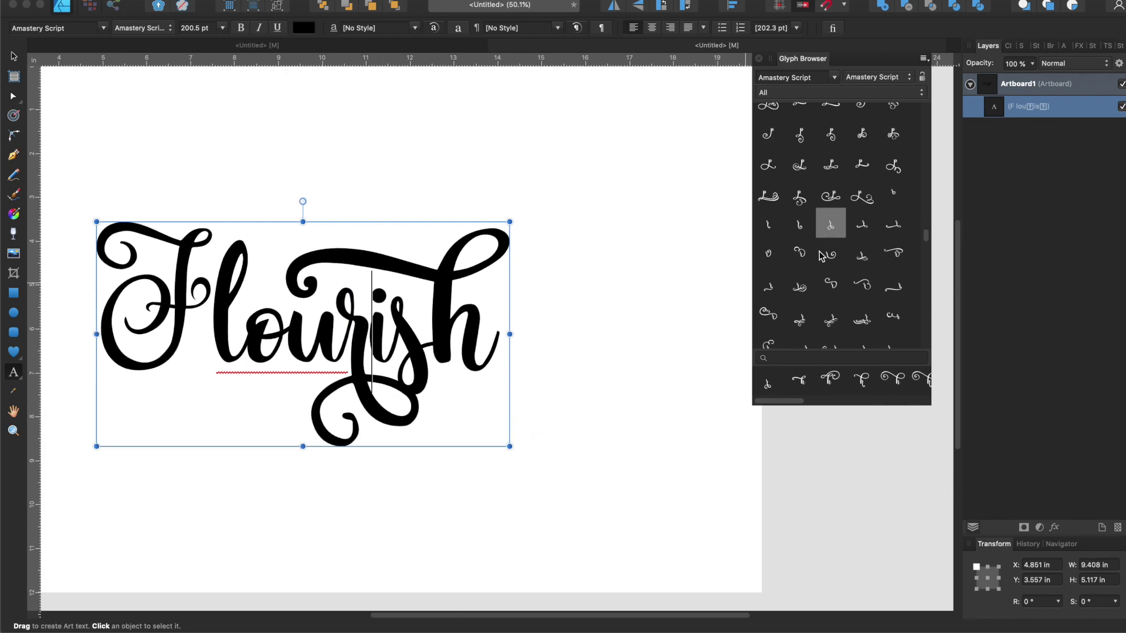
key("BackSpace")
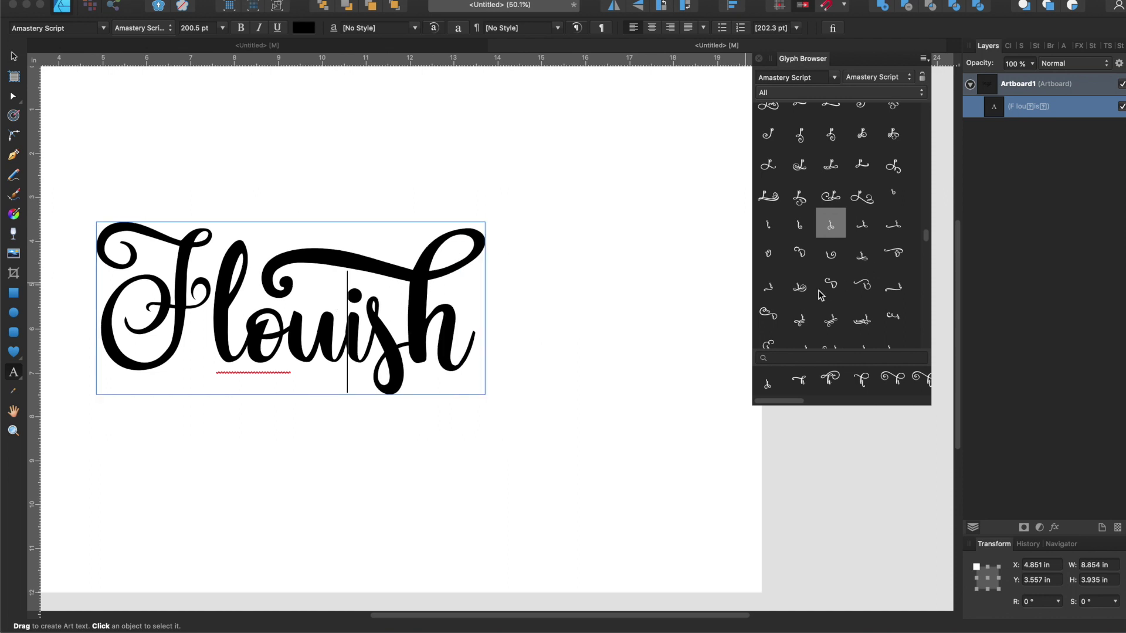
scroll(824, 299, "down", 1)
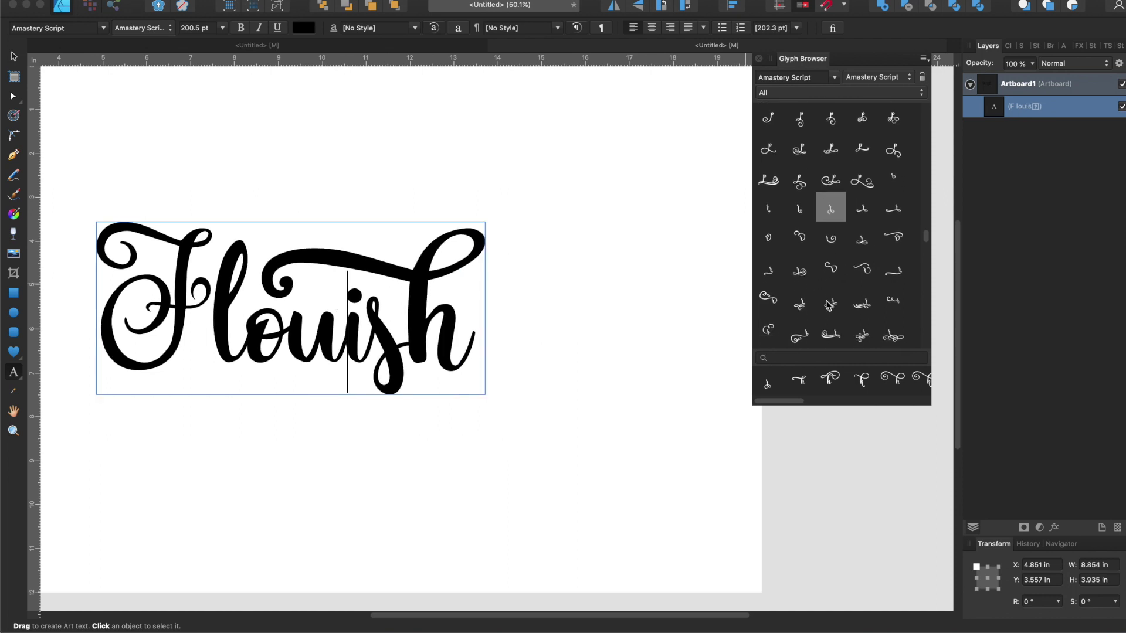
double_click(799, 304)
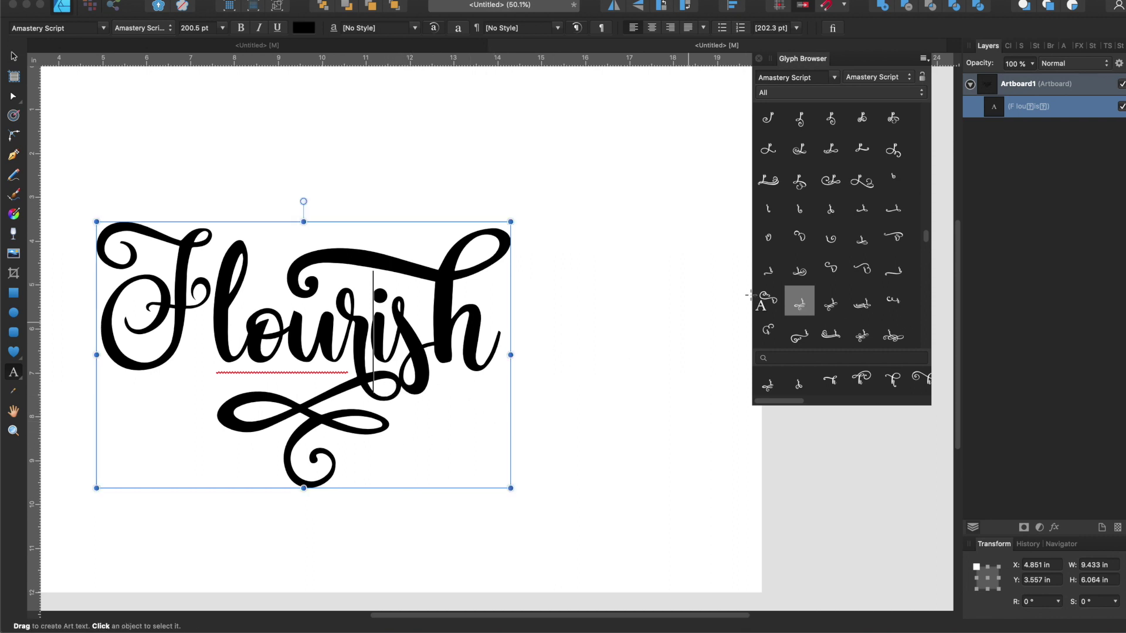
Try more swash r alternates, keeping the one with a looping underswash.
scroll(843, 296, "down", 2)
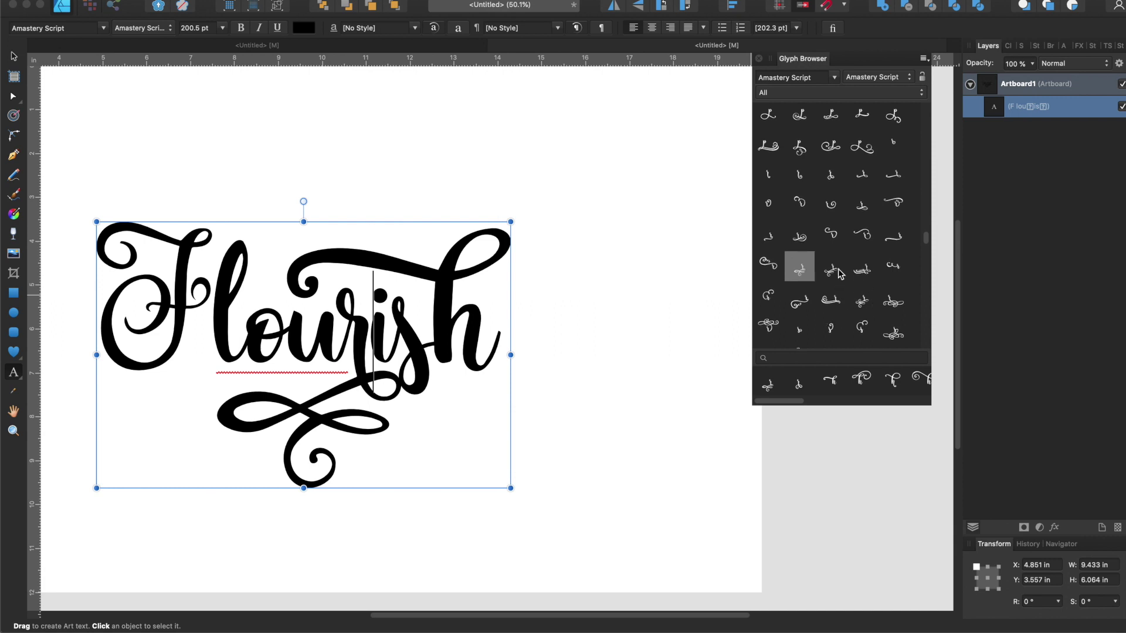
double_click(838, 271)
key("BackSpace")
key("BackSpace")
double_click(836, 272)
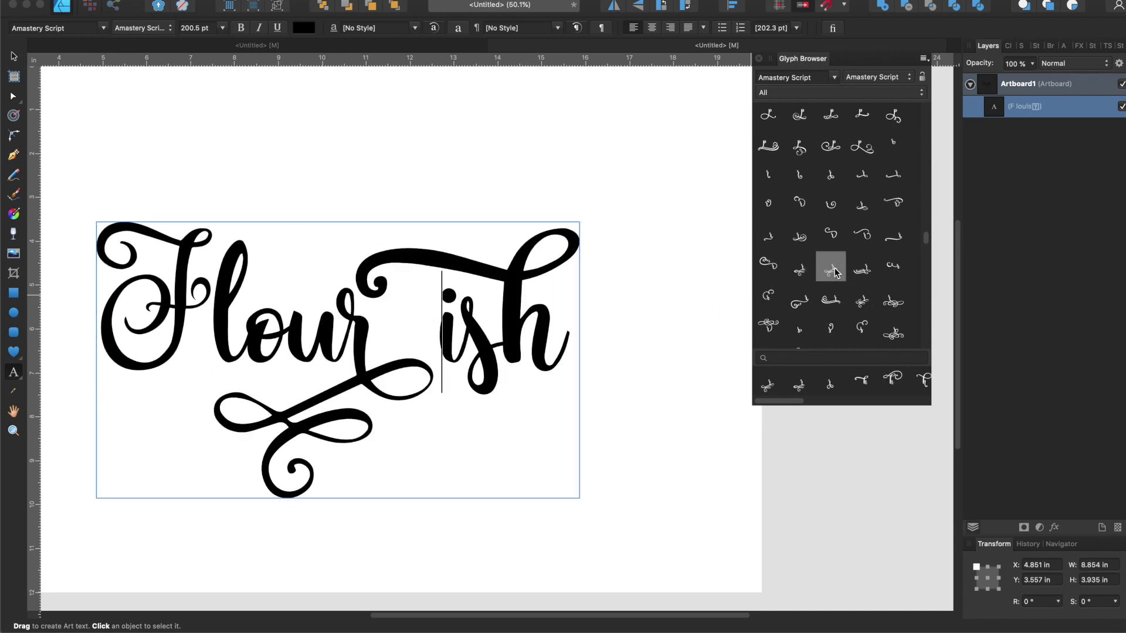
key("BackSpace")
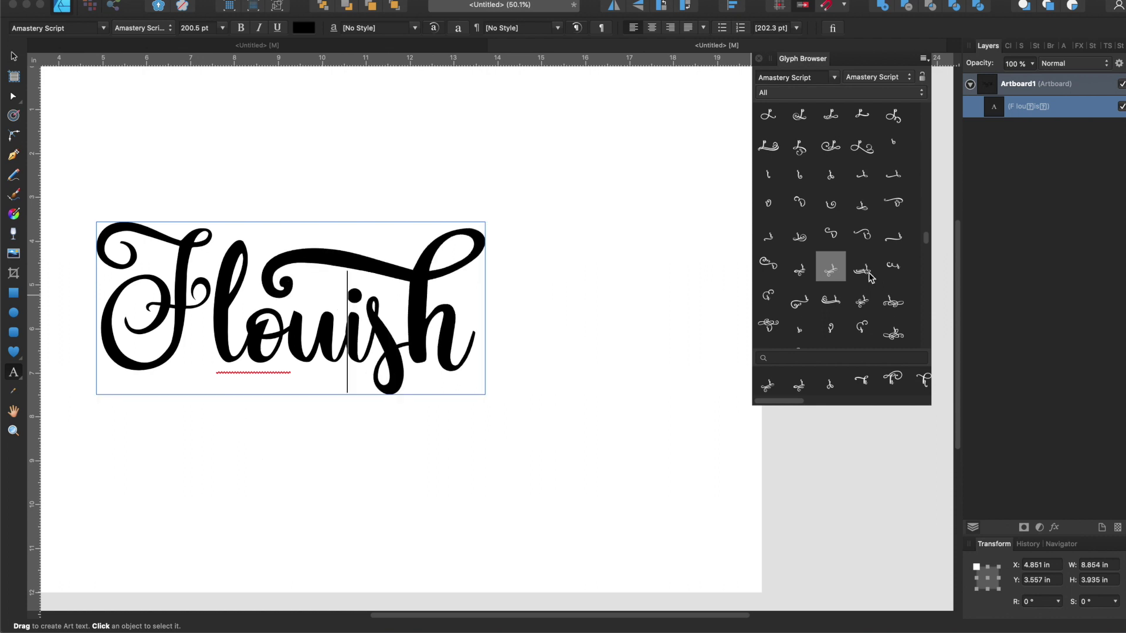
double_click(869, 273)
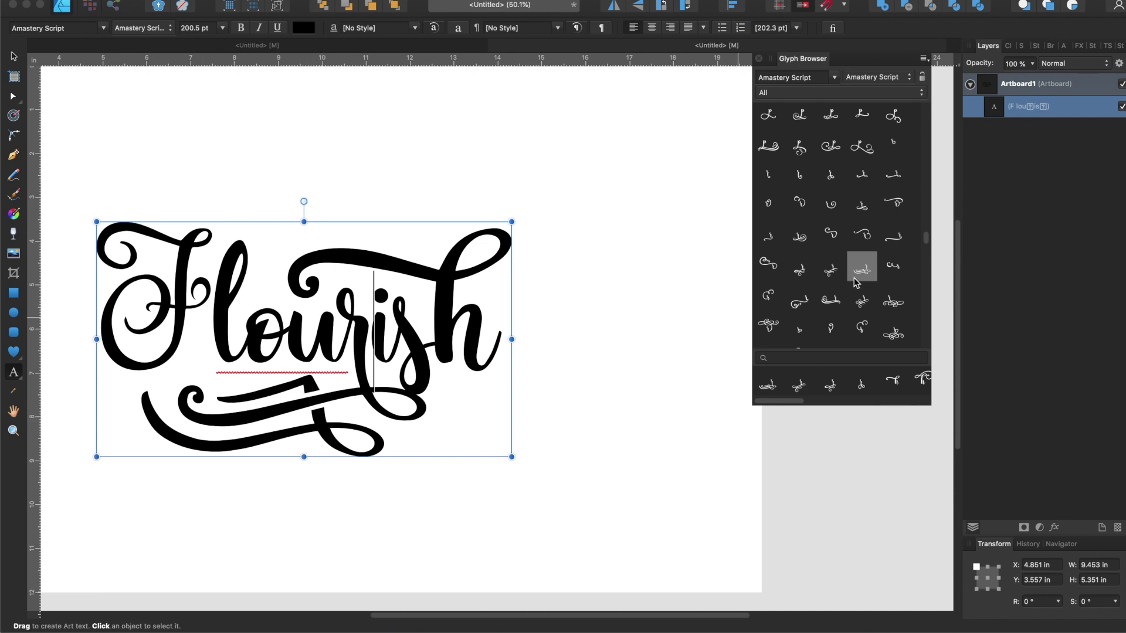
key("BackSpace")
double_click(892, 269)
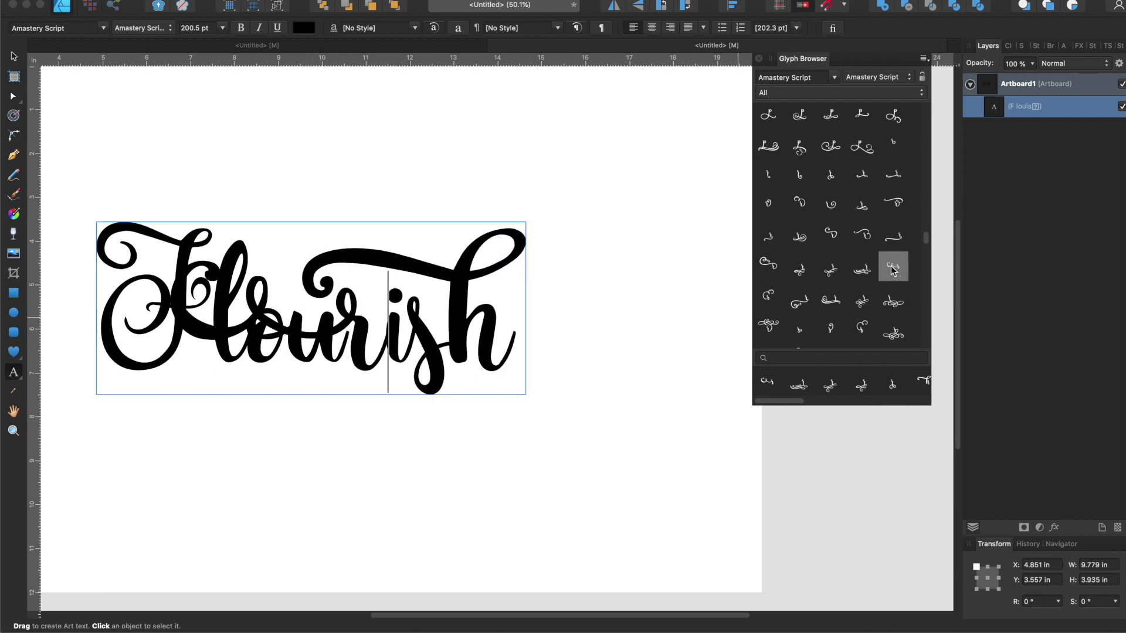
key("BackSpace")
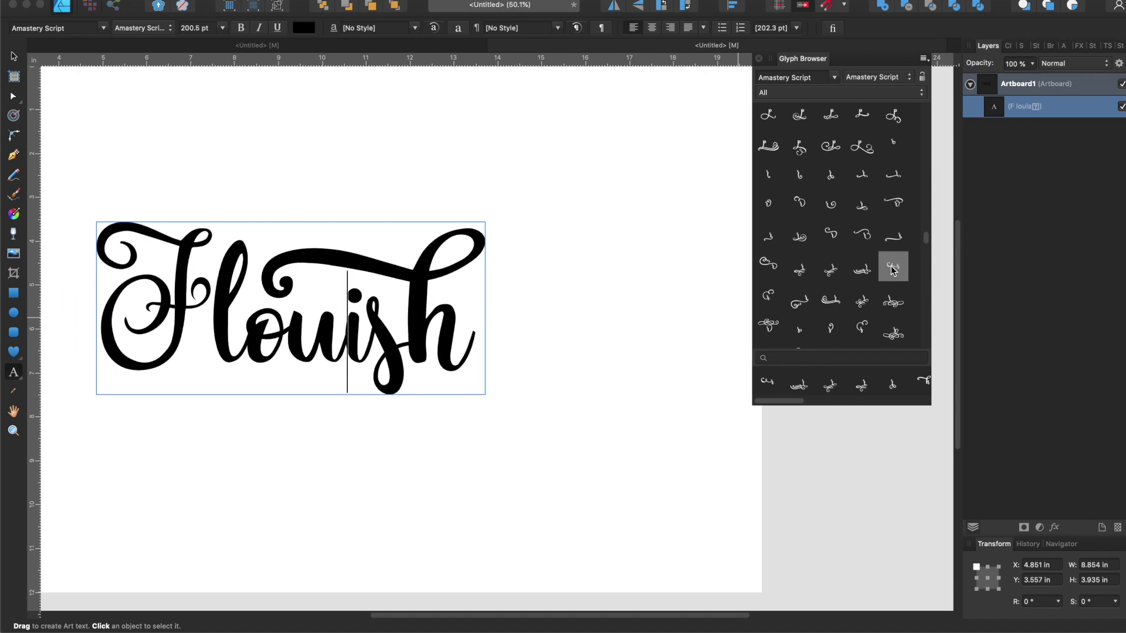
double_click(836, 303)
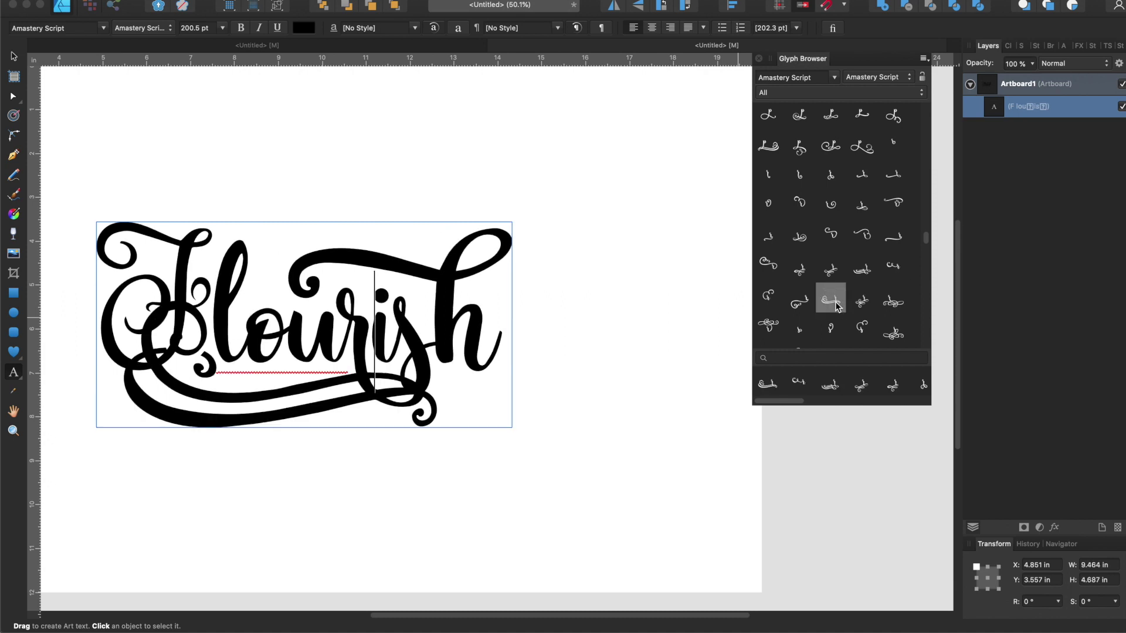
key("BackSpace")
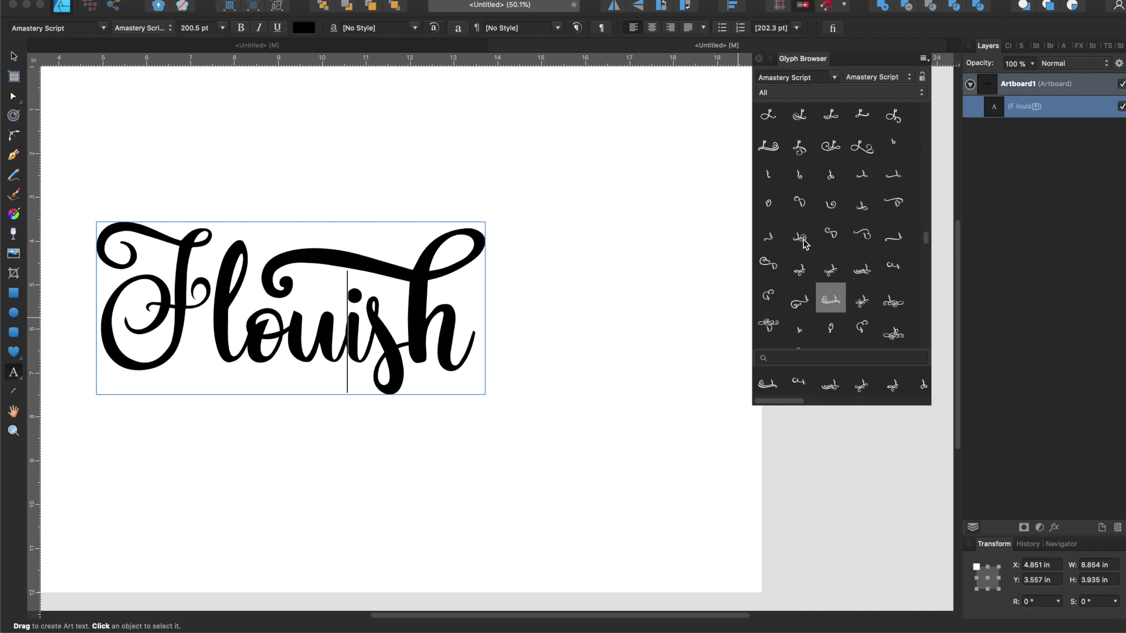
double_click(804, 270)
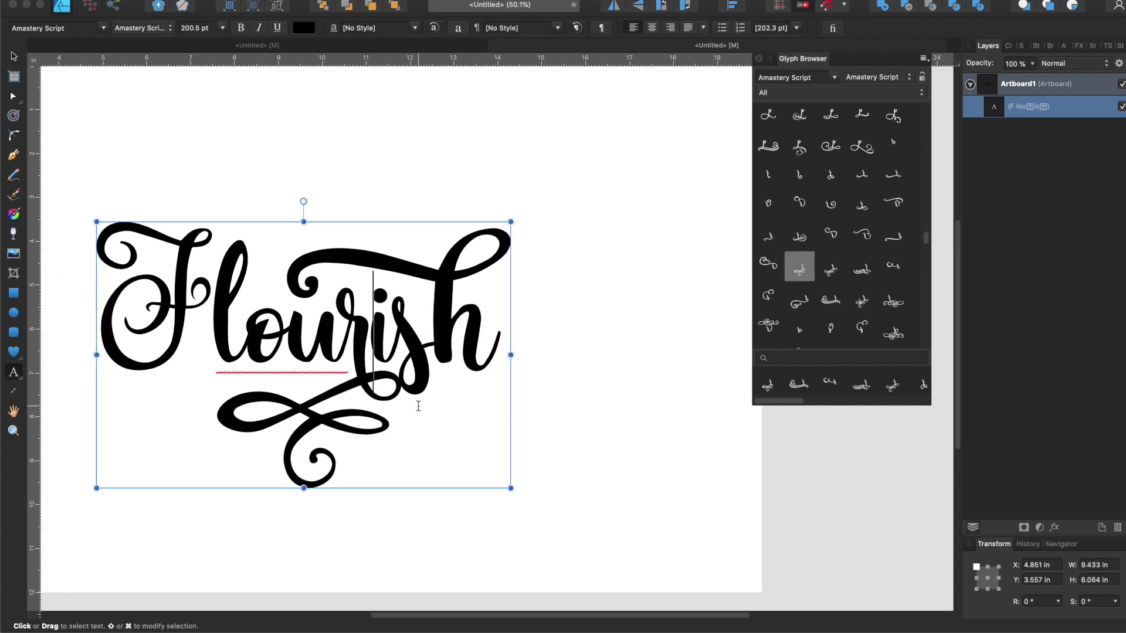
Move the Flourish text up and right on the page.
left_click_drag(176, 282, 264, 210)
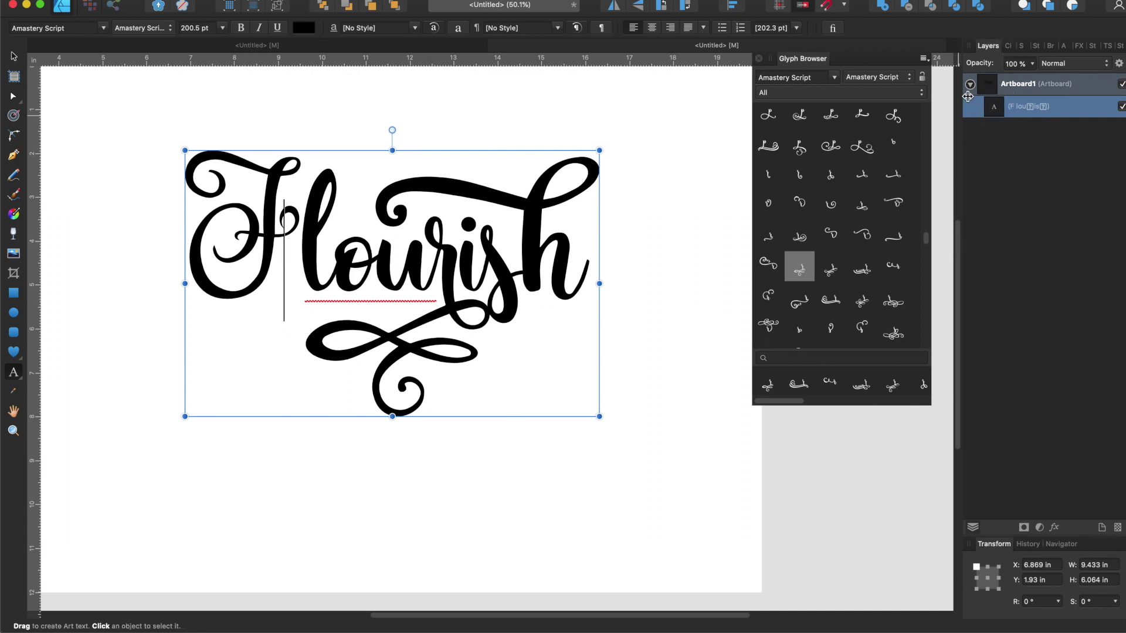
right_click(499, 299)
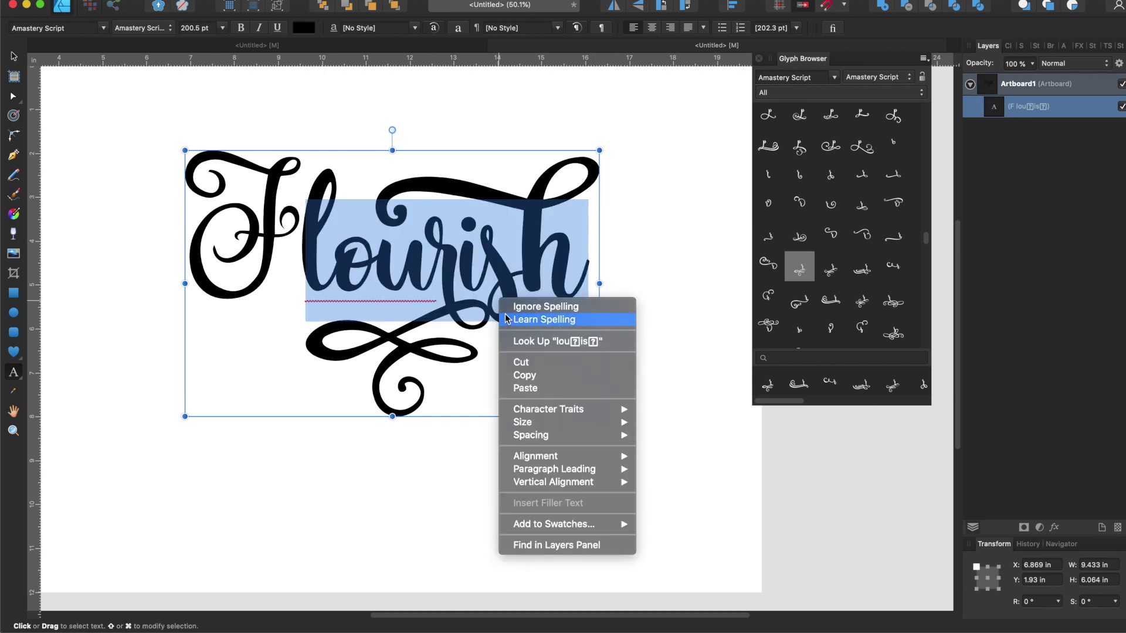
left_click(483, 485)
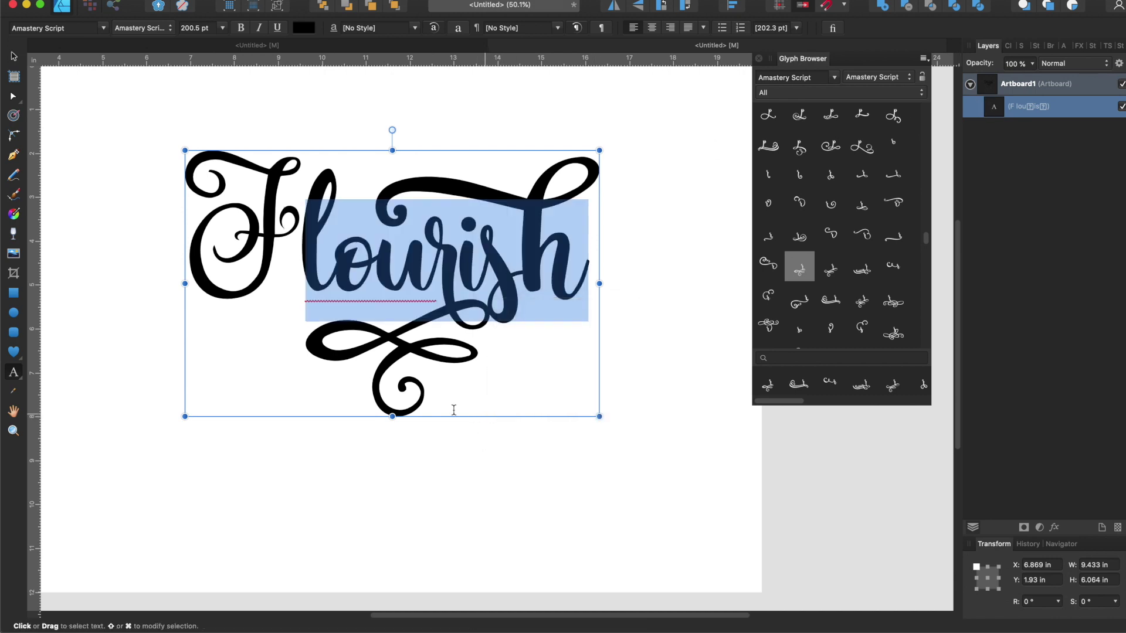
left_click(385, 469)
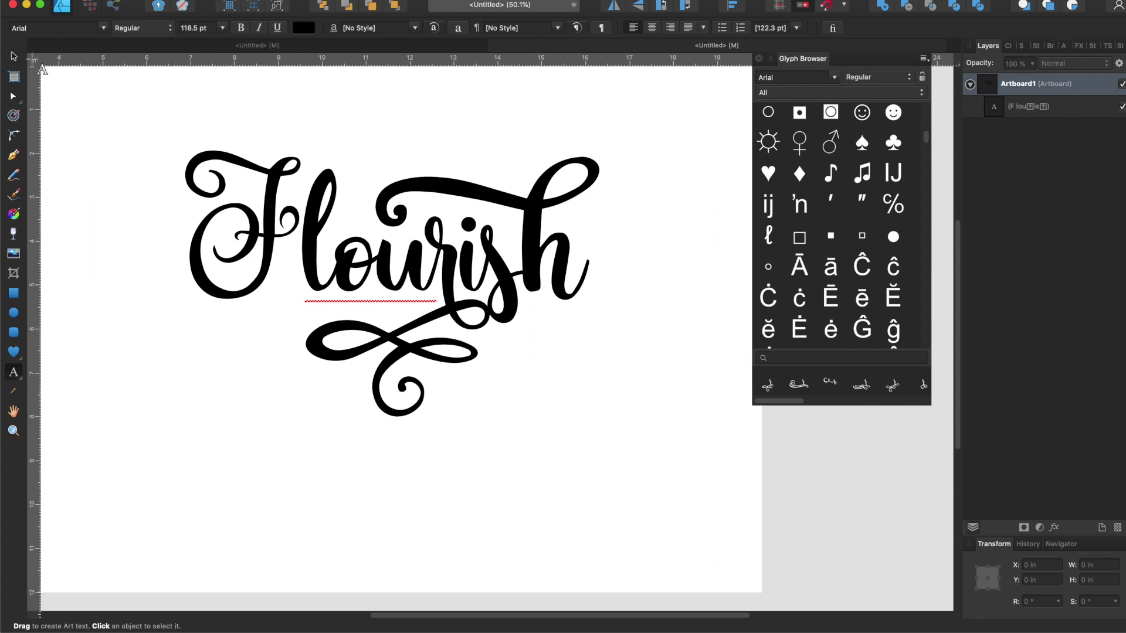
Convert the Flourish text to curves and expand its letter group in Layers.
left_click(15, 57)
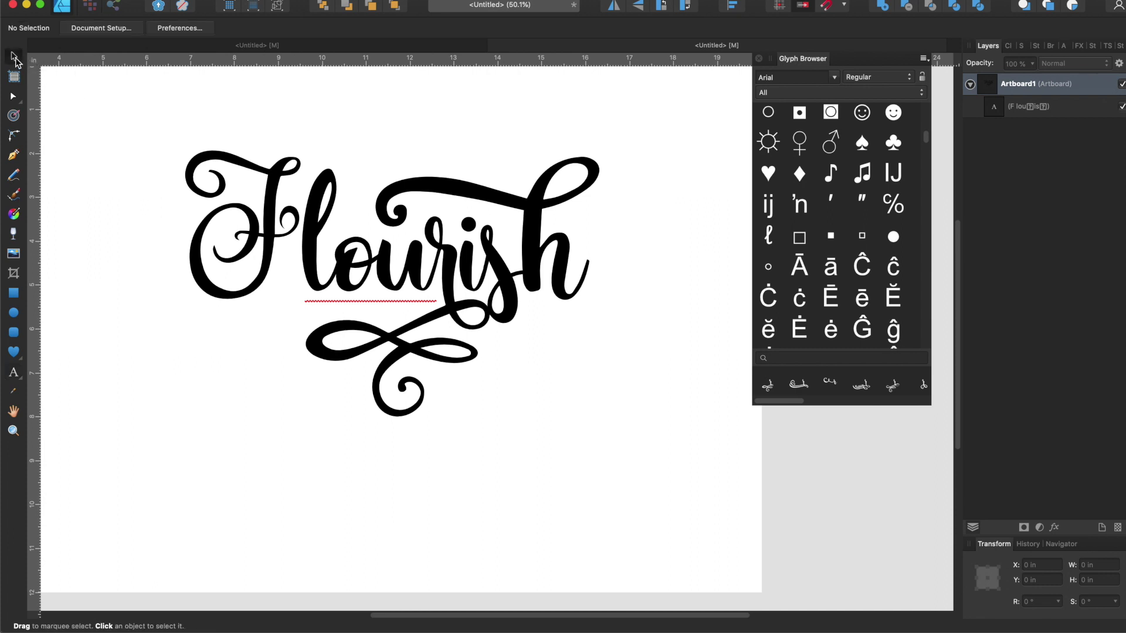
left_click(372, 282)
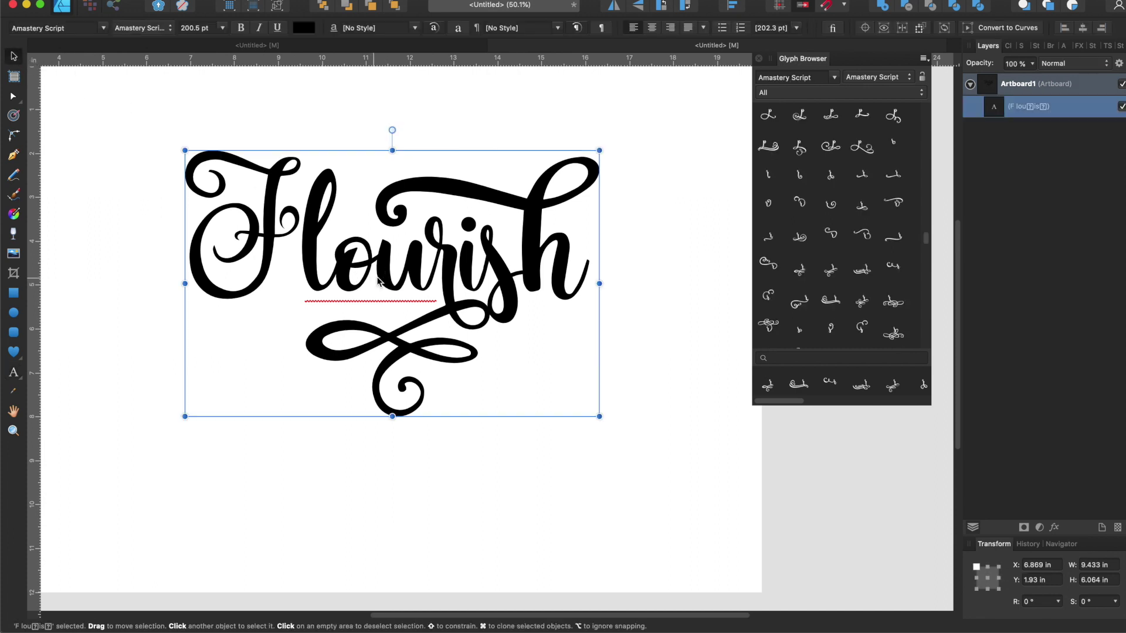
right_click(381, 274)
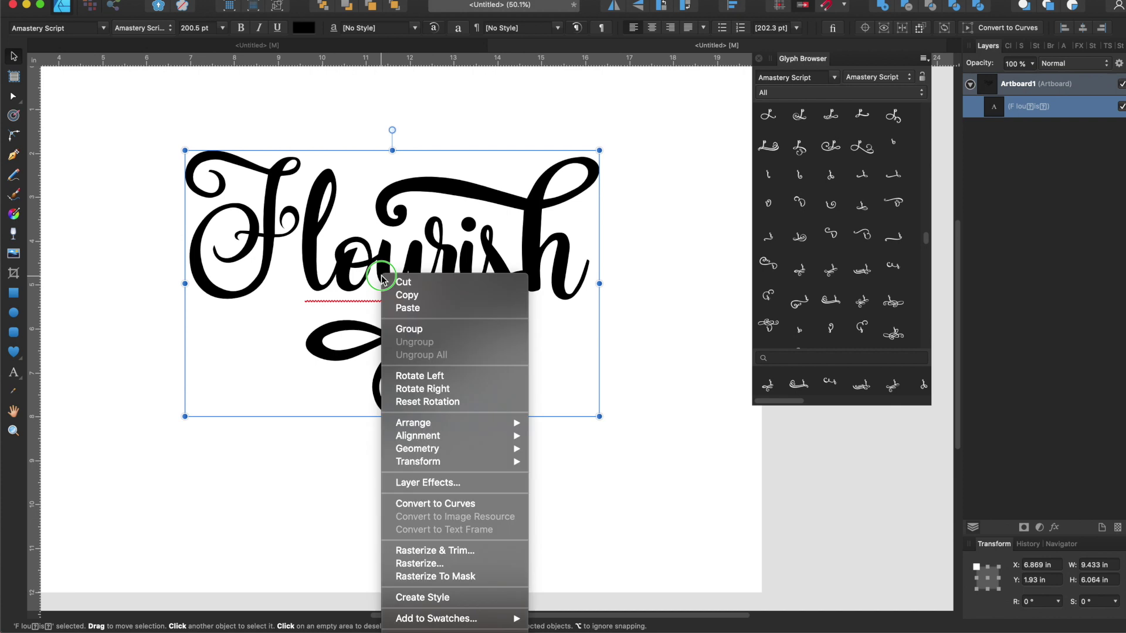
left_click(491, 506)
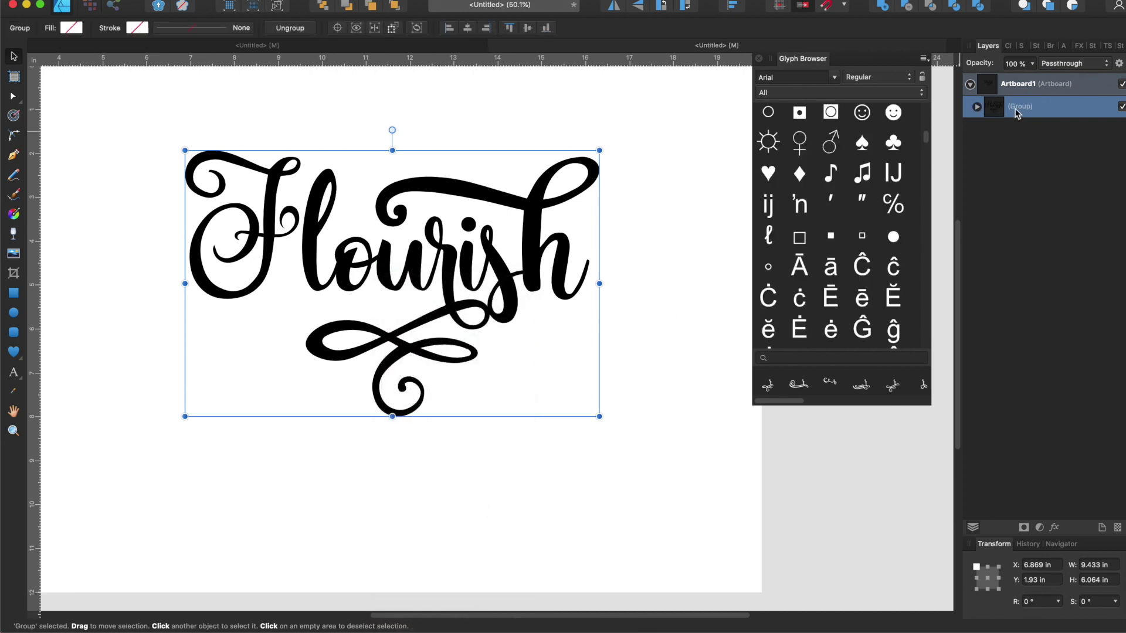
left_click(976, 107)
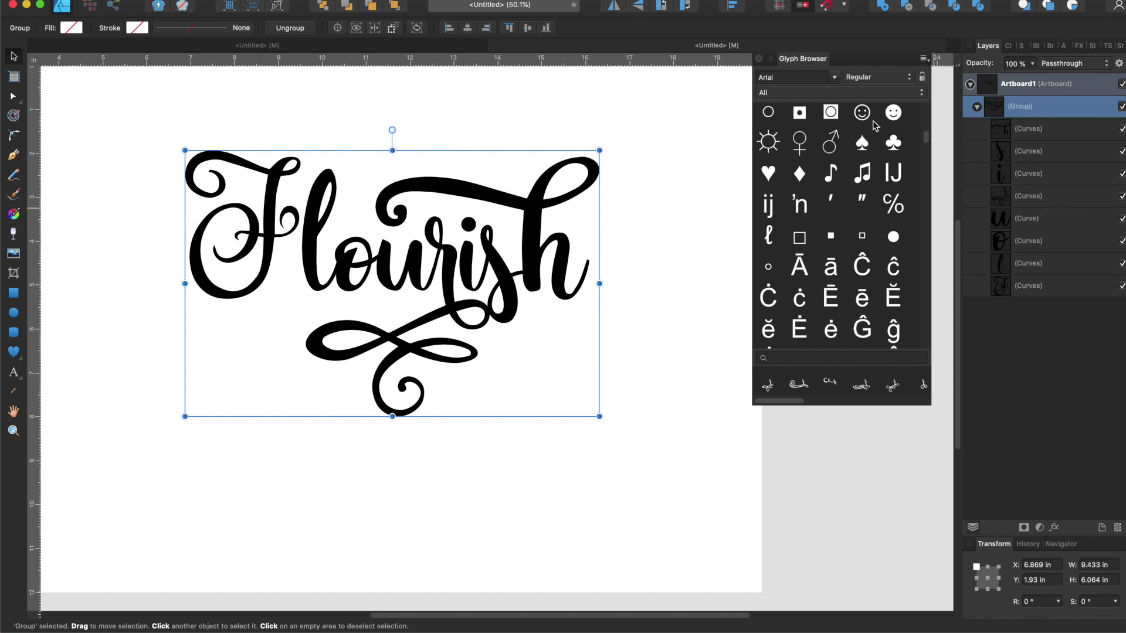
Close the Glyph Browser and give the lettering no fill and a red stroke.
left_click(759, 59)
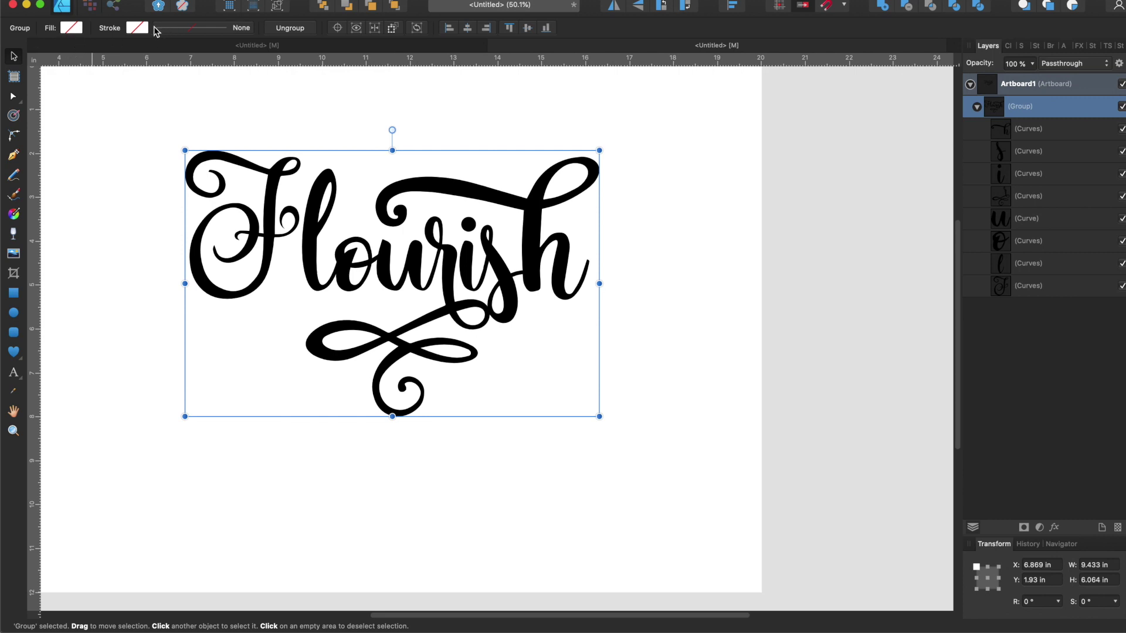
left_click(75, 27)
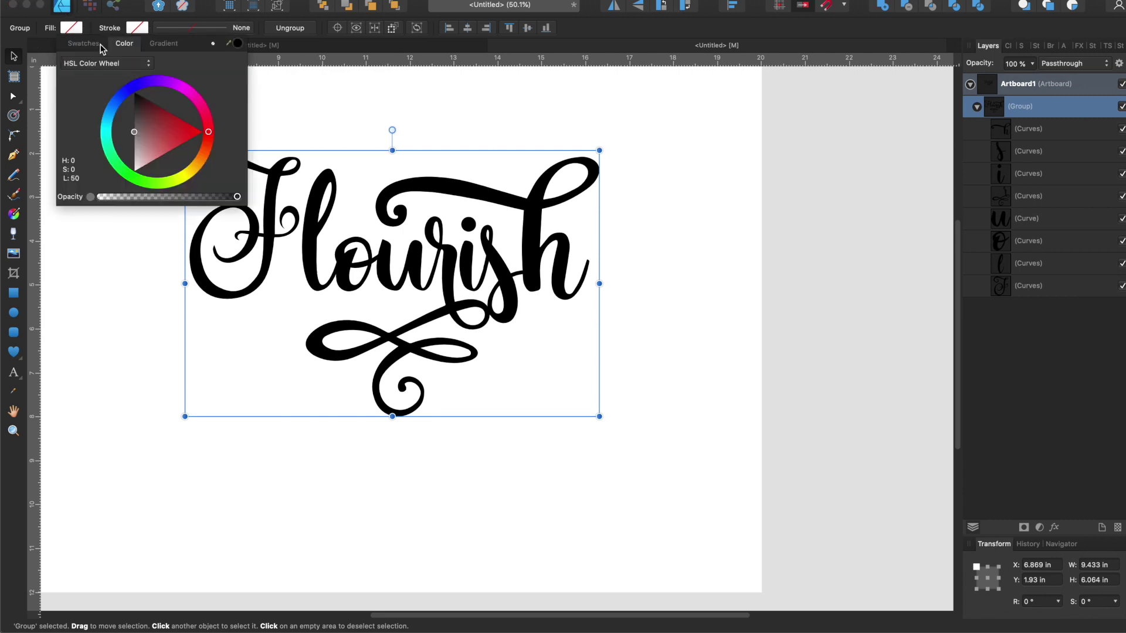
left_click(213, 44)
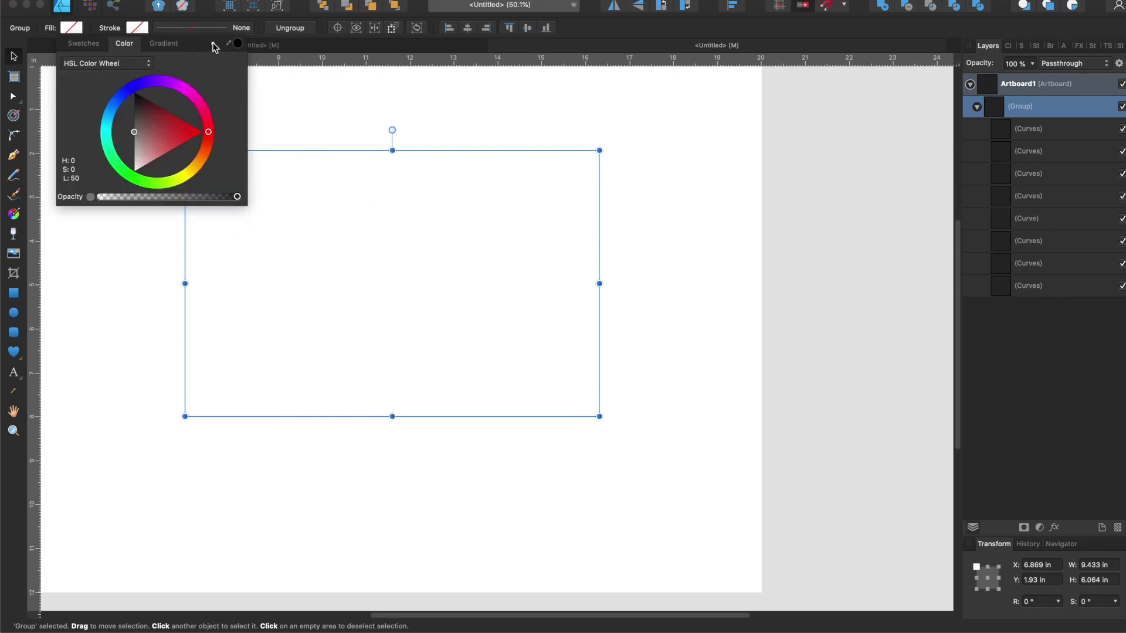
left_click(137, 28)
left_click_drag(263, 137, 257, 127)
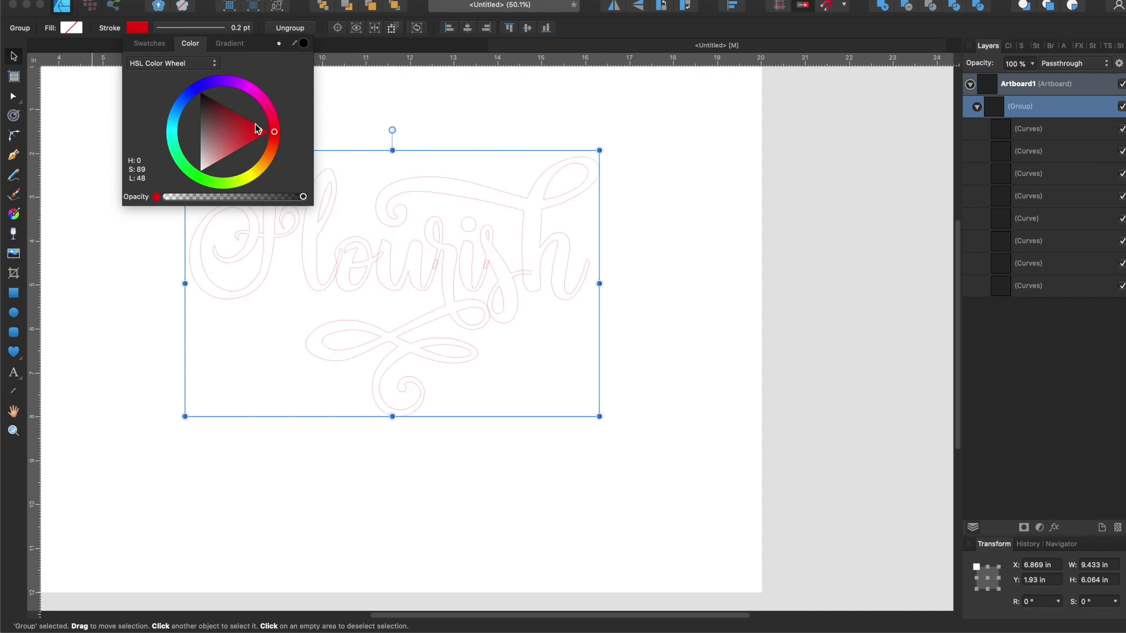
Set the stroke width to 0.9 pt, then select the group's F letter shape.
left_click(192, 28)
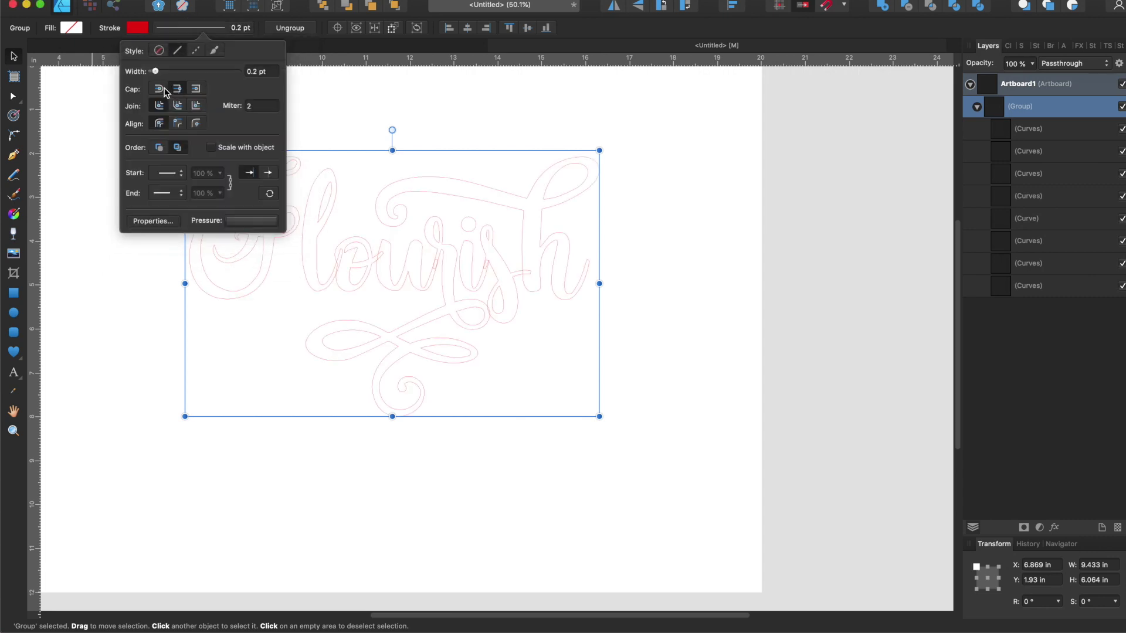
left_click_drag(156, 74, 167, 75)
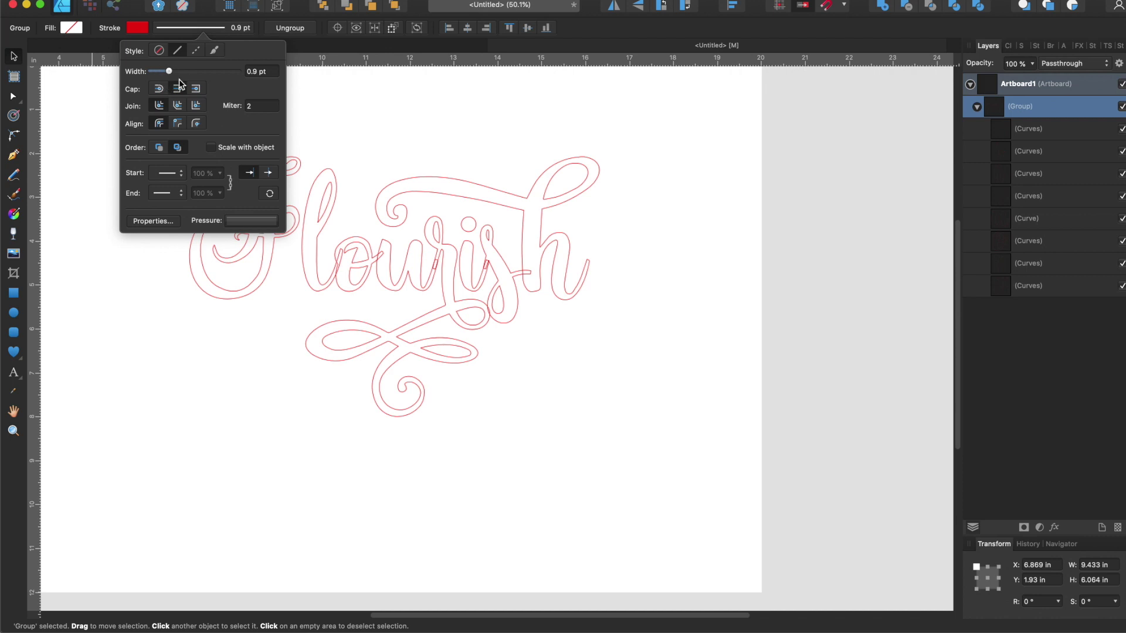
left_click(447, 117)
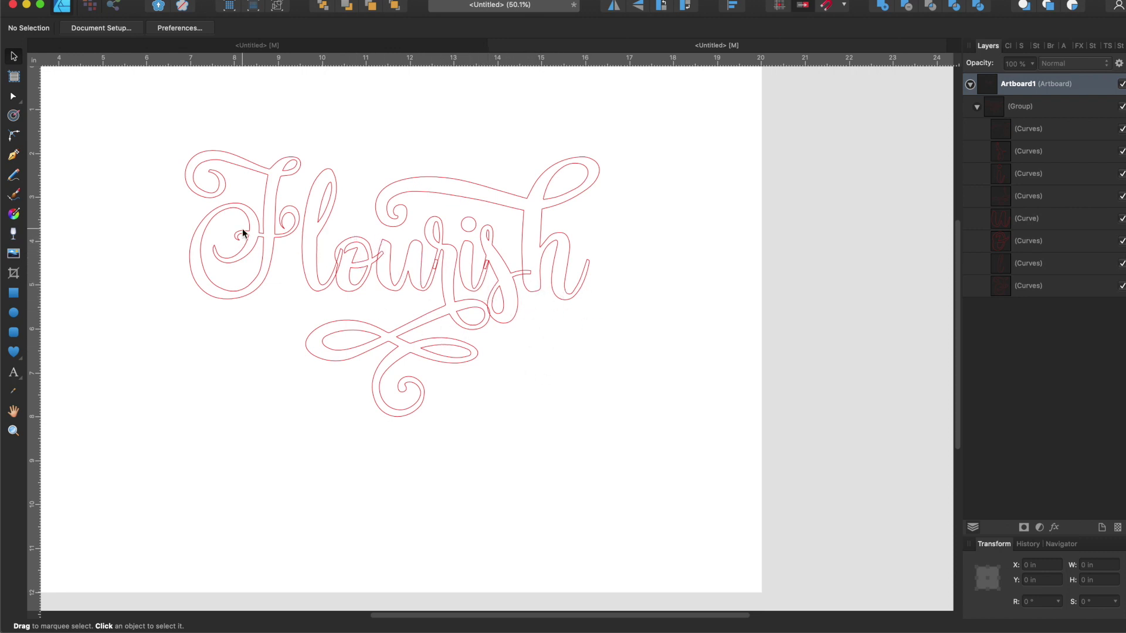
left_click(267, 227)
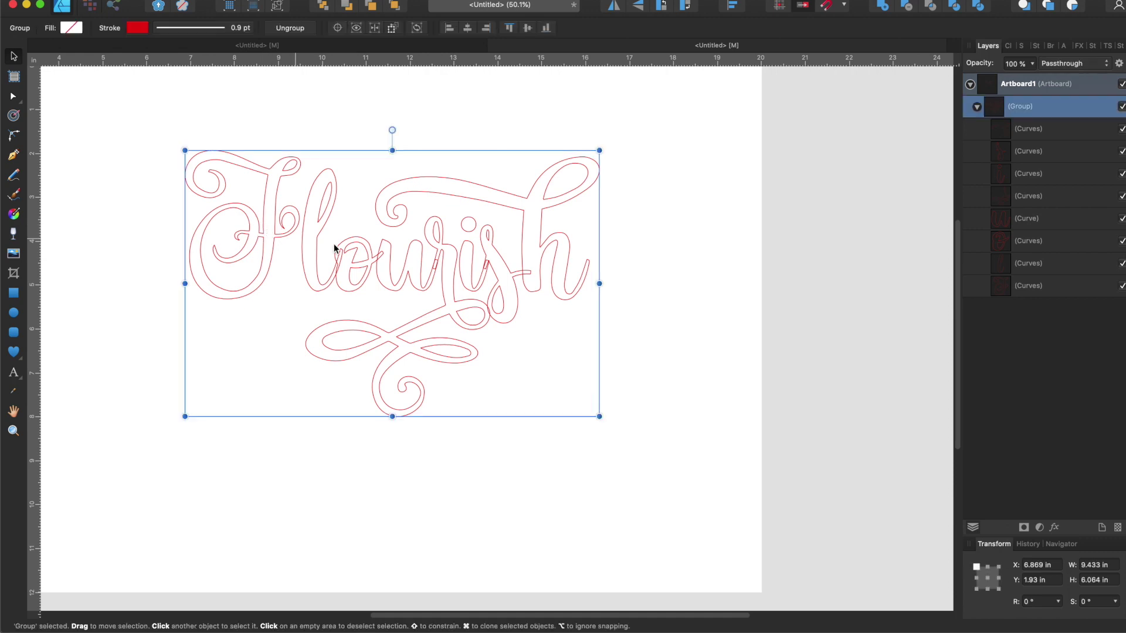
left_click(1025, 291)
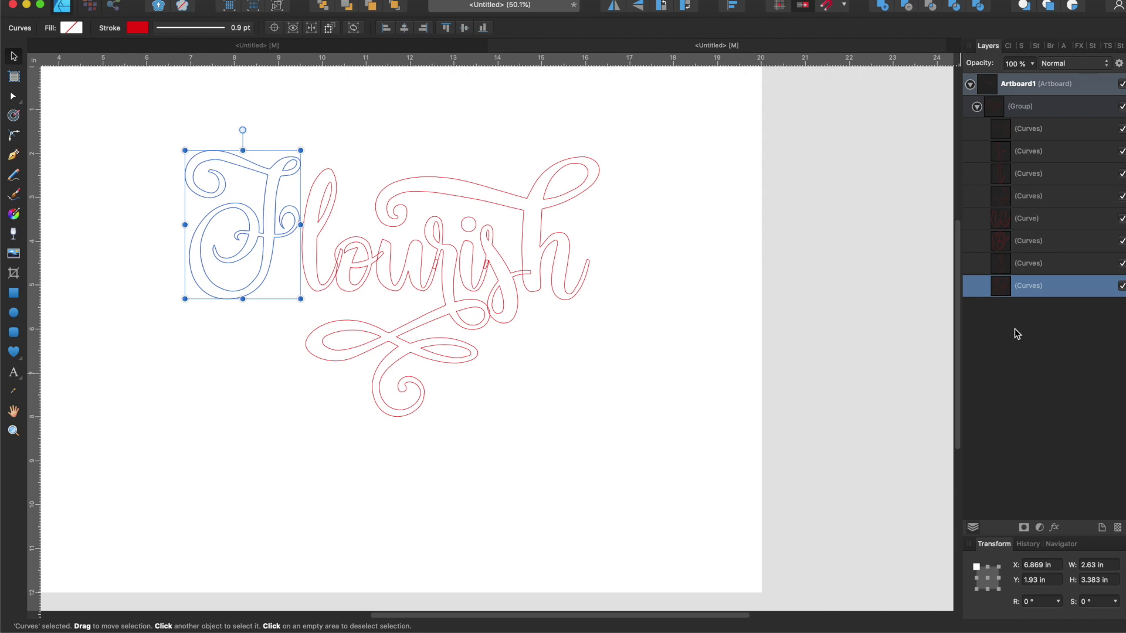
Nudge the F right from X 6.869 in to 7.046 in, then reselect it.
key("Right")
key("Right")
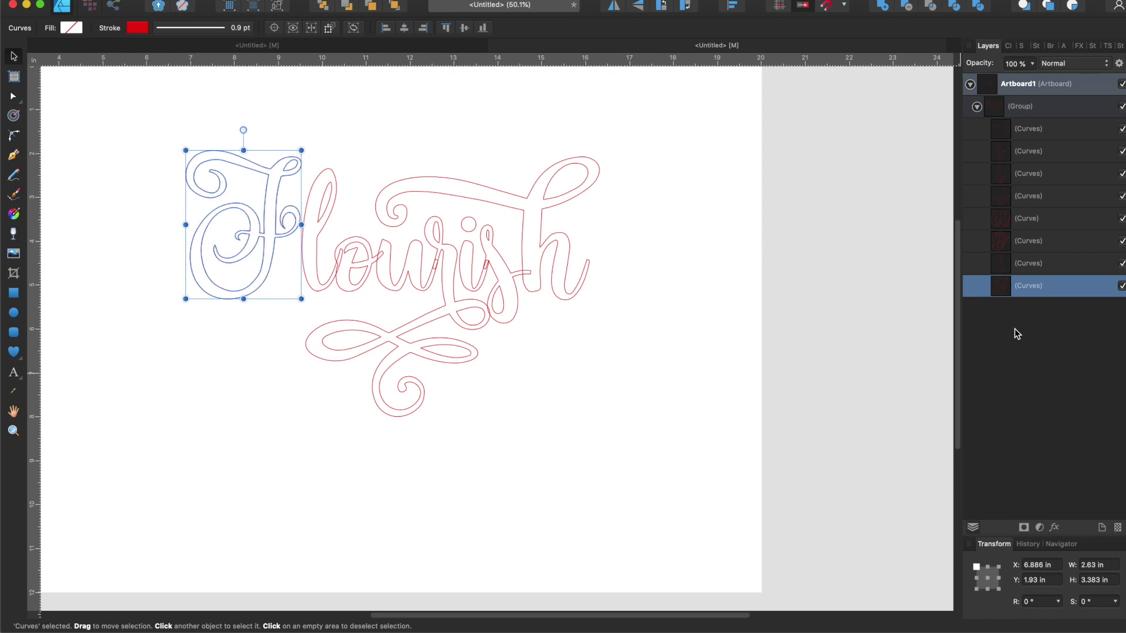
key("Right")
key("Right")
key("Right")
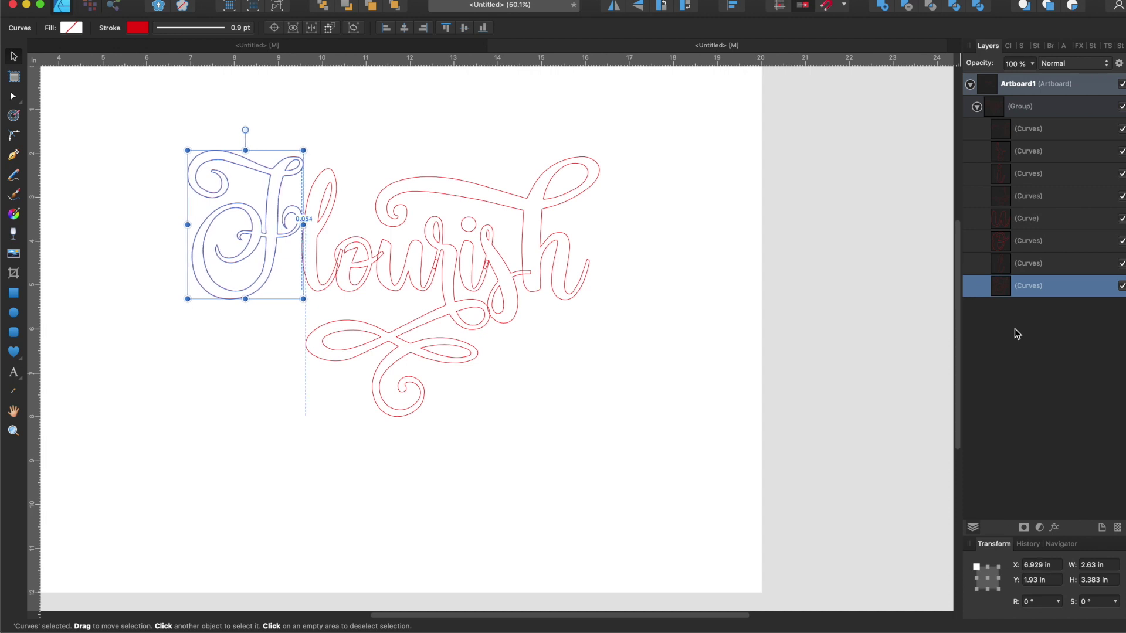
key("Right")
key("Right")
key("Right")
key("Right")
key("Right")
key("Right")
key("Right")
key("Right")
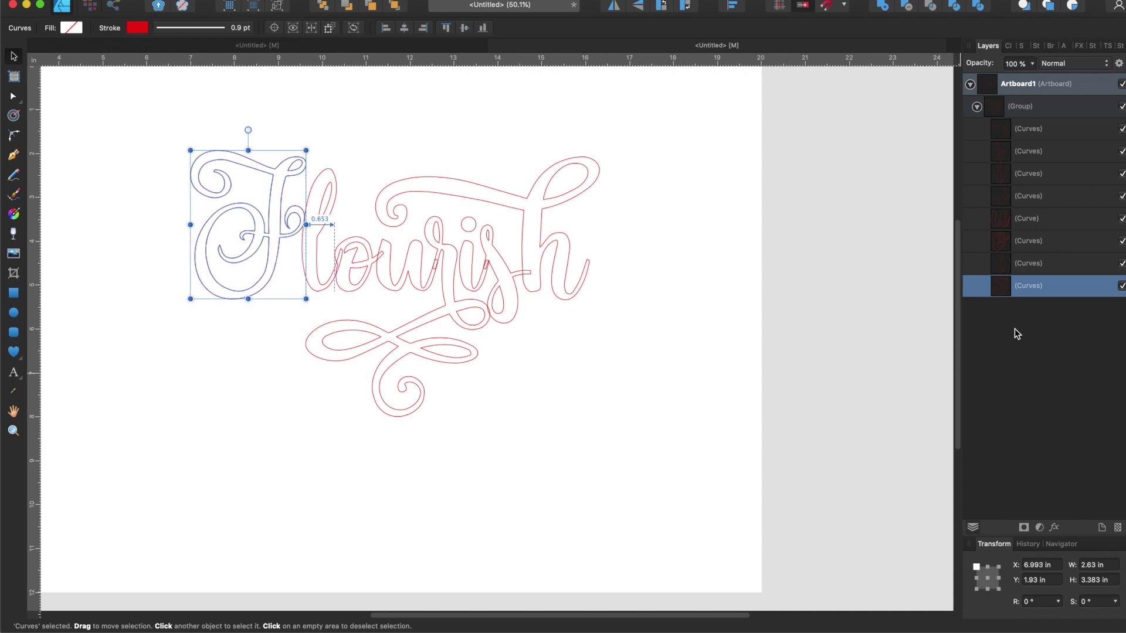
key("Right")
key("Right")
key("Right")
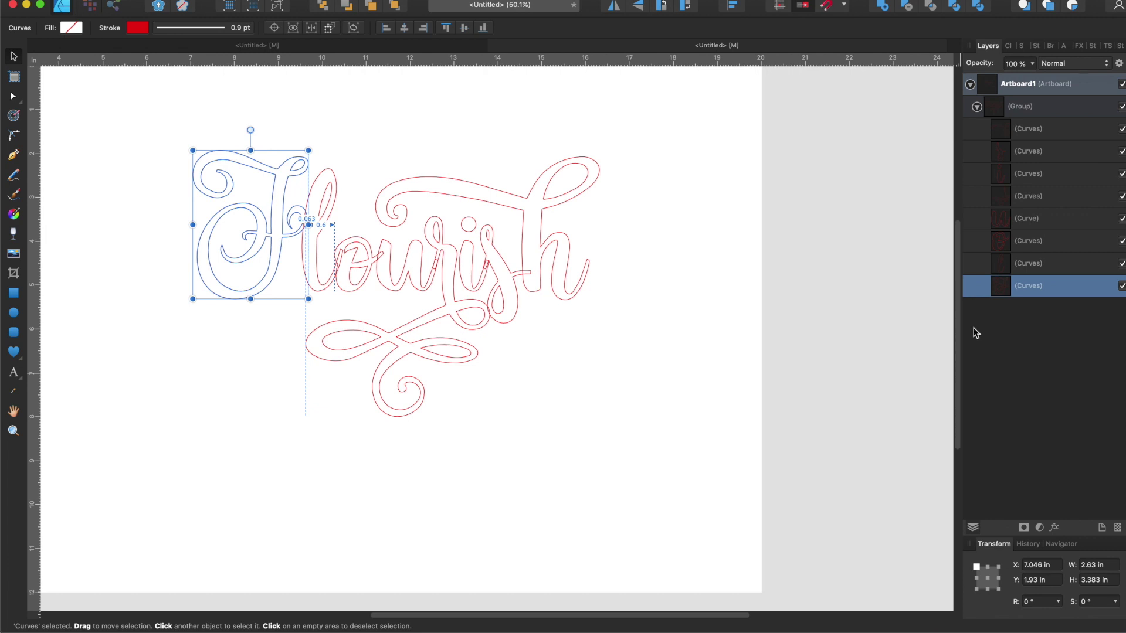
left_click(272, 422)
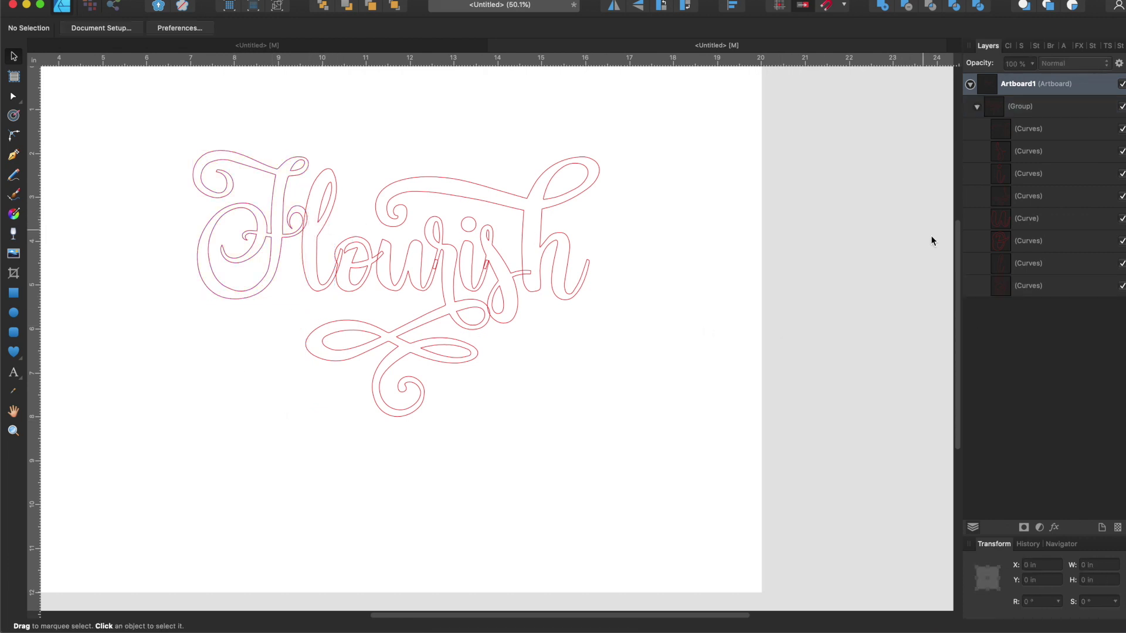
left_click(1019, 282)
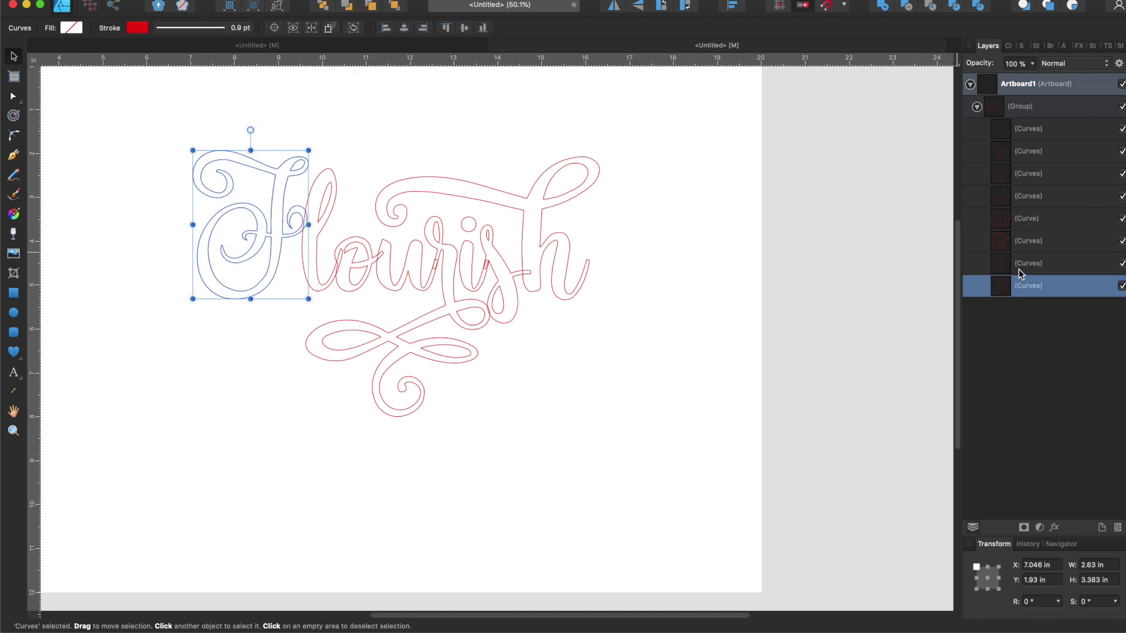
left_click(1019, 269, "shift")
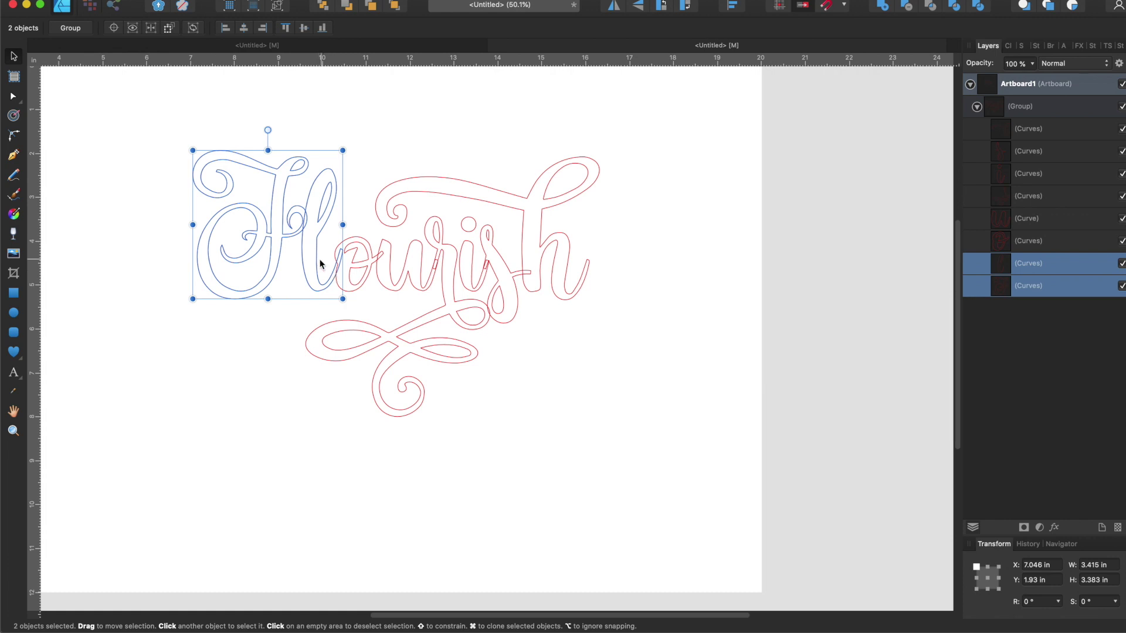
left_click(883, 7)
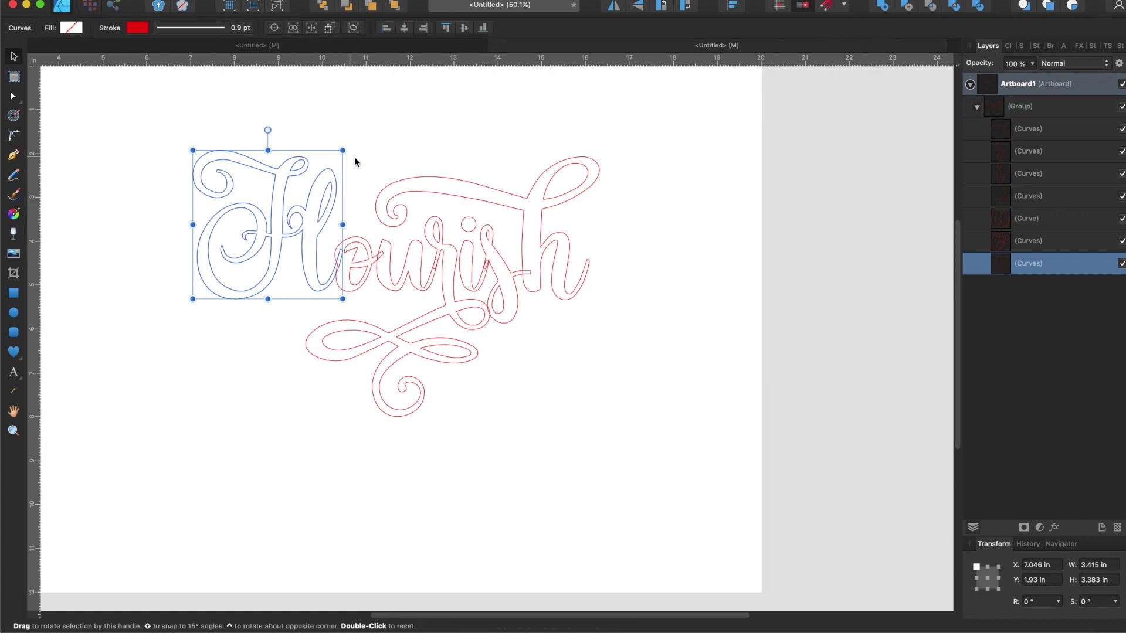
left_click_drag(631, 364, 300, 183)
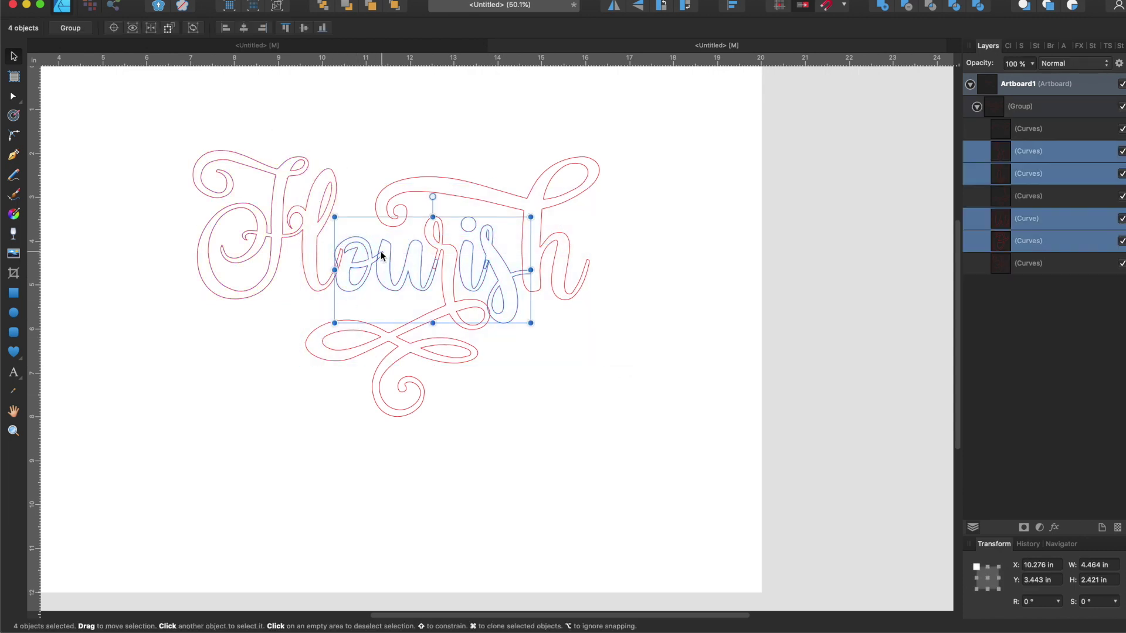
left_click(1038, 218)
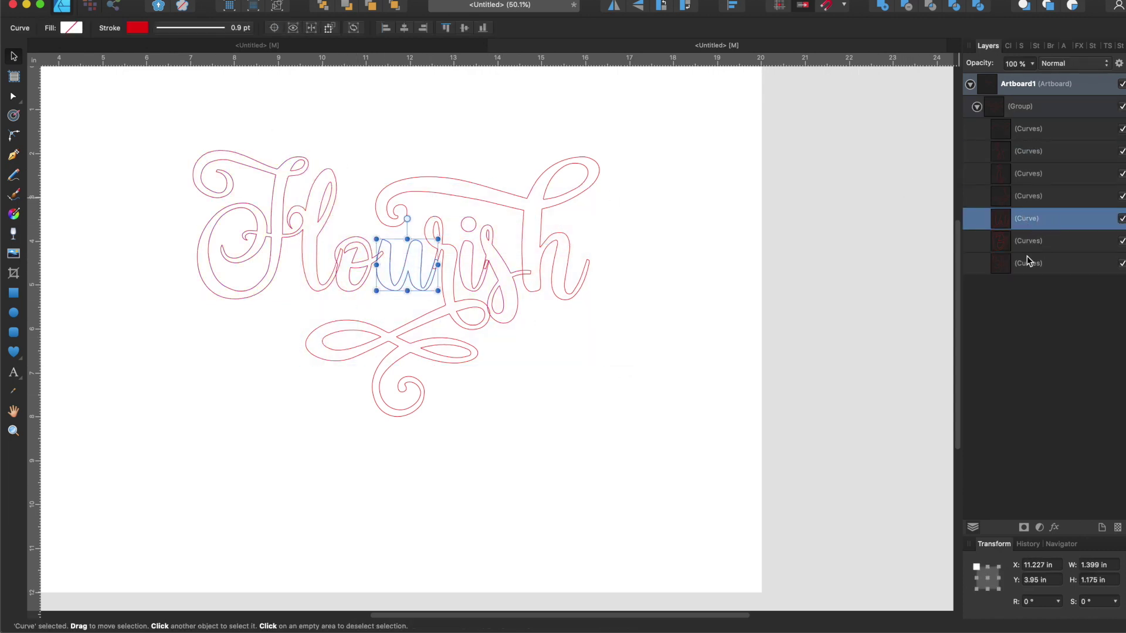
left_click(1028, 264)
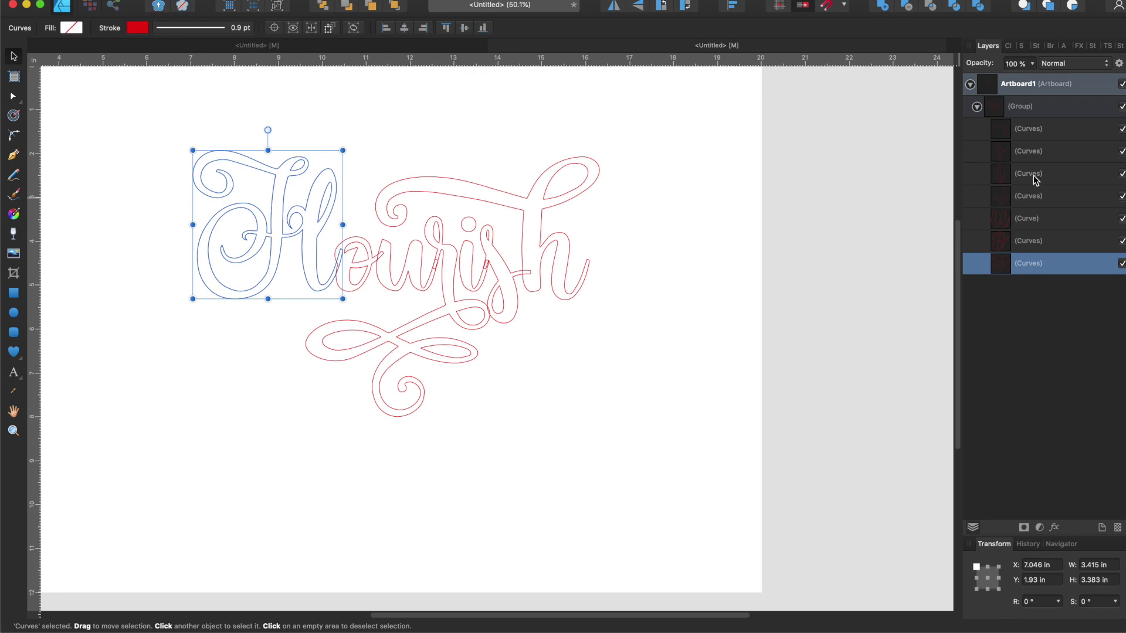
left_click(1031, 131, "shift")
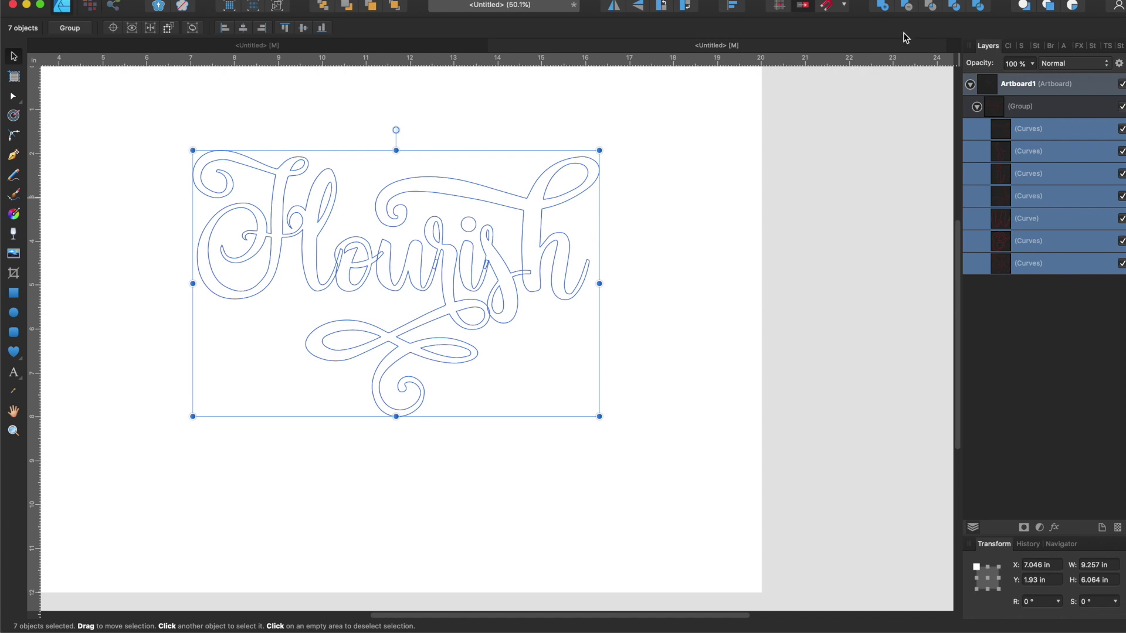
left_click(881, 7)
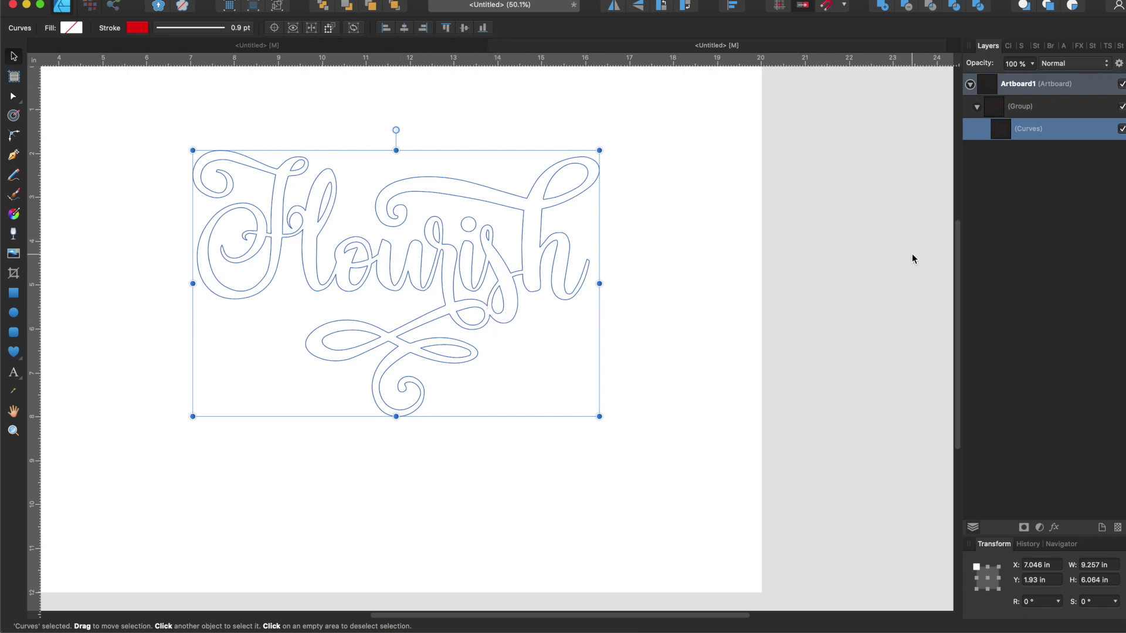
key("ctrl+alt+s")
left_click(1071, 302)
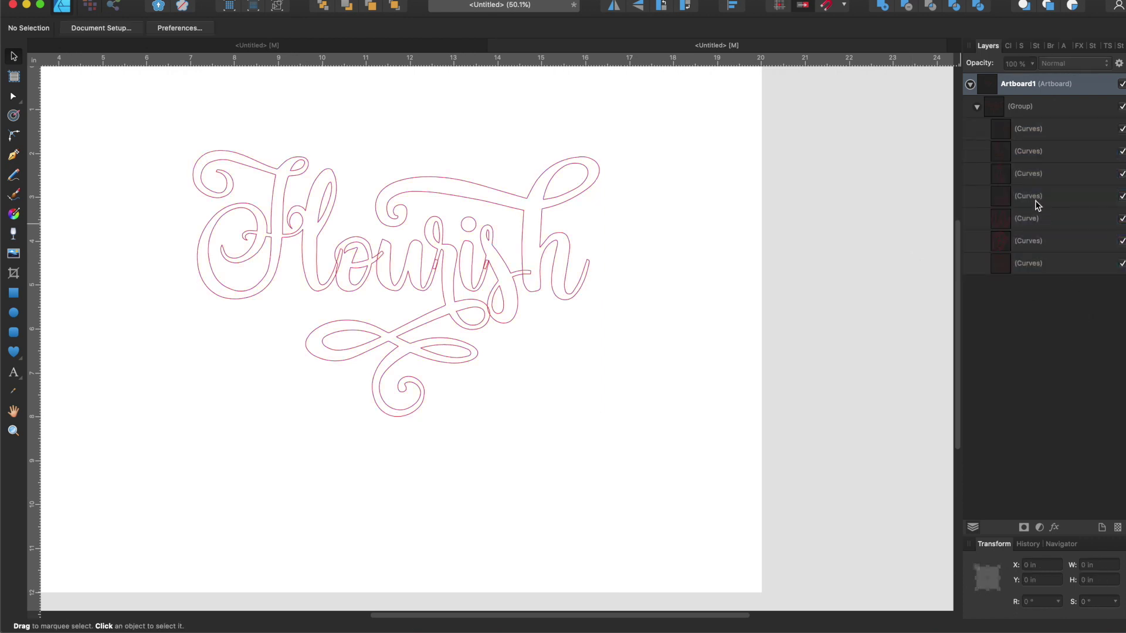
Divide the i curve into separate dot and stem pieces and select the dot.
left_click(1011, 177)
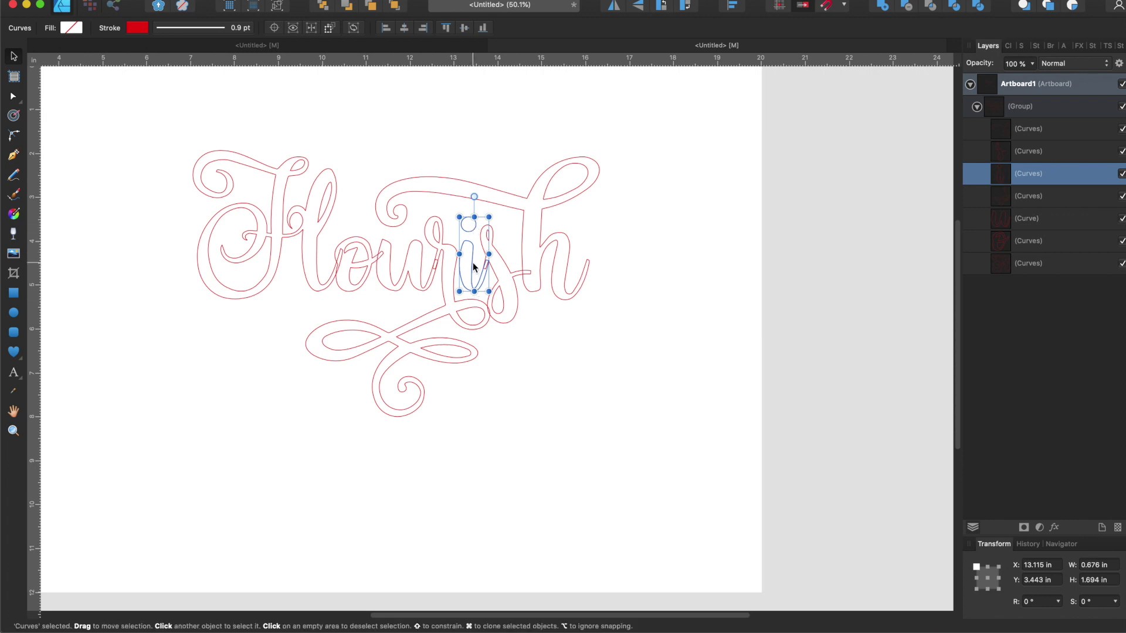
left_click(982, 7)
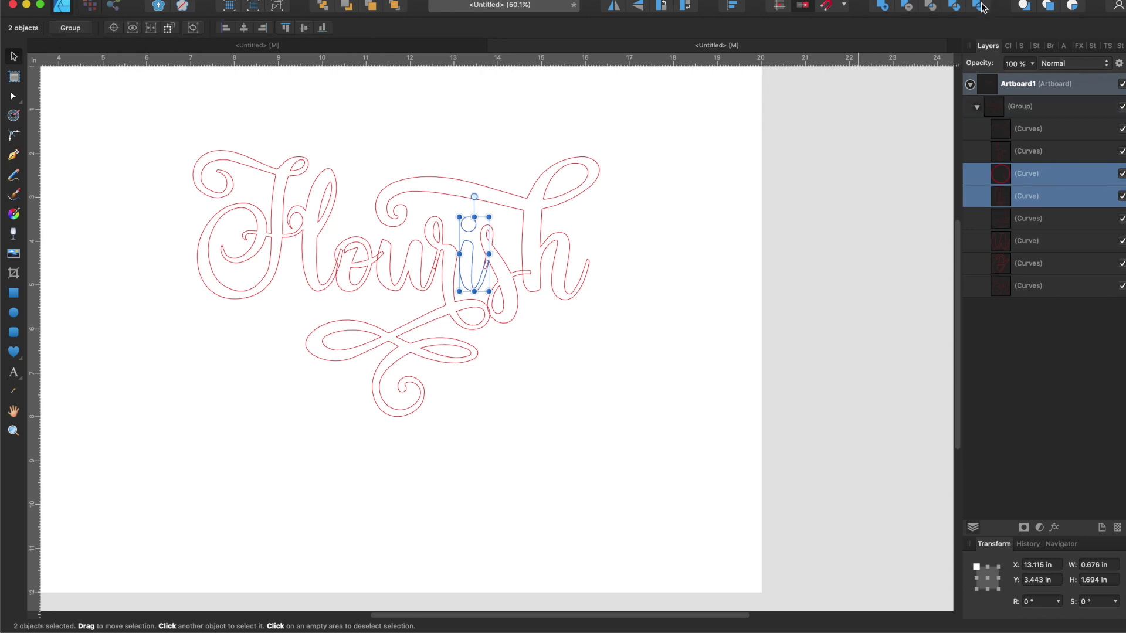
left_click(1039, 199)
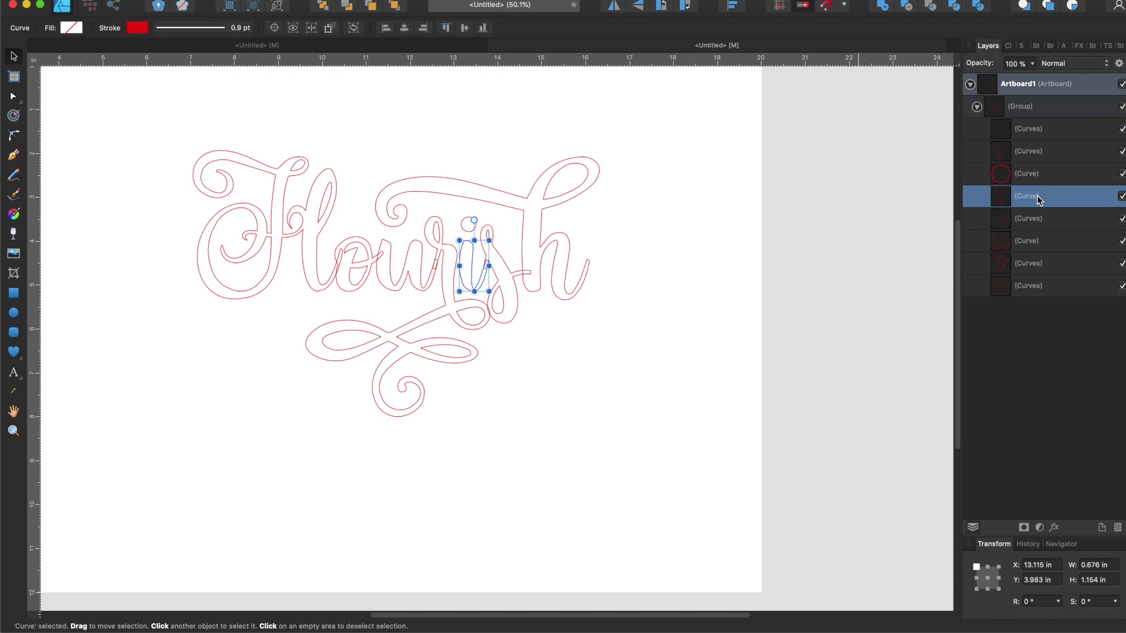
left_click(1037, 181)
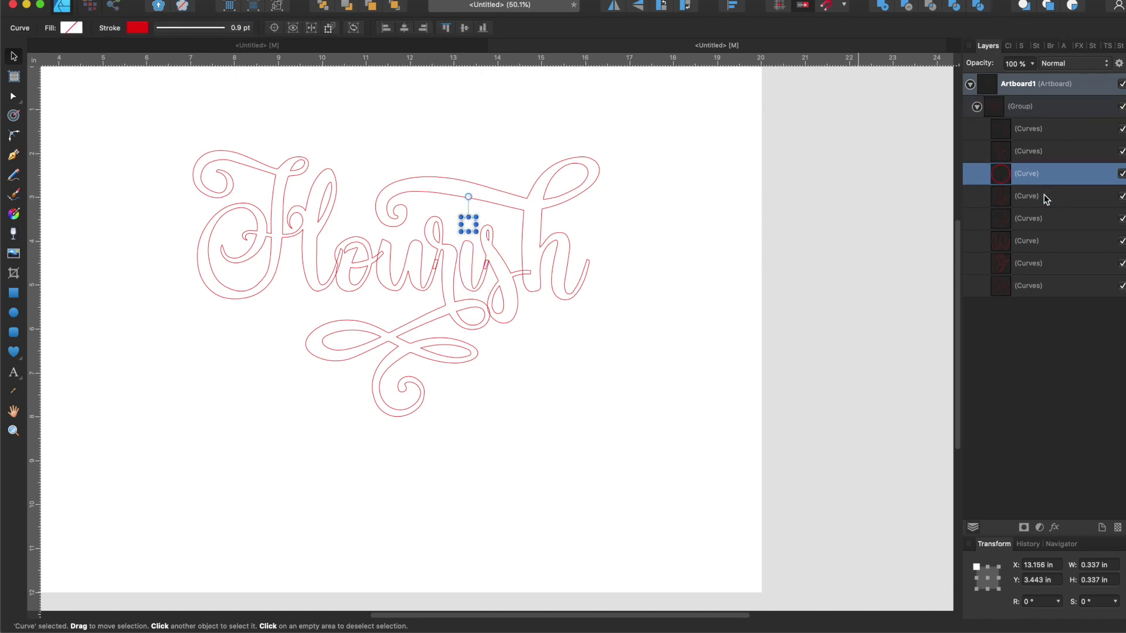
left_click(1043, 195)
left_click(1033, 179)
Nudge the i's dot down three steps until it meets the stem.
key("Down")
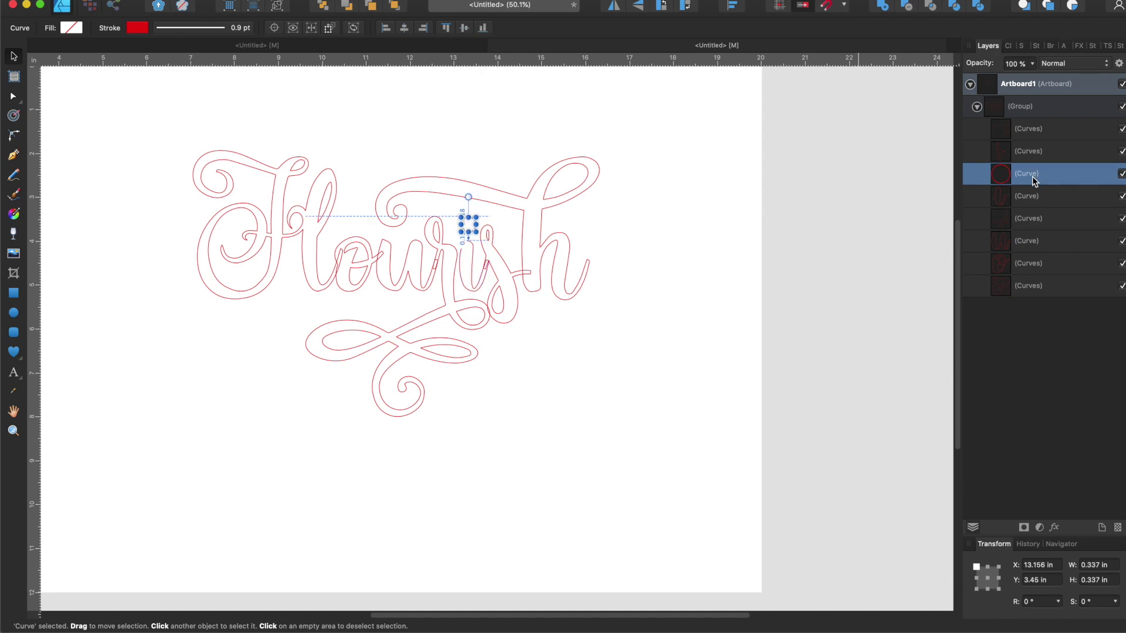
key("Down")
key("Down")
key("Down")
key("Down")
key("Down")
key("Down")
key("Down")
key("Down")
key("Down")
key("Down")
key("Down")
key("Down")
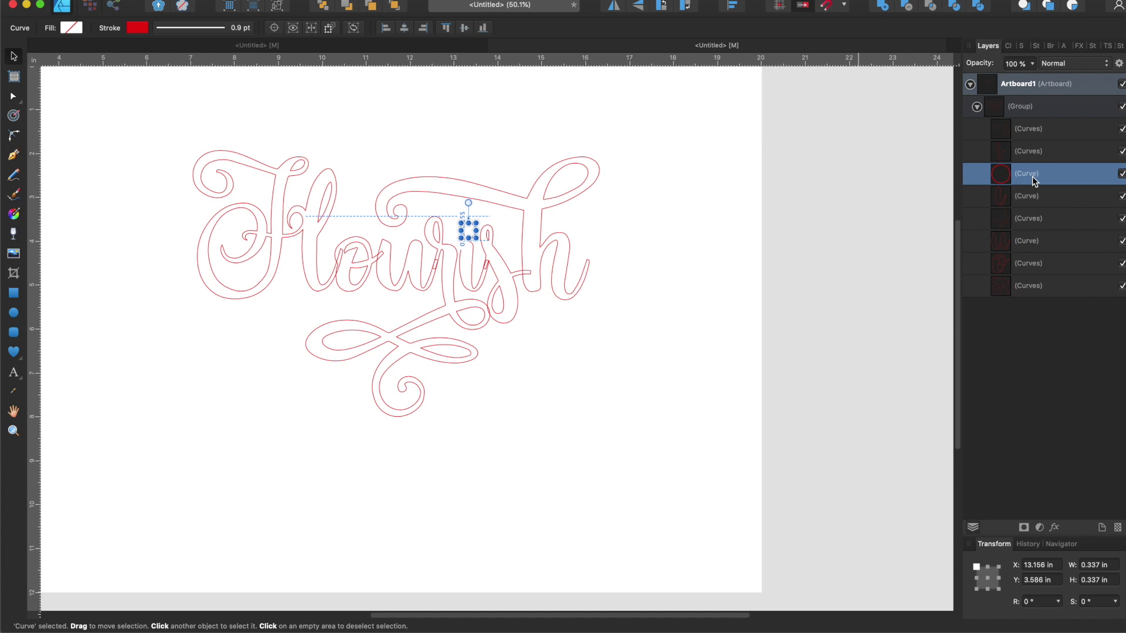
key("Down")
key("Down")
key("Down")
key("Down")
key("Down")
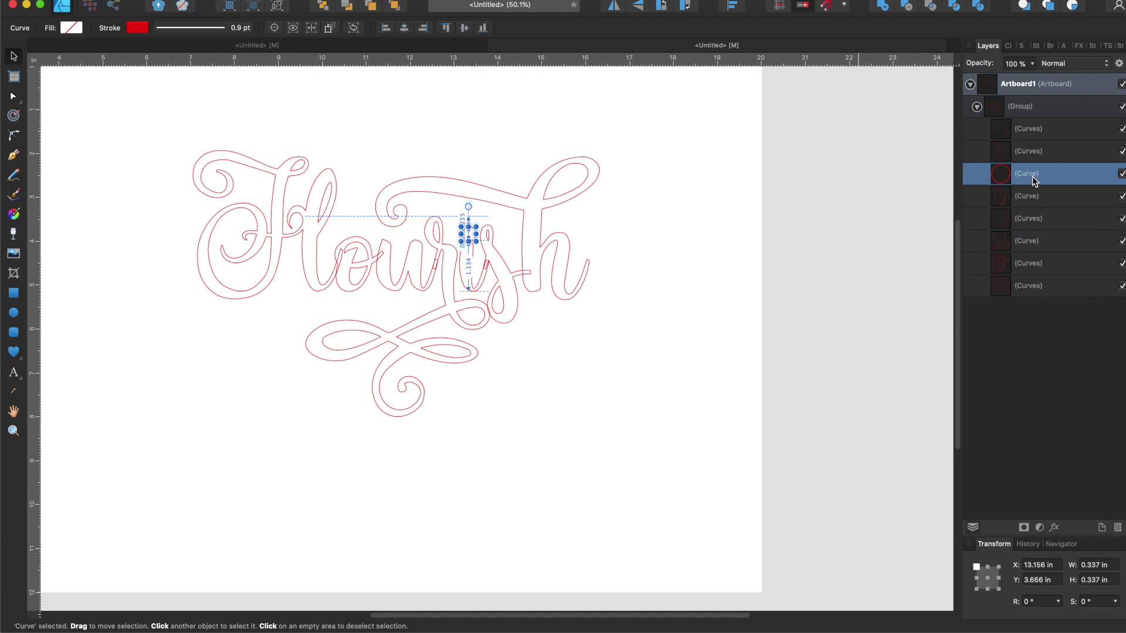
left_click(692, 380)
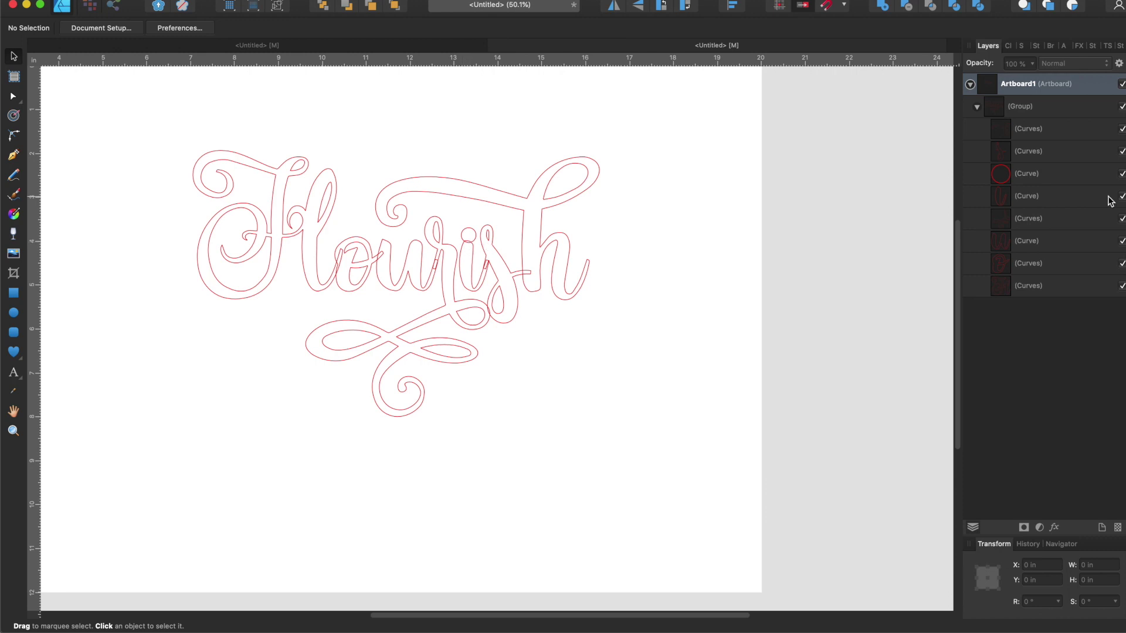
Add the i's dot and stem together into one curve, then select the Flourish group.
left_click(1061, 204)
left_click(1053, 174, "shift")
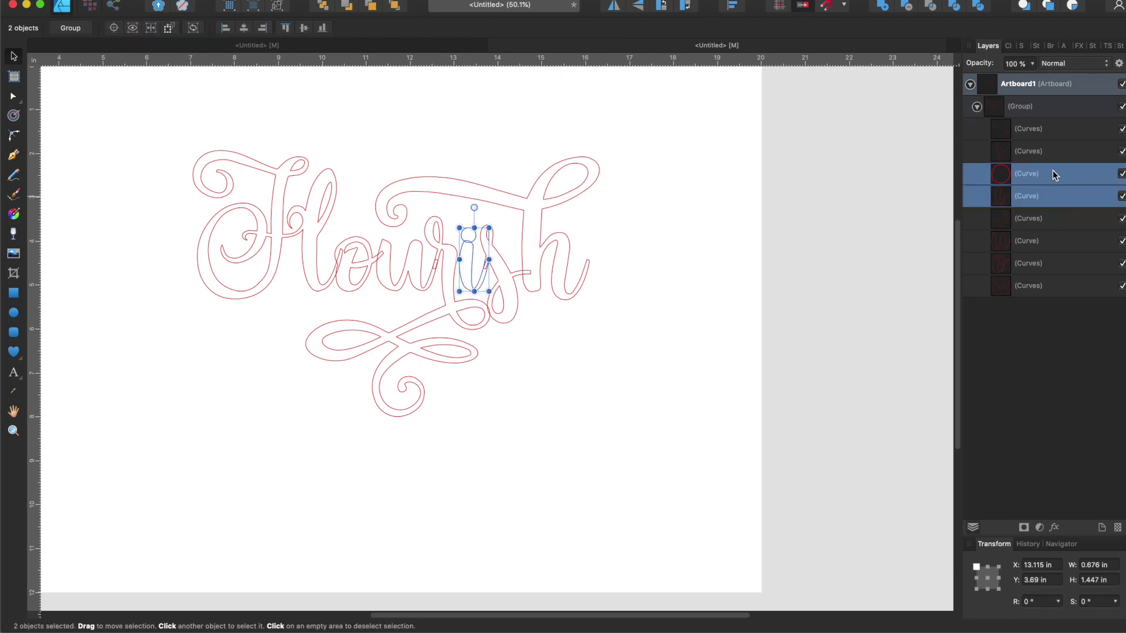
left_click(884, 7)
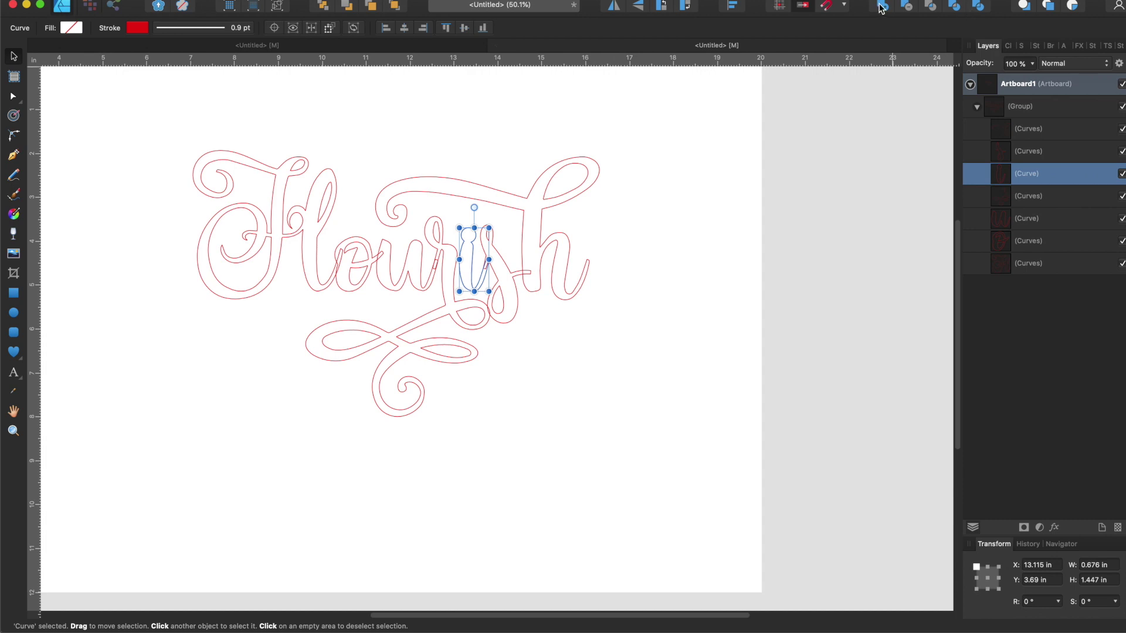
left_click(723, 261)
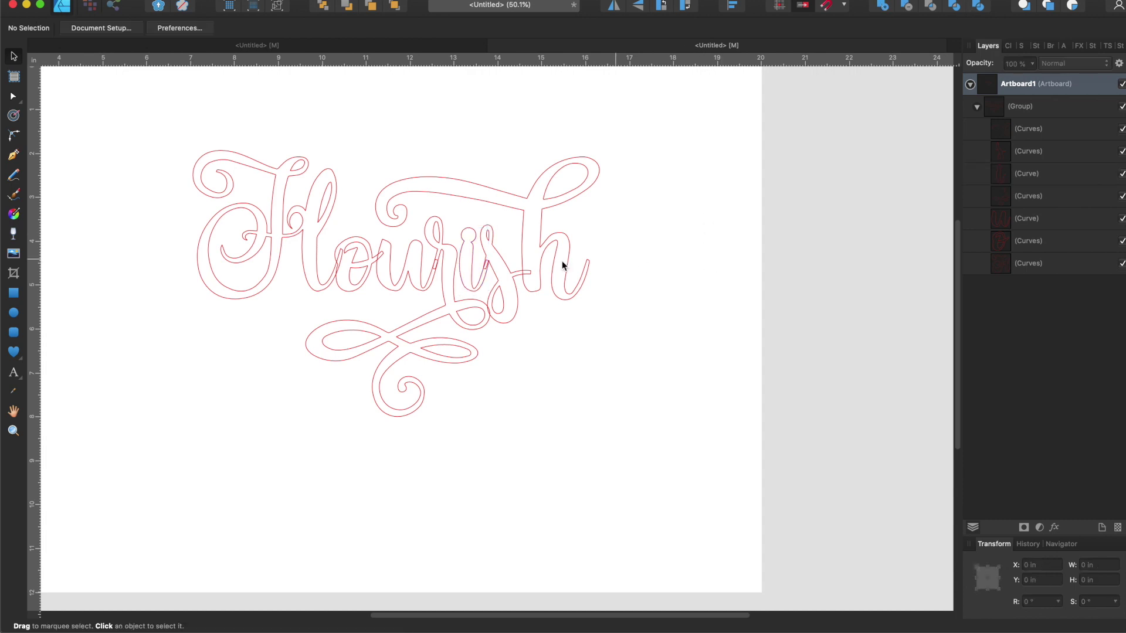
left_click(462, 274)
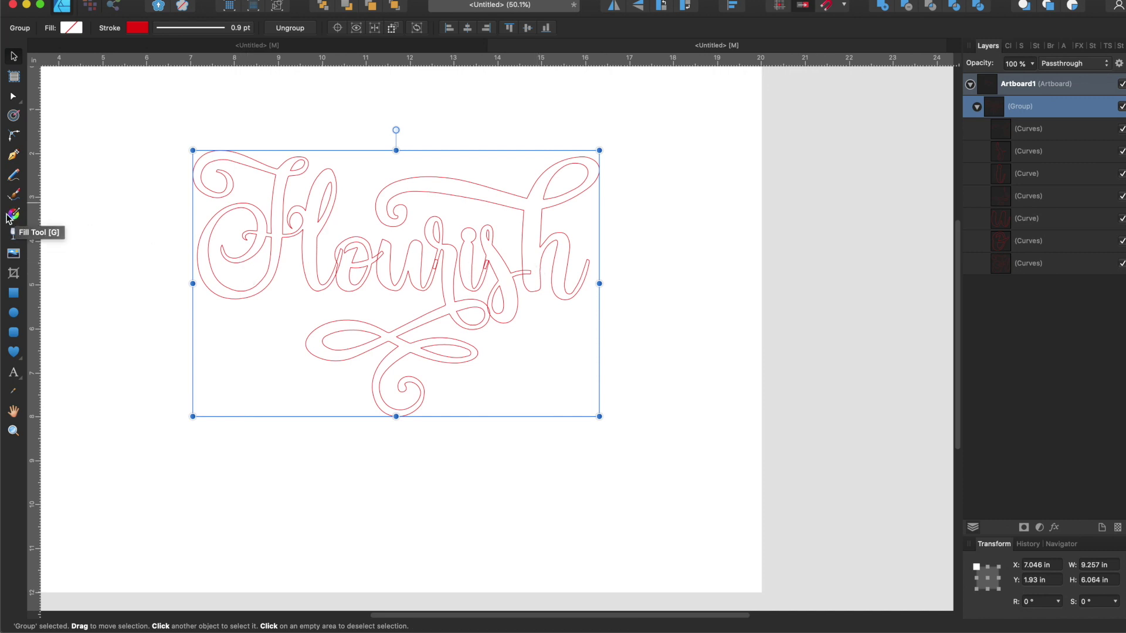
Draw a small rectangle beside the i and move it into the Flourish group.
left_click(13, 294)
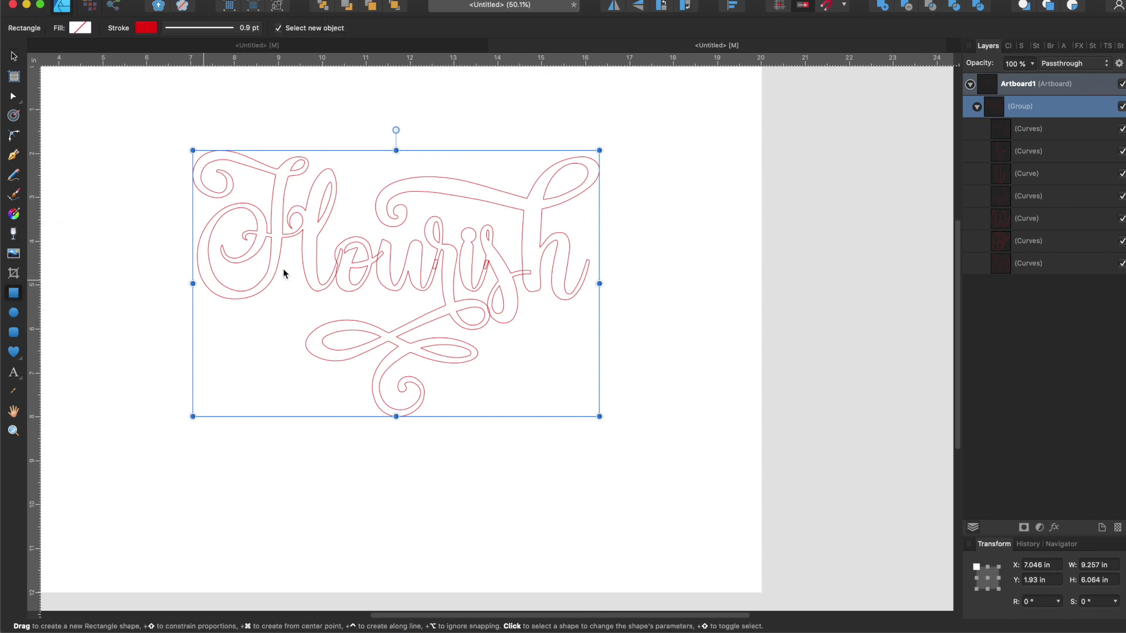
left_click_drag(454, 256, 465, 260)
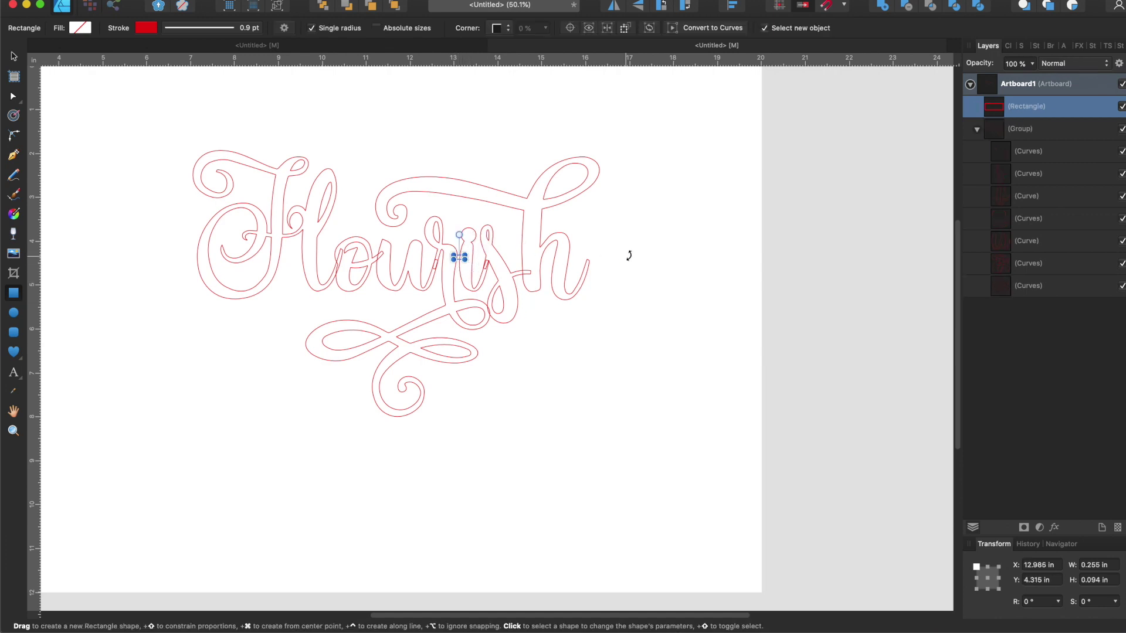
left_click(1044, 108)
left_click_drag(1045, 109, 1043, 217)
key("super+d")
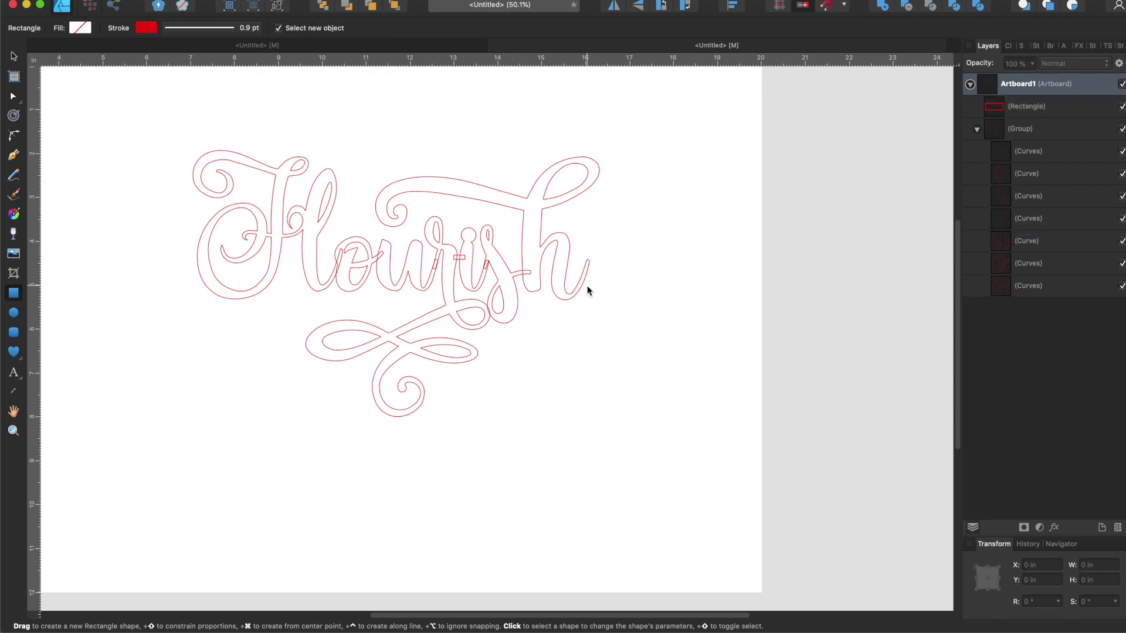
left_click_drag(1032, 117, 1031, 177)
Merge the i, bridging rectangle and swash beneath into one curve, then select all six pieces.
left_click(1009, 135)
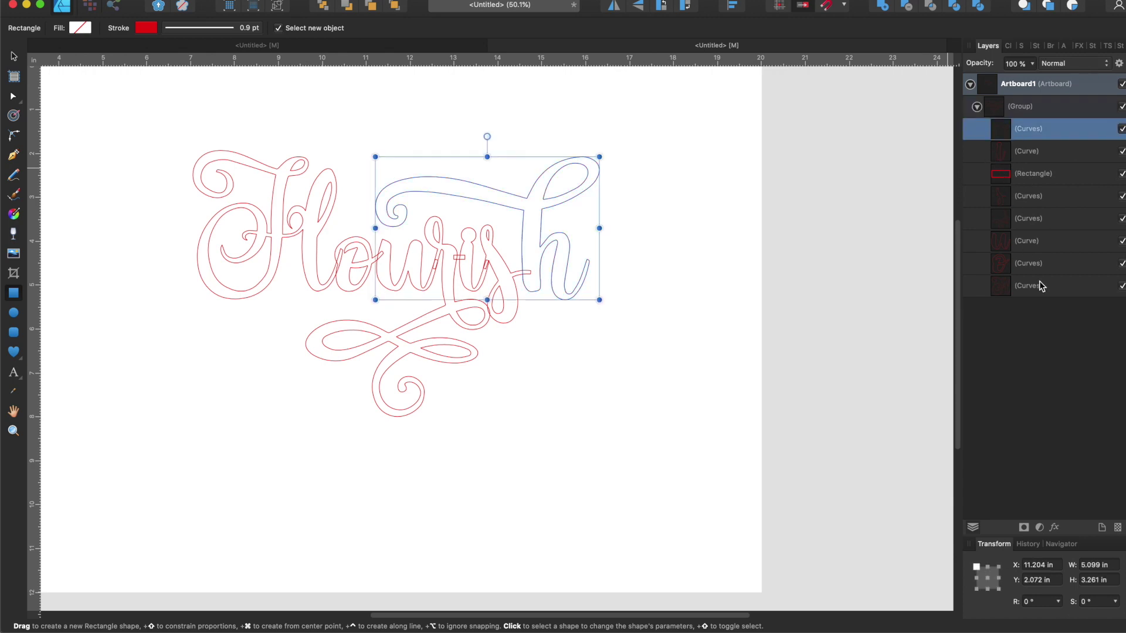
left_click(1023, 176)
left_click(1020, 151, "shift")
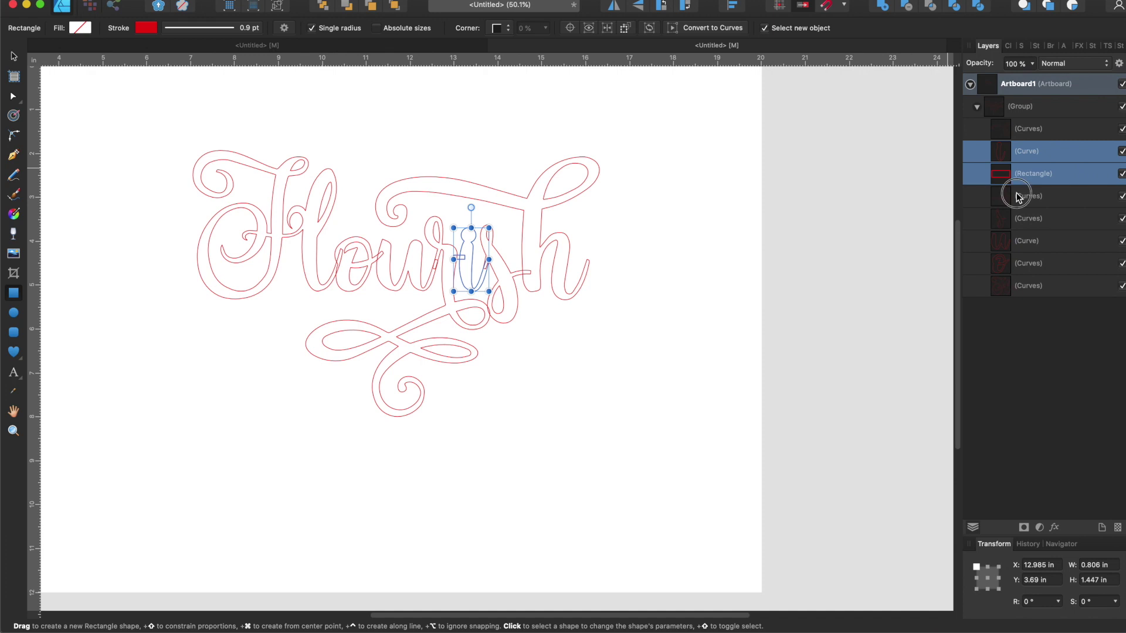
left_click(1018, 196)
left_click(1021, 151)
left_click(1022, 174, "shift")
left_click(1025, 195, "shift")
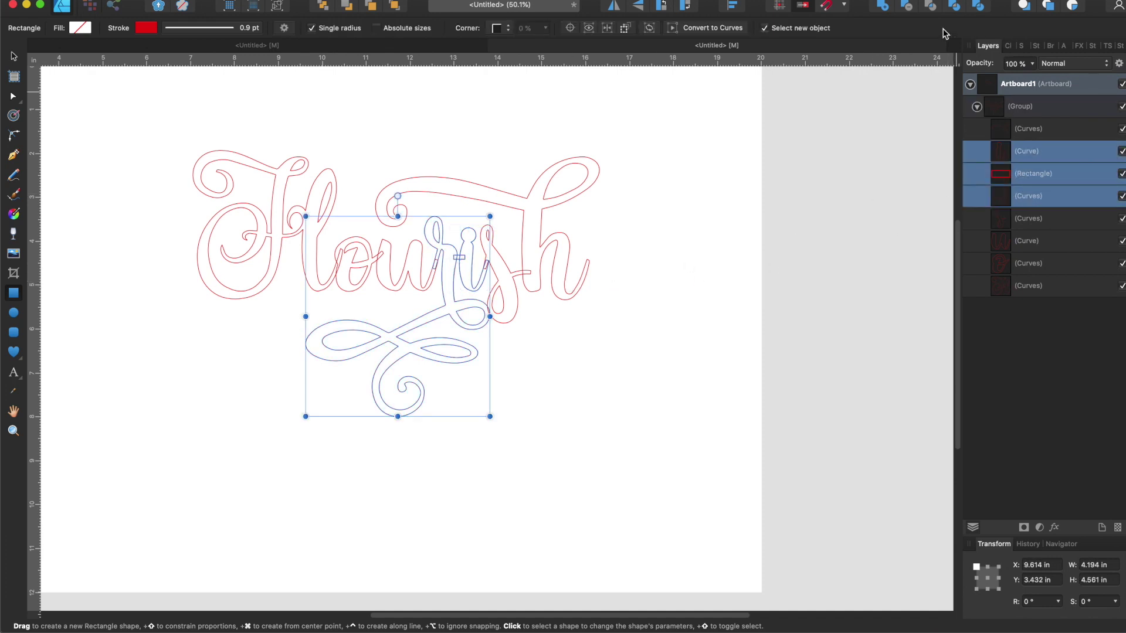
left_click(884, 8)
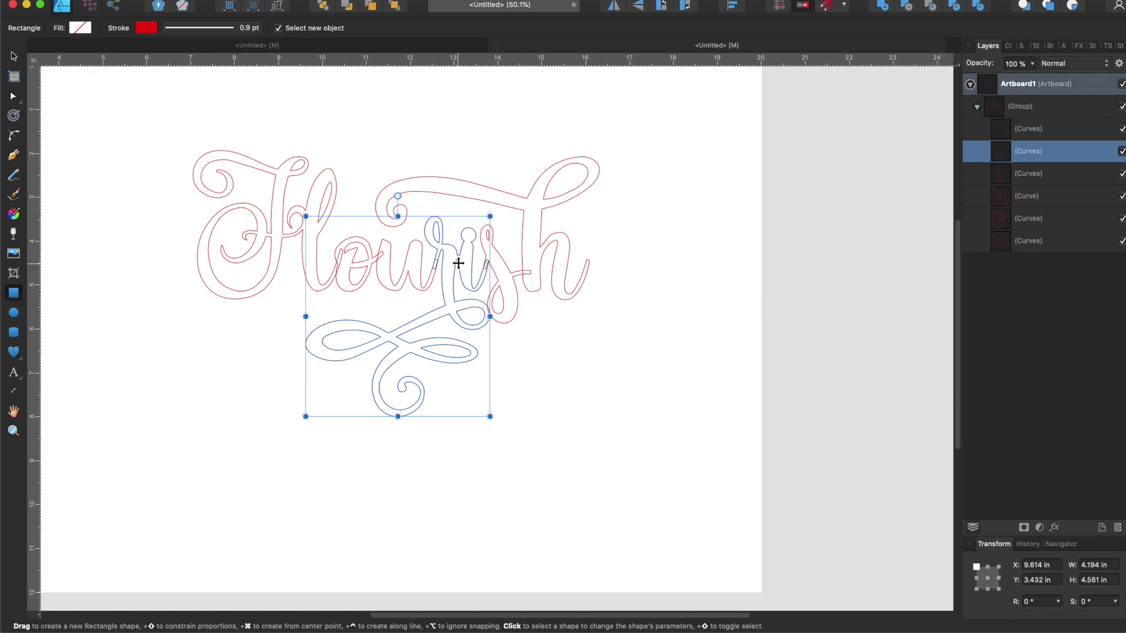
left_click(666, 321)
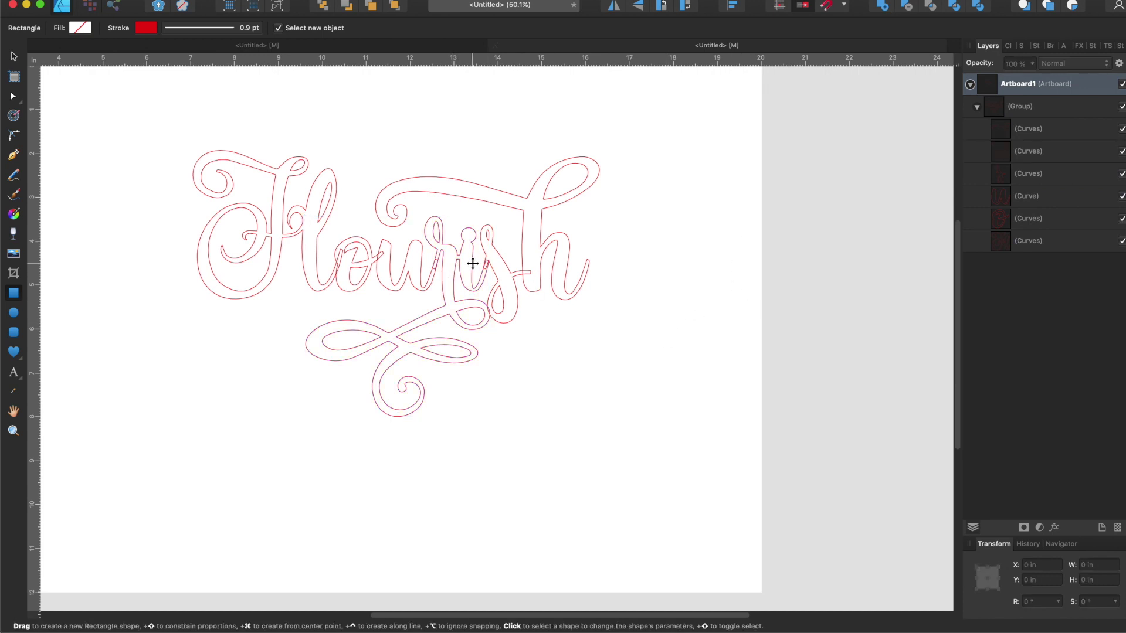
left_click(1028, 127)
left_click(1036, 244, "shift")
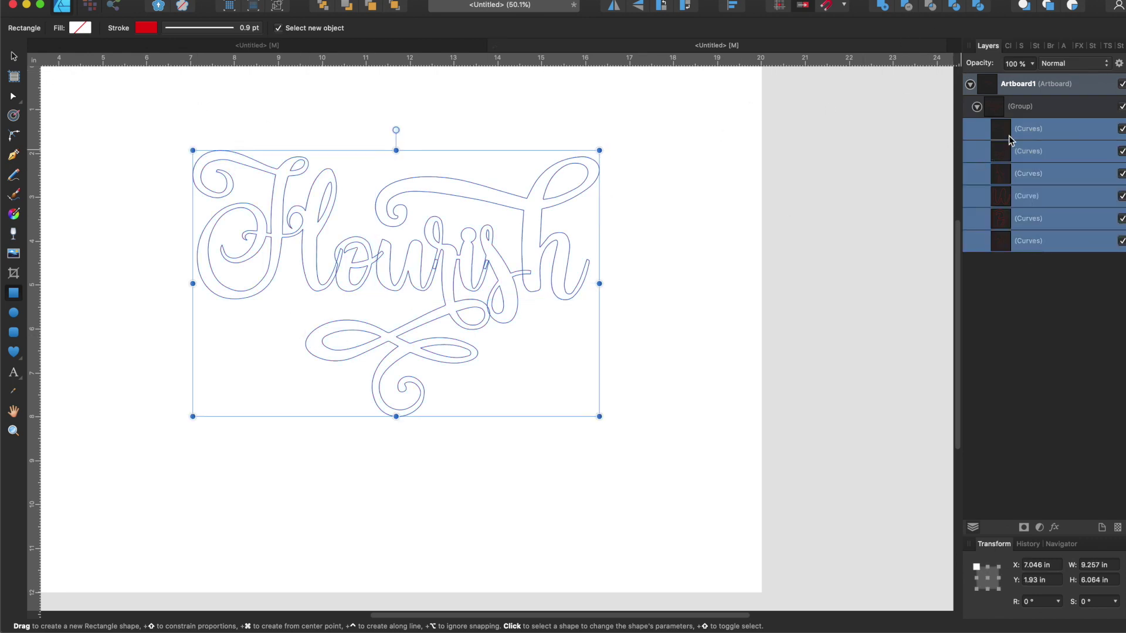
Add all six curve pieces into a single compound curve and reselect the Flourish group.
left_click(881, 7)
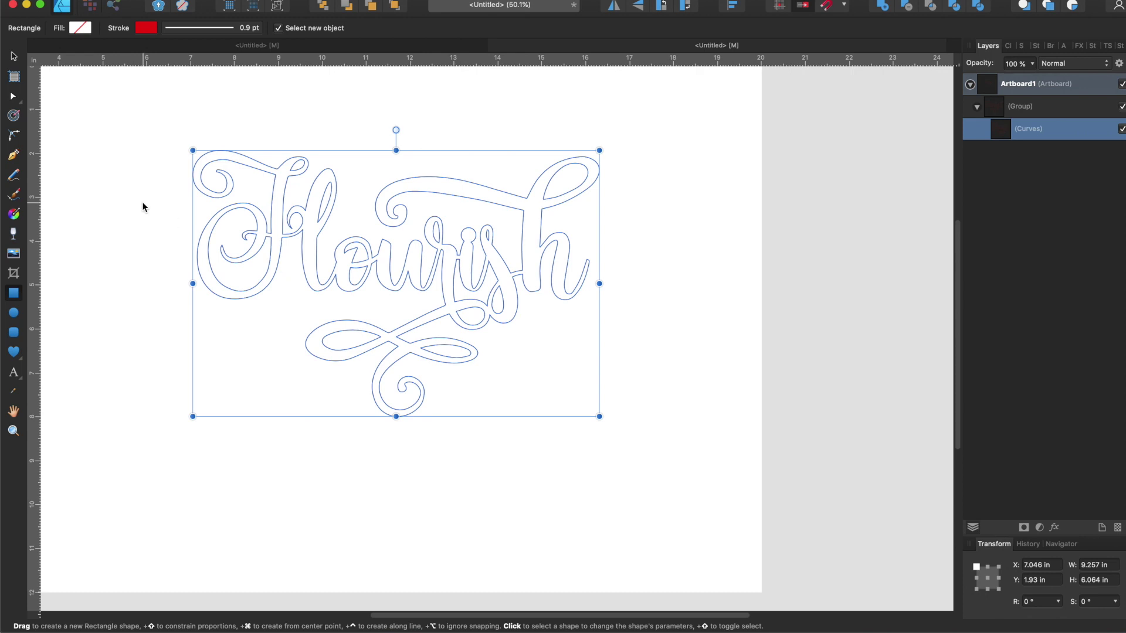
left_click(13, 56)
left_click(768, 255)
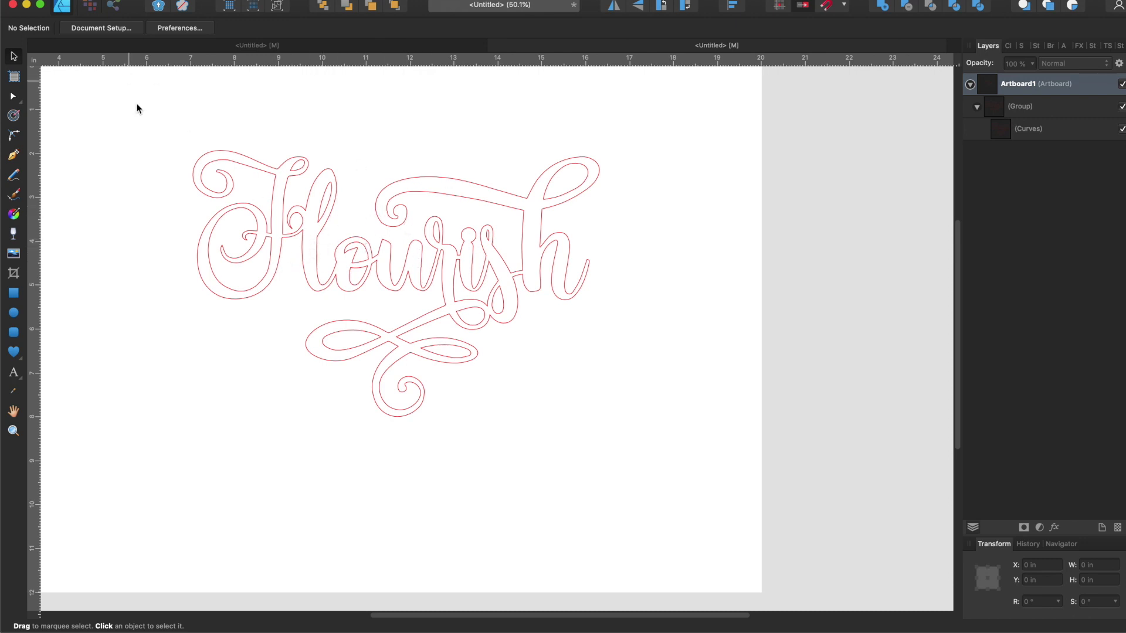
left_click(276, 239)
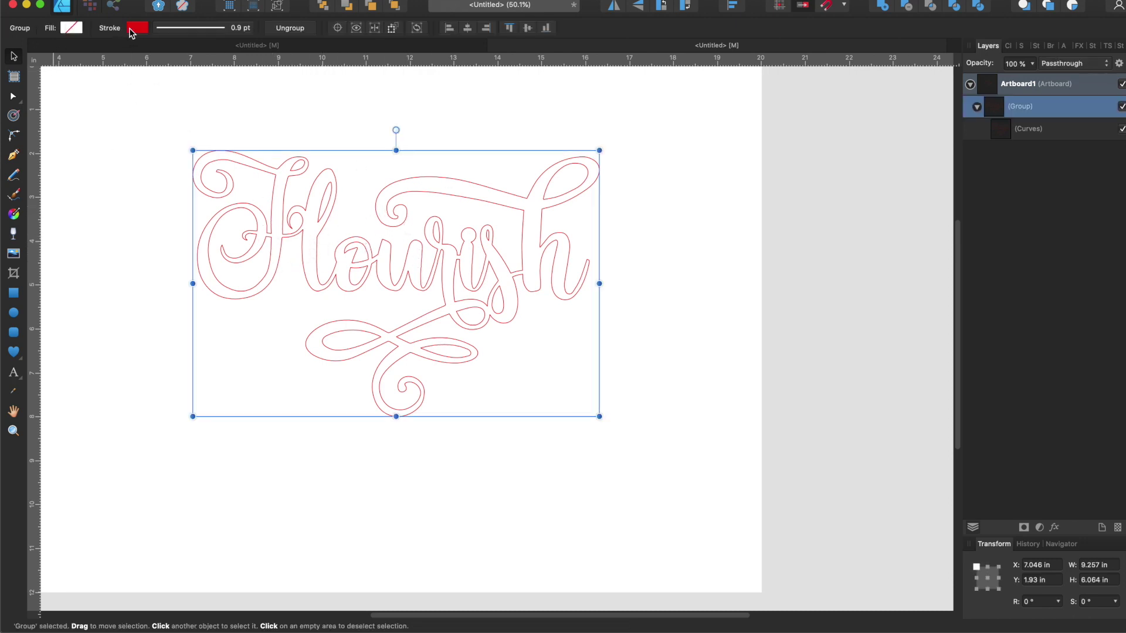
Set the Flourish group's fill to pure black and its stroke to None.
left_click(66, 30)
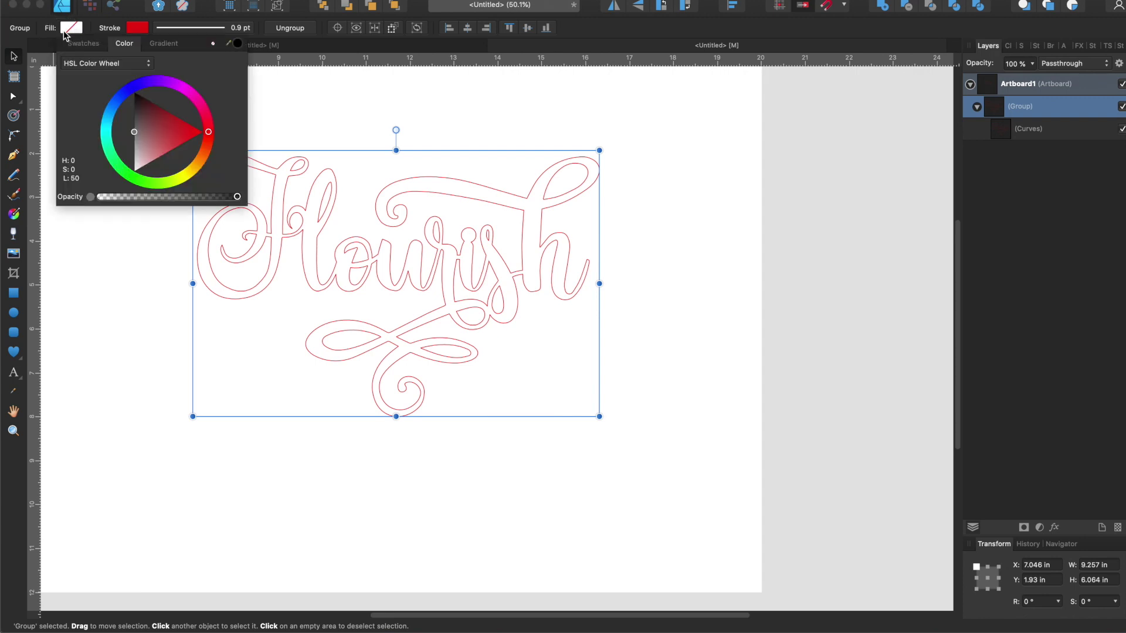
left_click(137, 98)
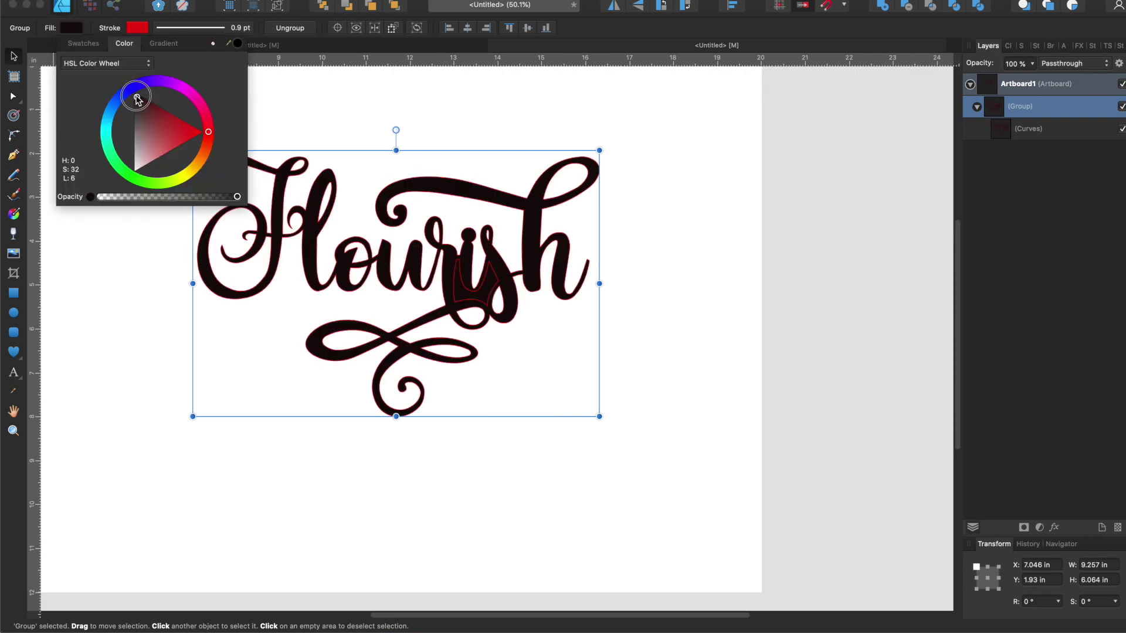
left_click_drag(136, 97, 134, 43)
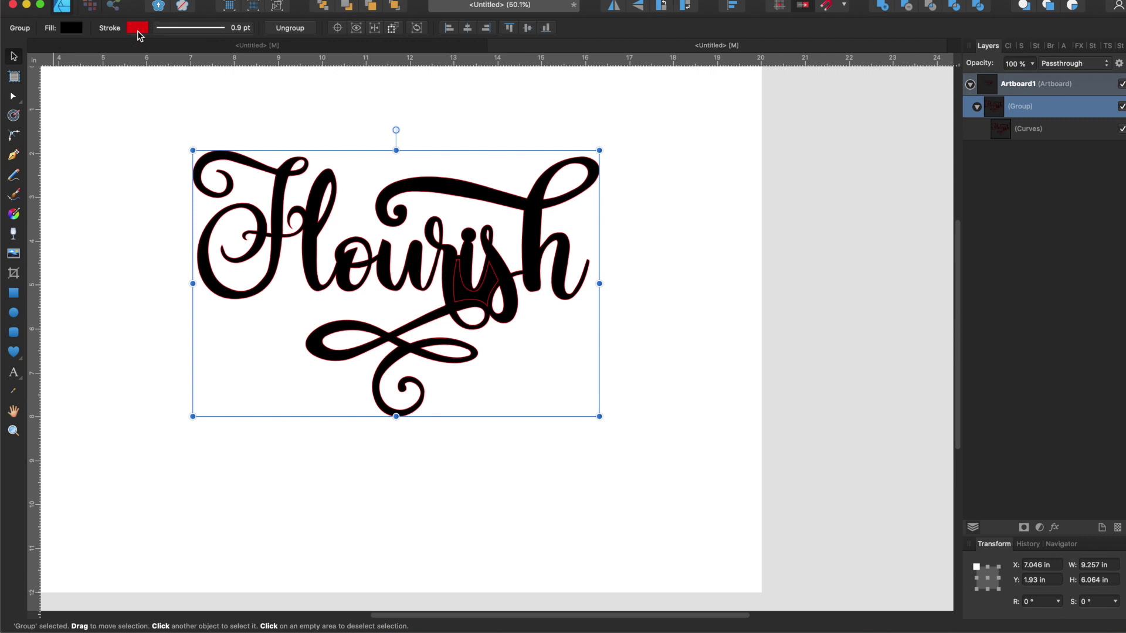
left_click(138, 30)
left_click(280, 42)
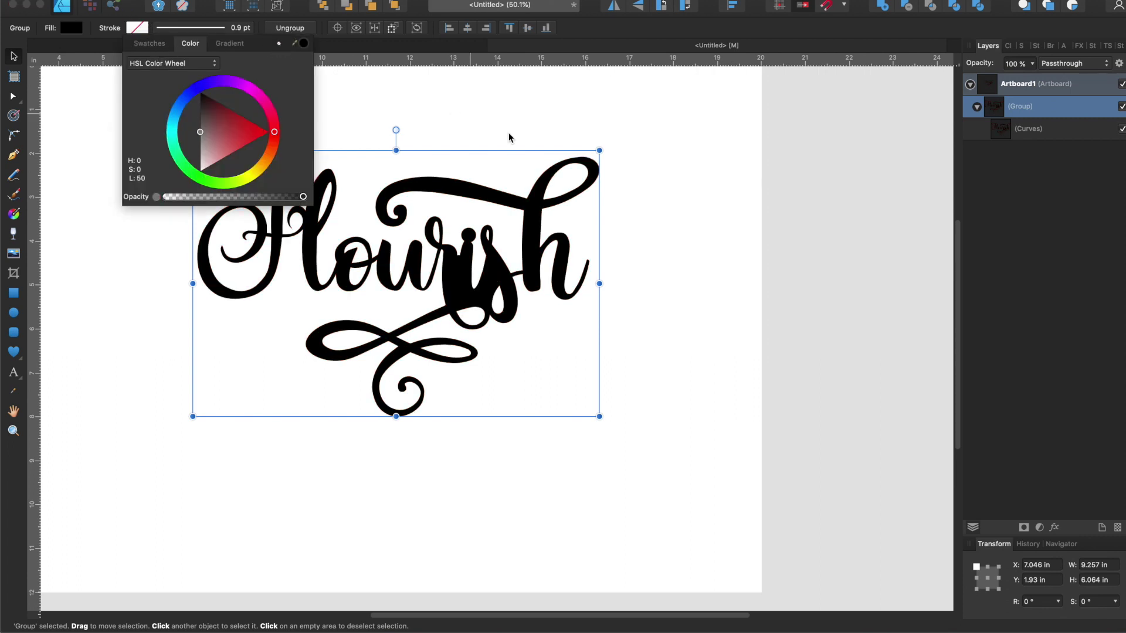
left_click(626, 316)
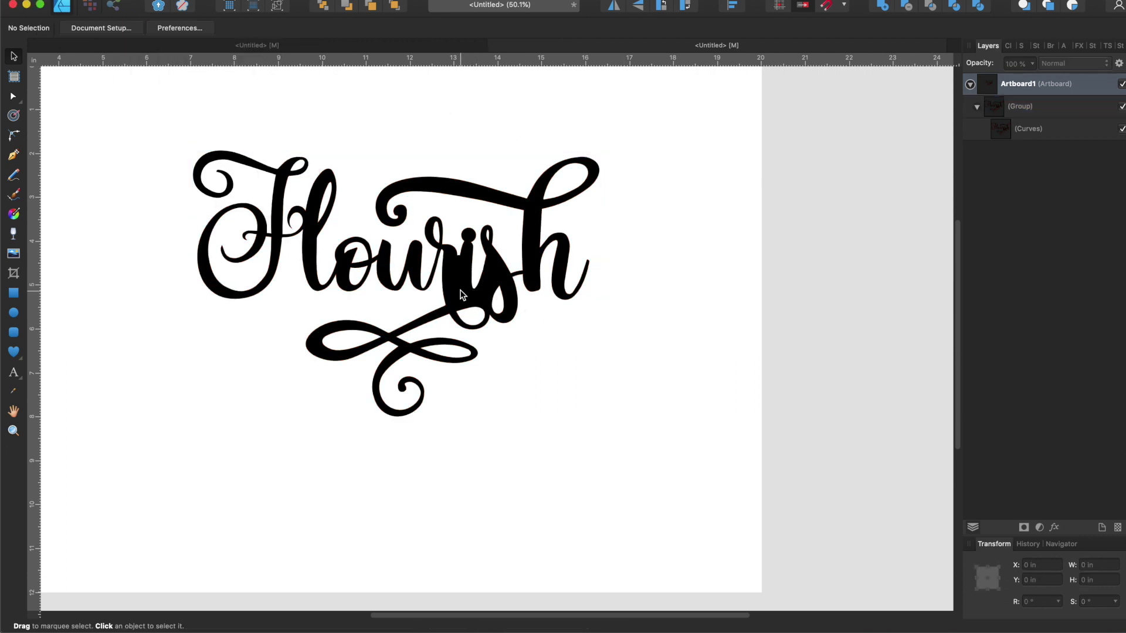
left_click(457, 305)
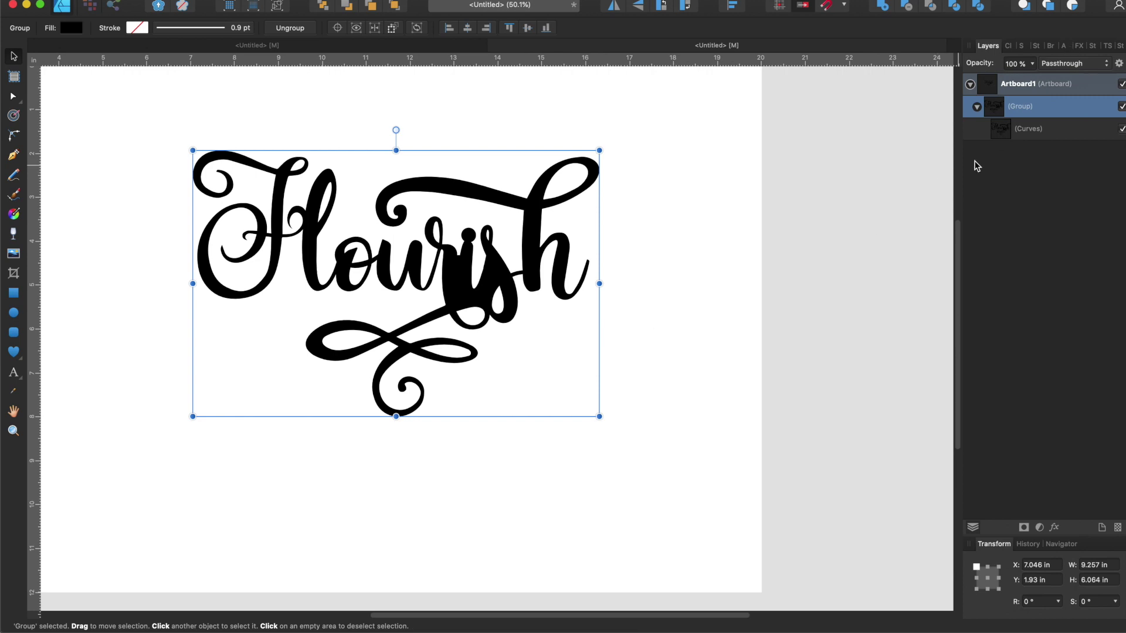
Select the Flourish lettering and apply the Divide boolean.
left_click_drag(659, 368, 470, 331)
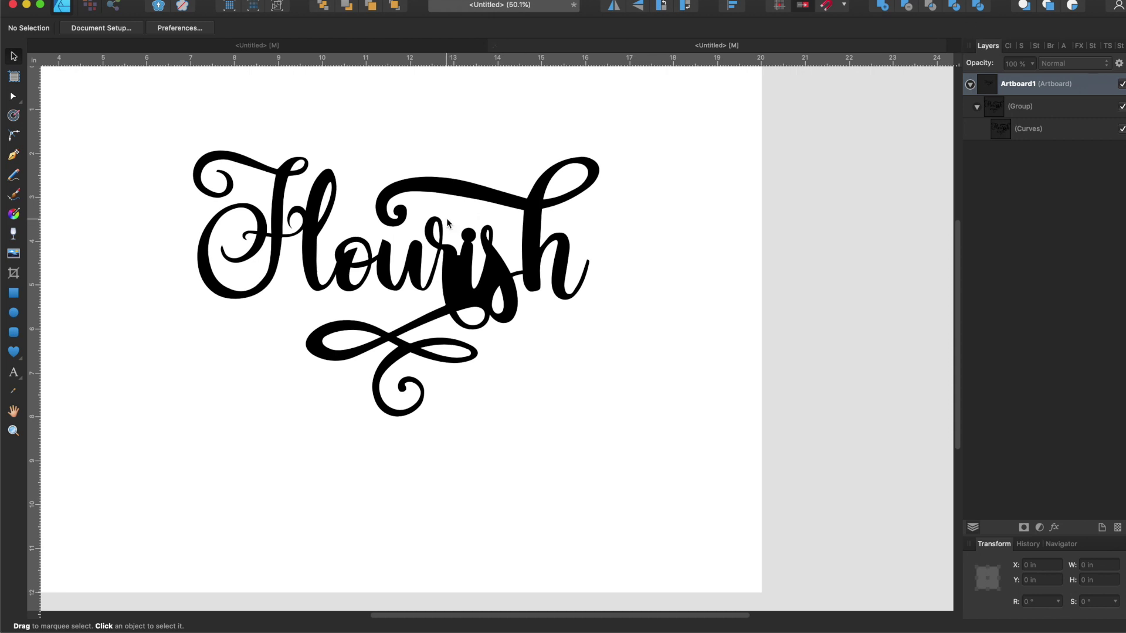
left_click_drag(408, 149, 585, 393)
left_click(1017, 107)
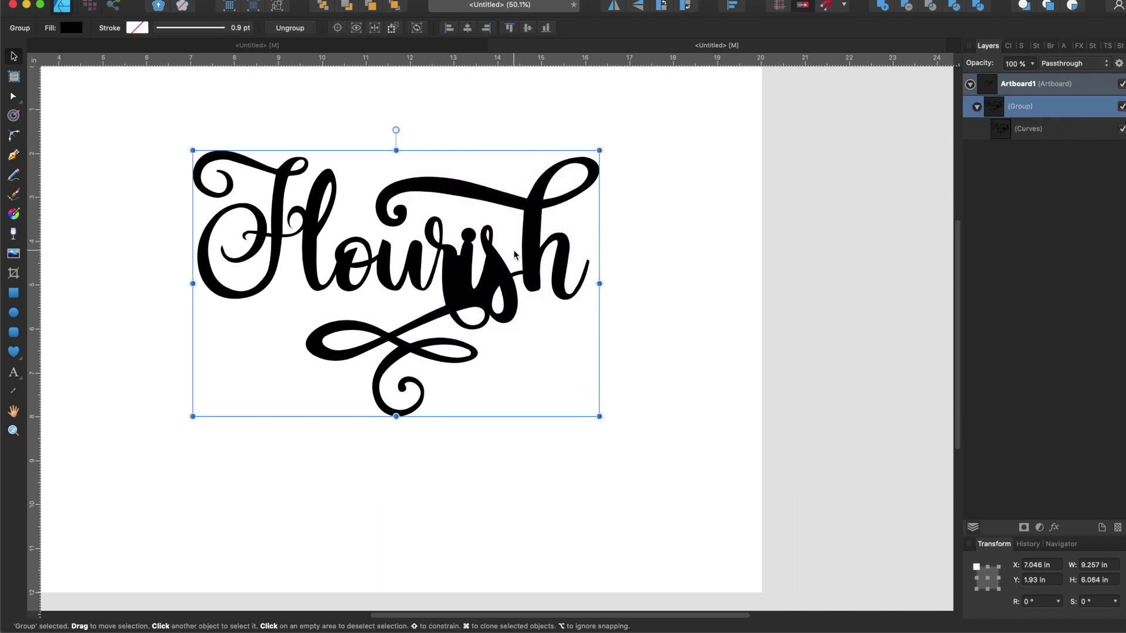
left_click(978, 6)
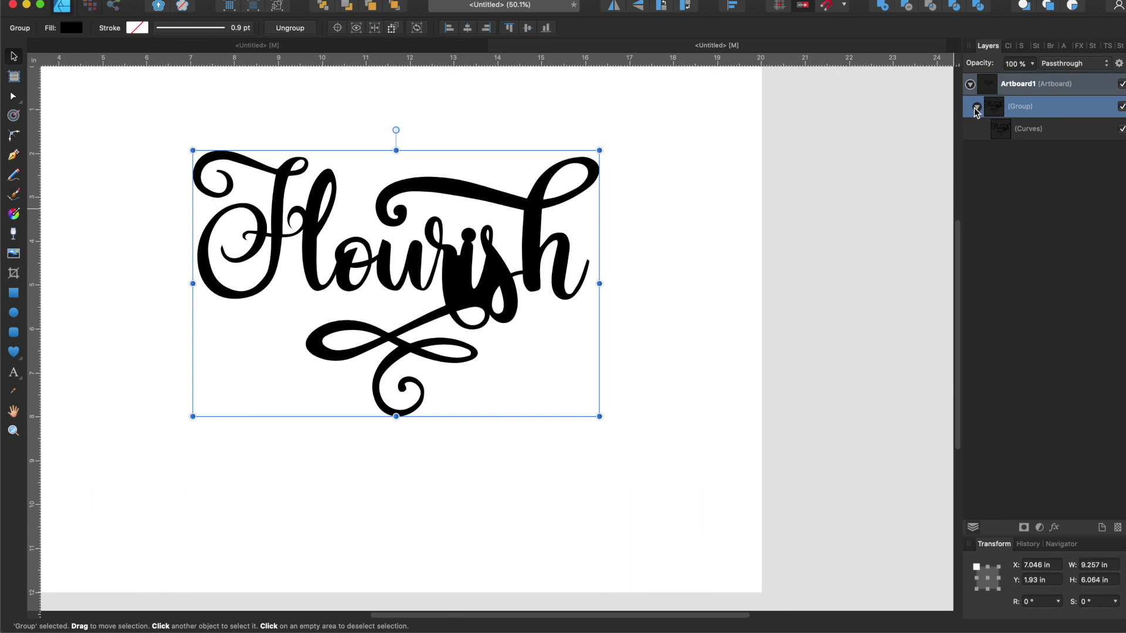
Undo back to the black lettering with its red 0.9 pt outline.
key("super+z")
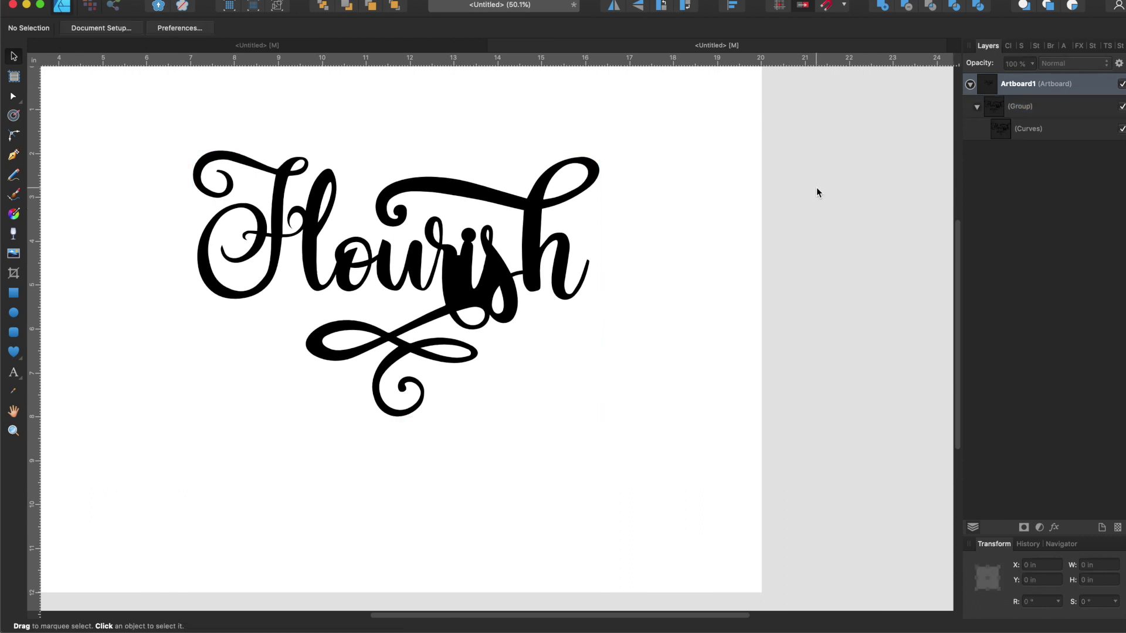
key("super+shift+z")
key("super+z")
key("super+shift+z")
key("super+shift+z")
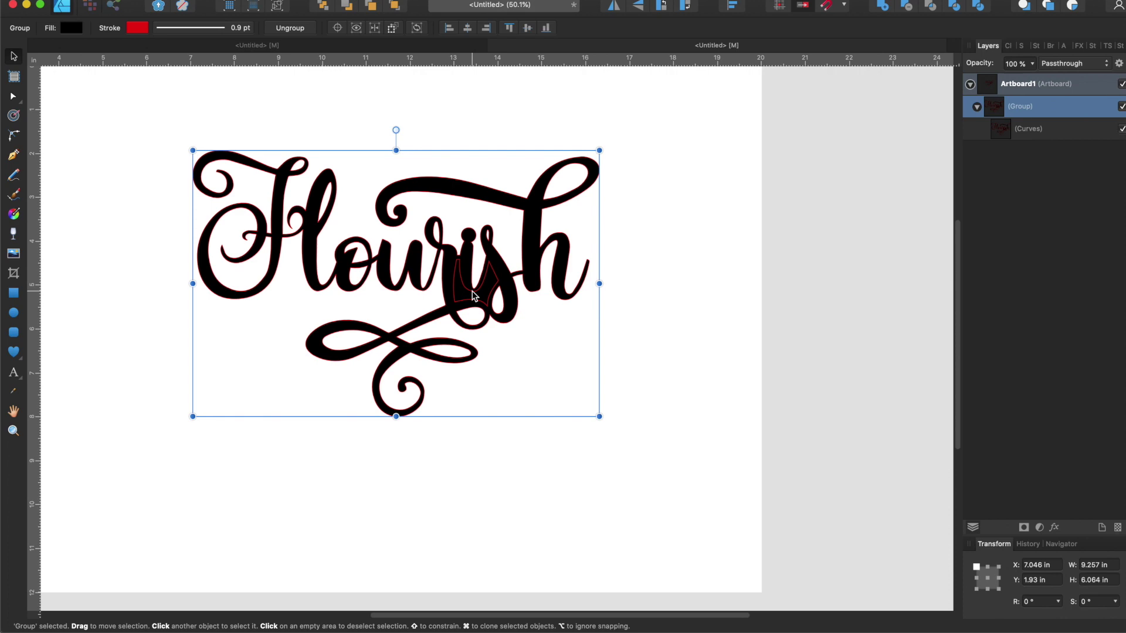
left_click(977, 5)
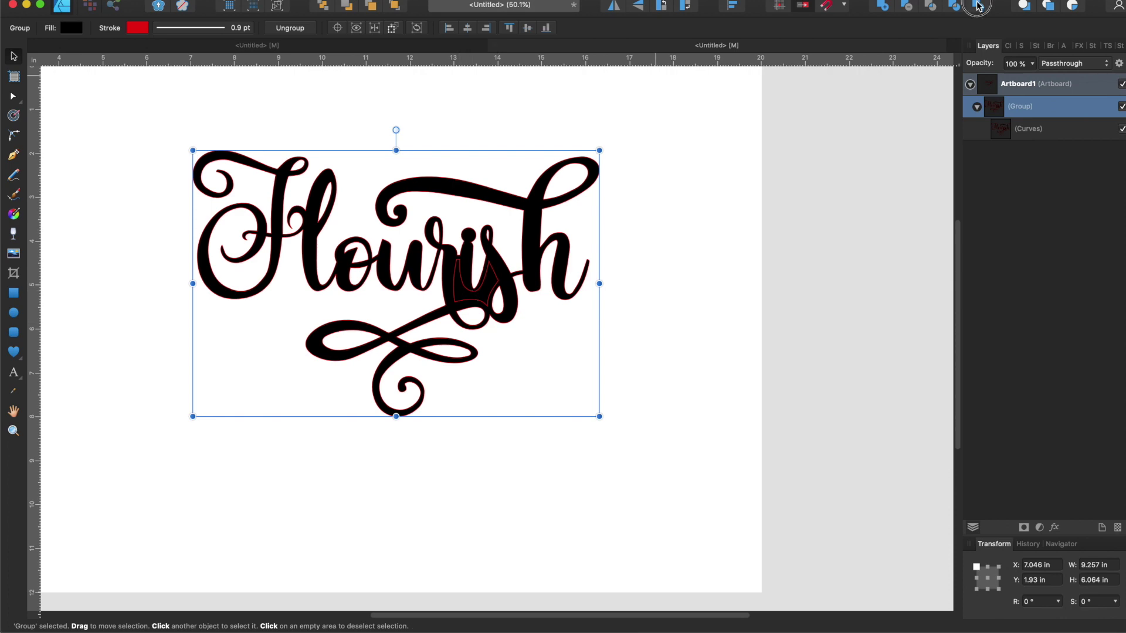
Divide the lettering into 15 pieces, inspect several, then select all and combine them with Subtract.
left_click(1013, 130)
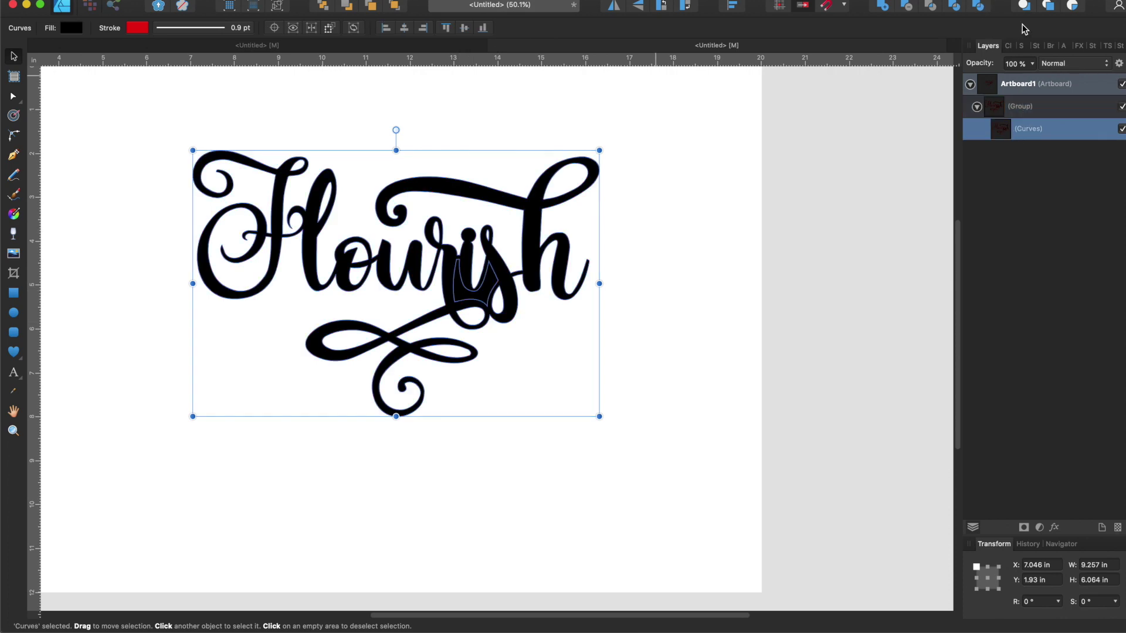
left_click(978, 7)
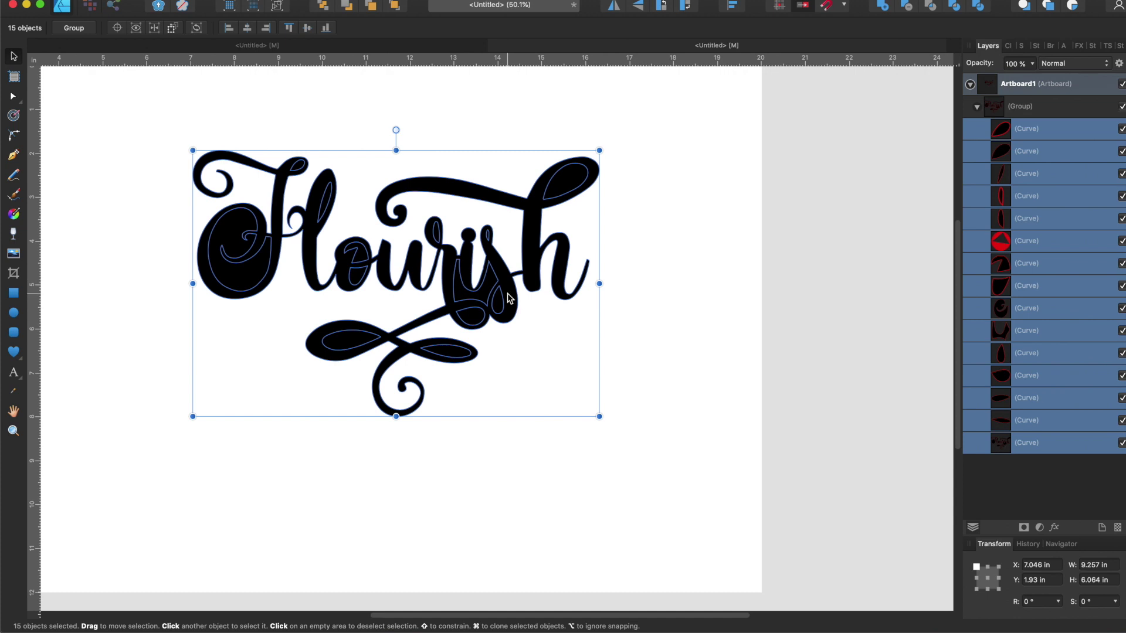
left_click(1025, 219)
left_click(1024, 203)
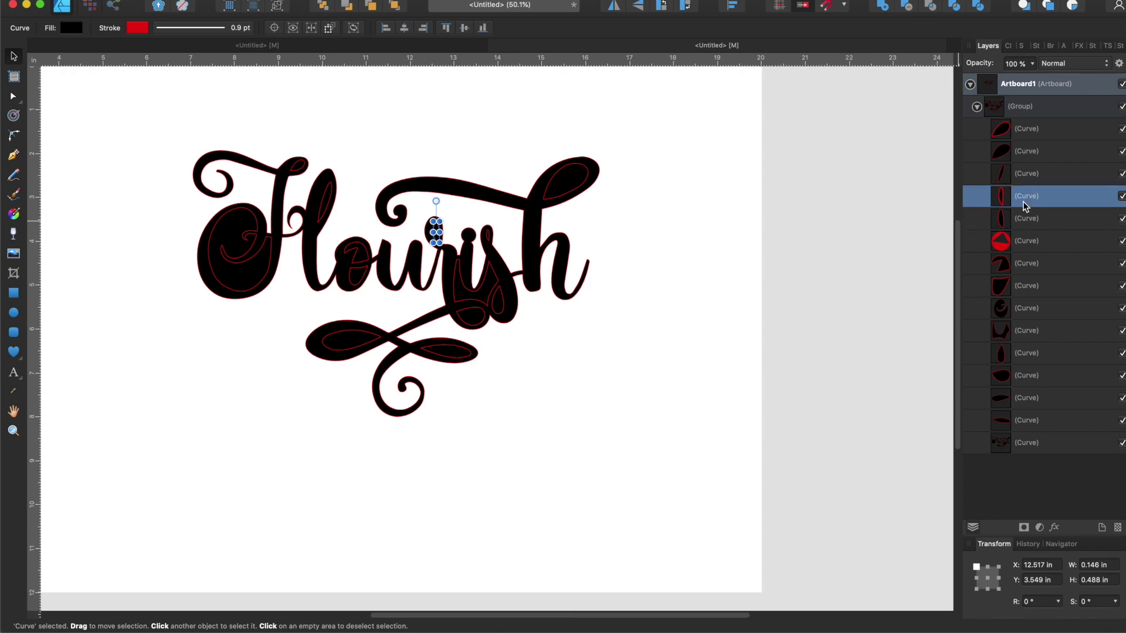
left_click(1026, 133)
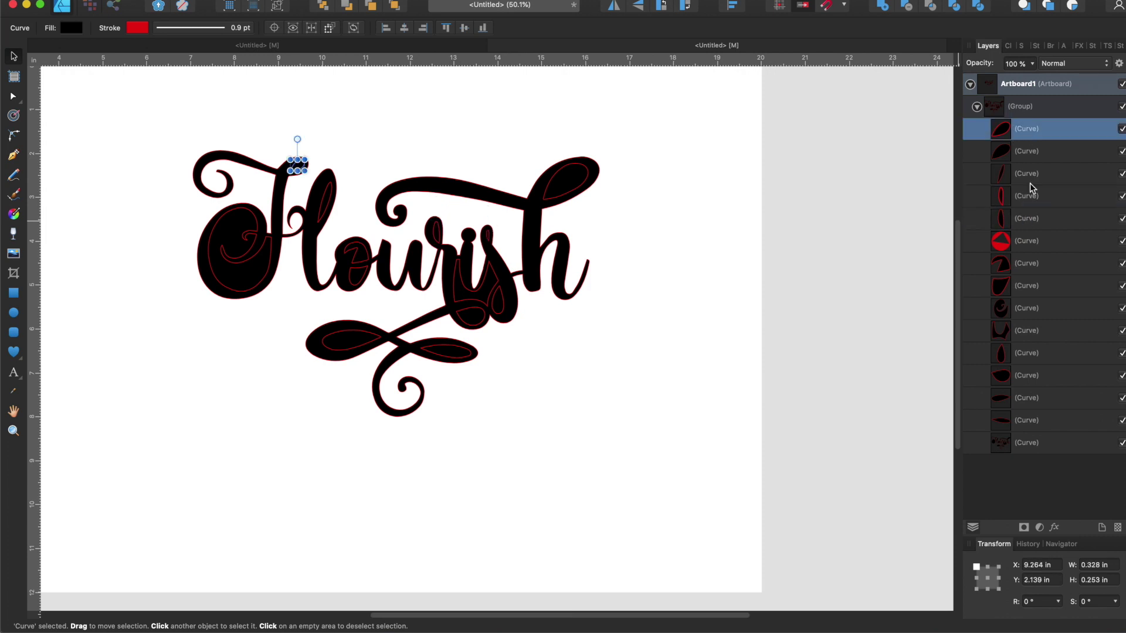
left_click(1030, 383)
left_click(1028, 441)
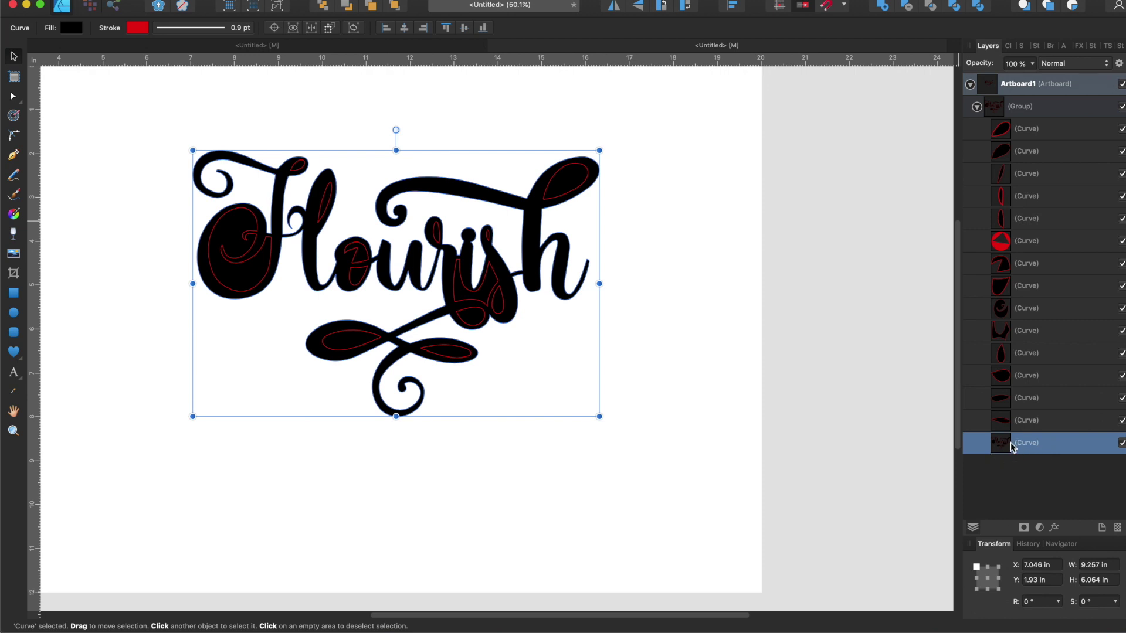
left_click(1011, 129, "shift")
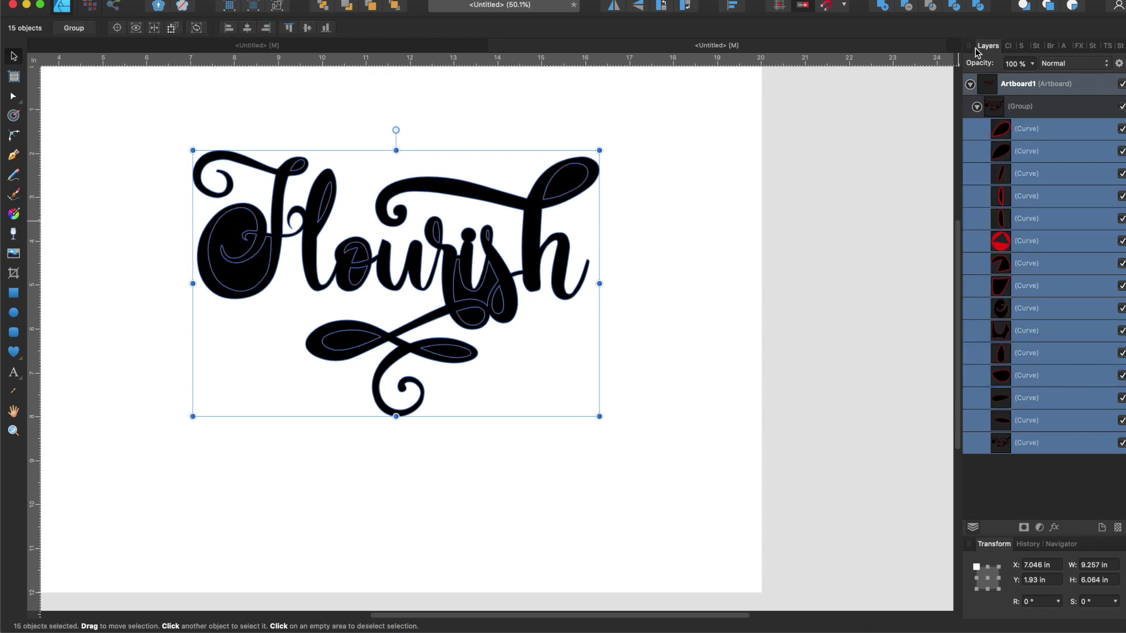
left_click(908, 7)
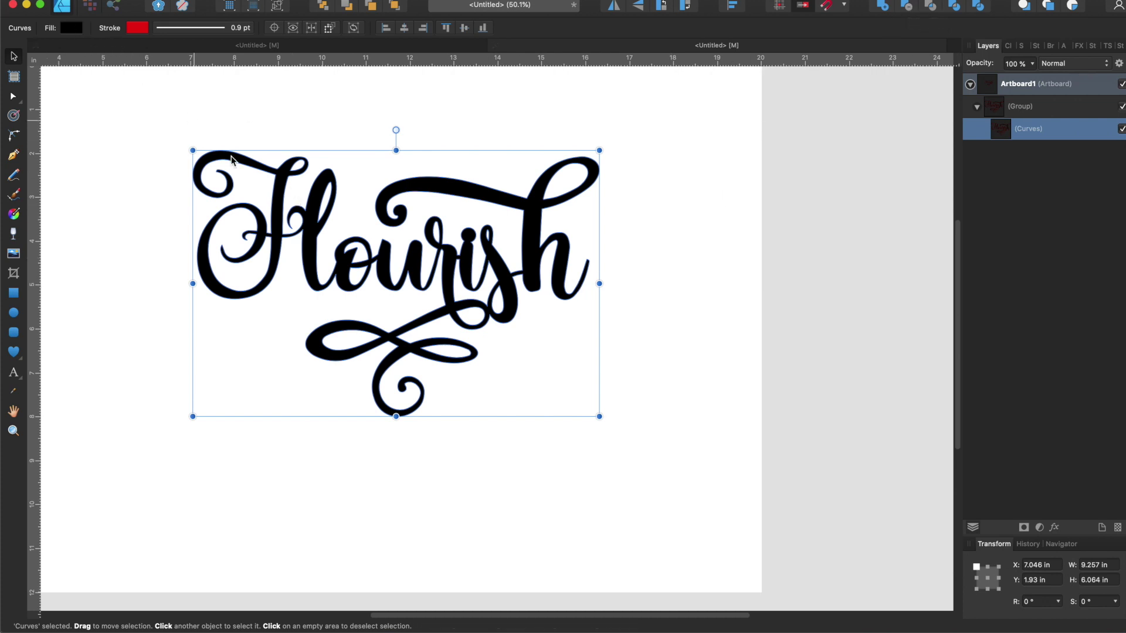
Set the Flourish lettering's stroke to None so it shows plain solid black.
left_click(126, 122)
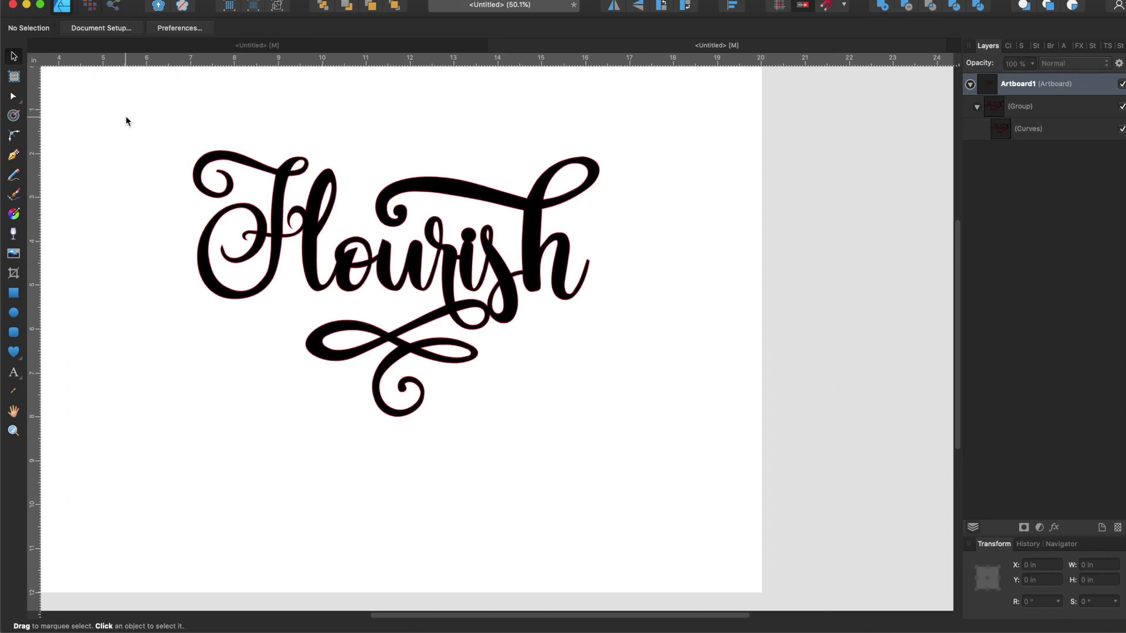
left_click(265, 202)
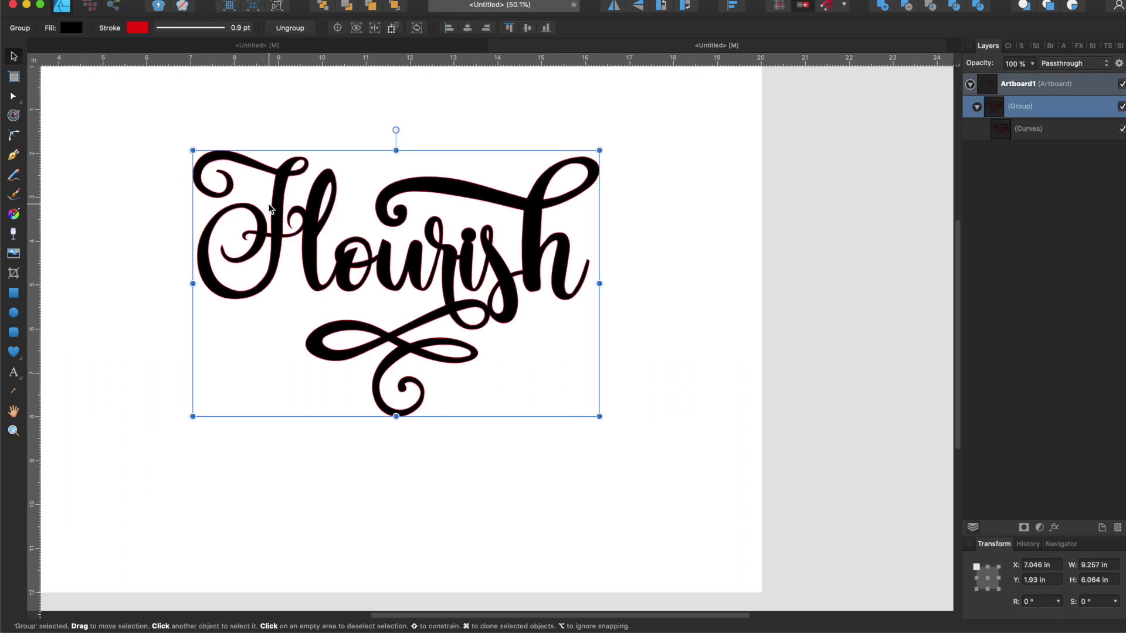
left_click(138, 29)
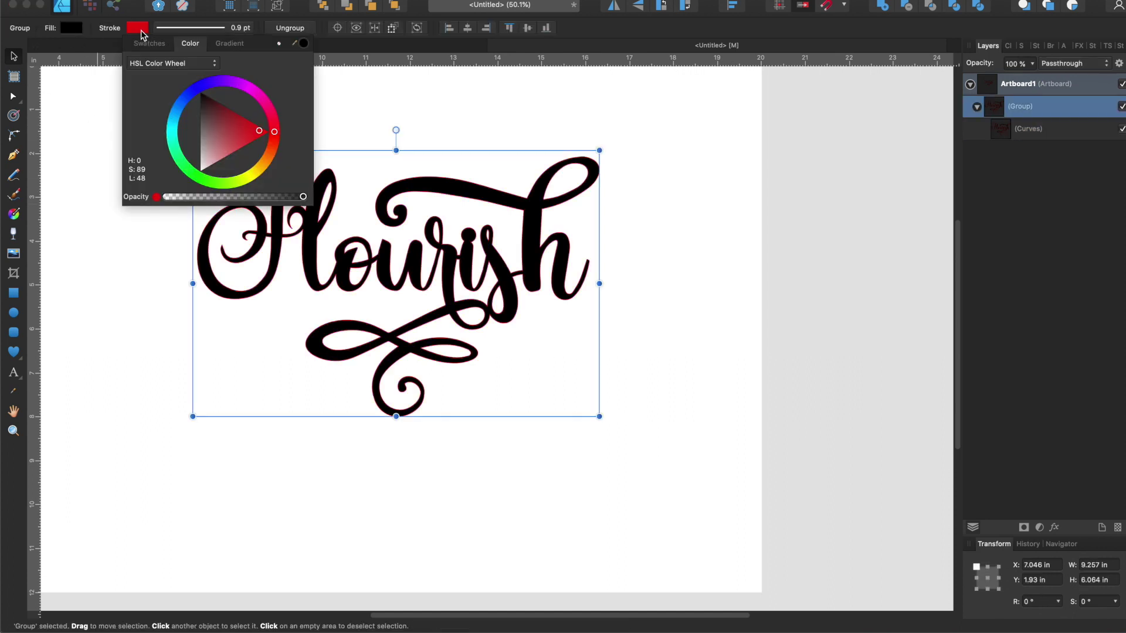
left_click(279, 46)
left_click(708, 193)
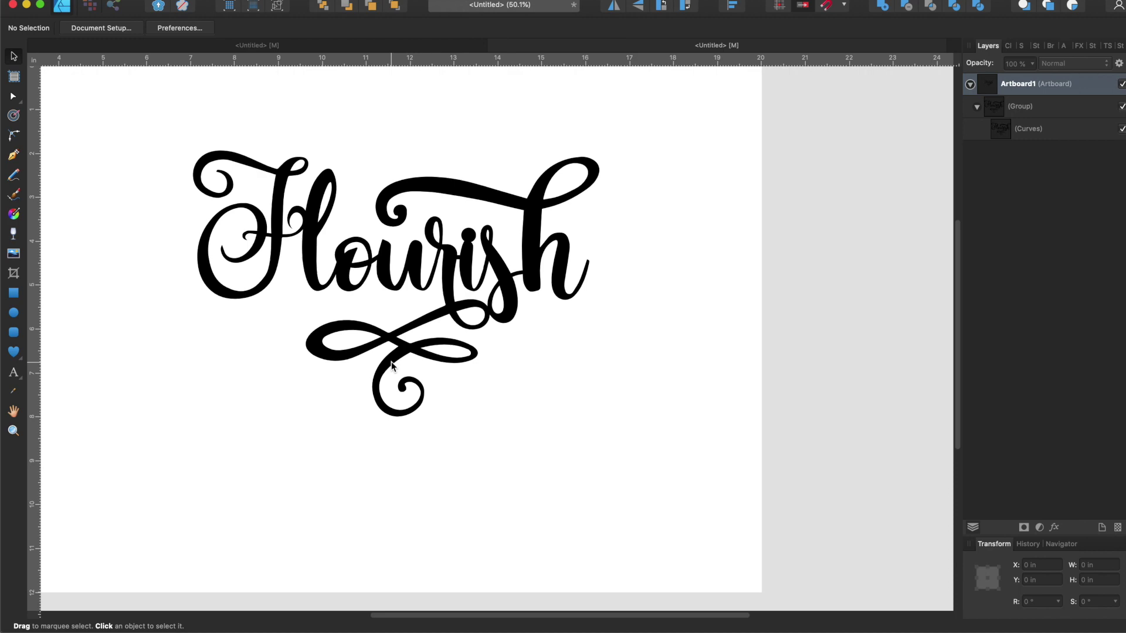
Give the Flourish lettering a red stroke colour.
left_click_drag(391, 365, 410, 391)
left_click(135, 29)
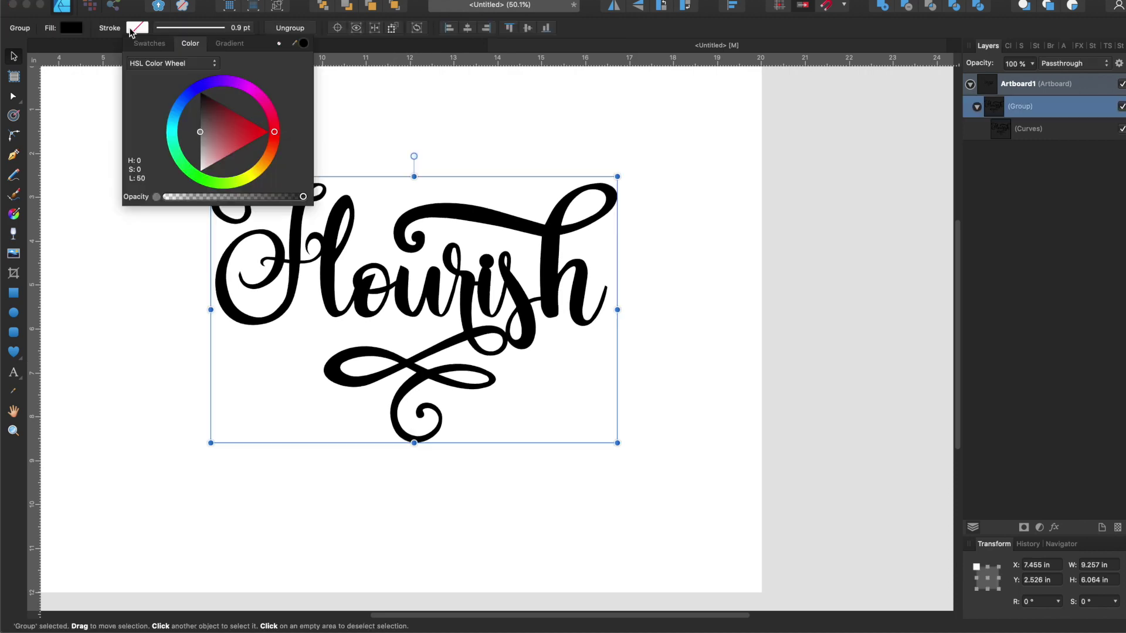
left_click(256, 136)
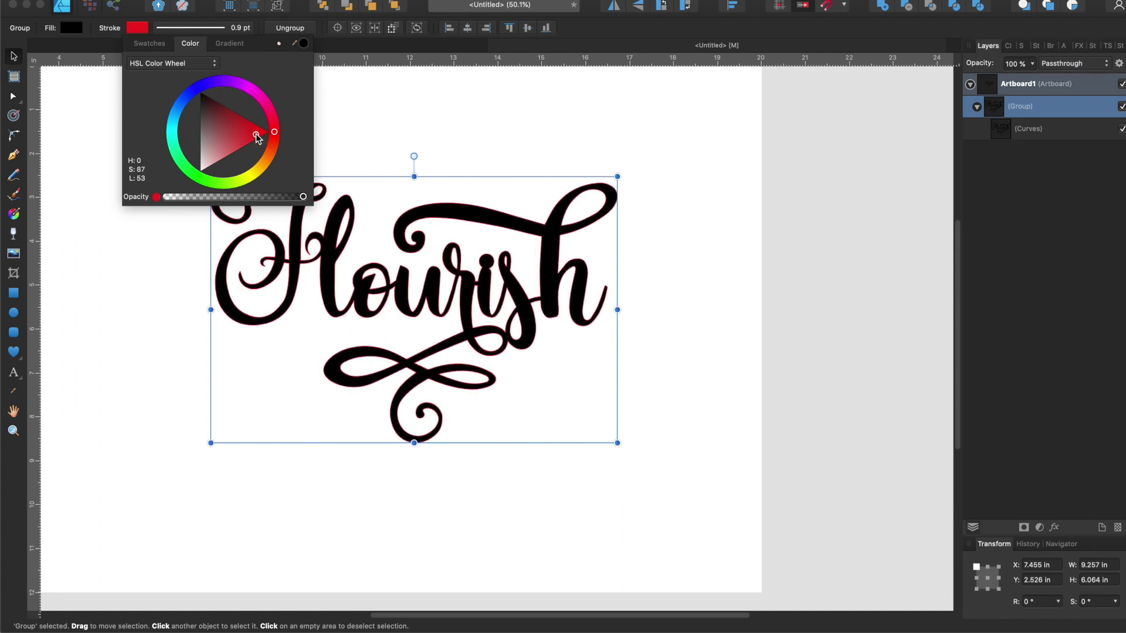
left_click_drag(256, 135, 255, 131)
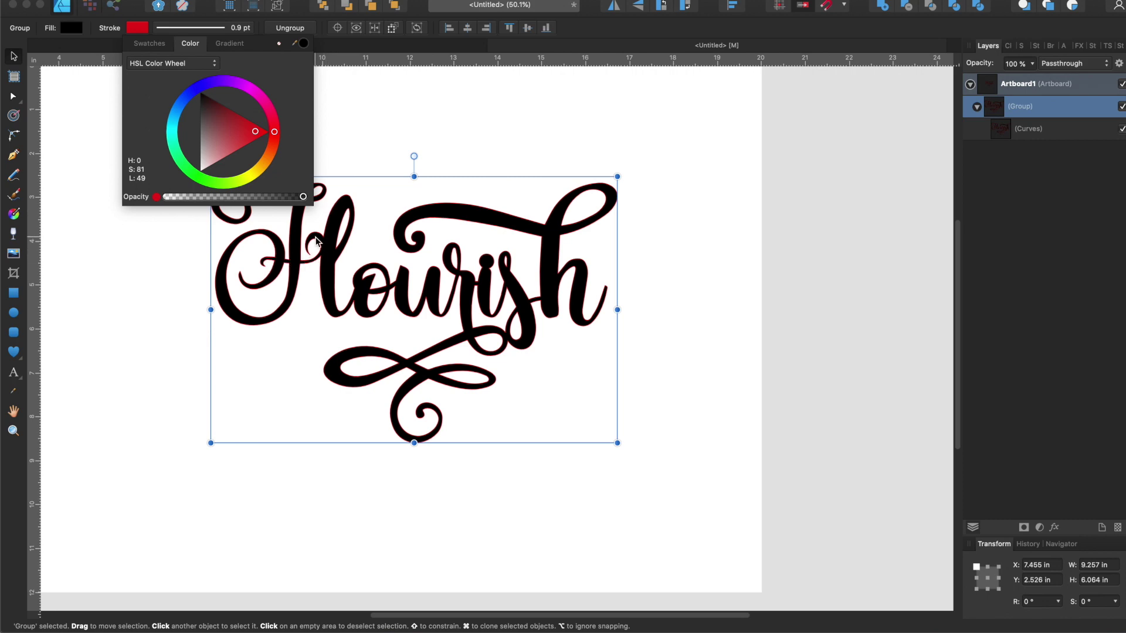
Set the red outline width to 1.5 pt.
left_click(224, 27)
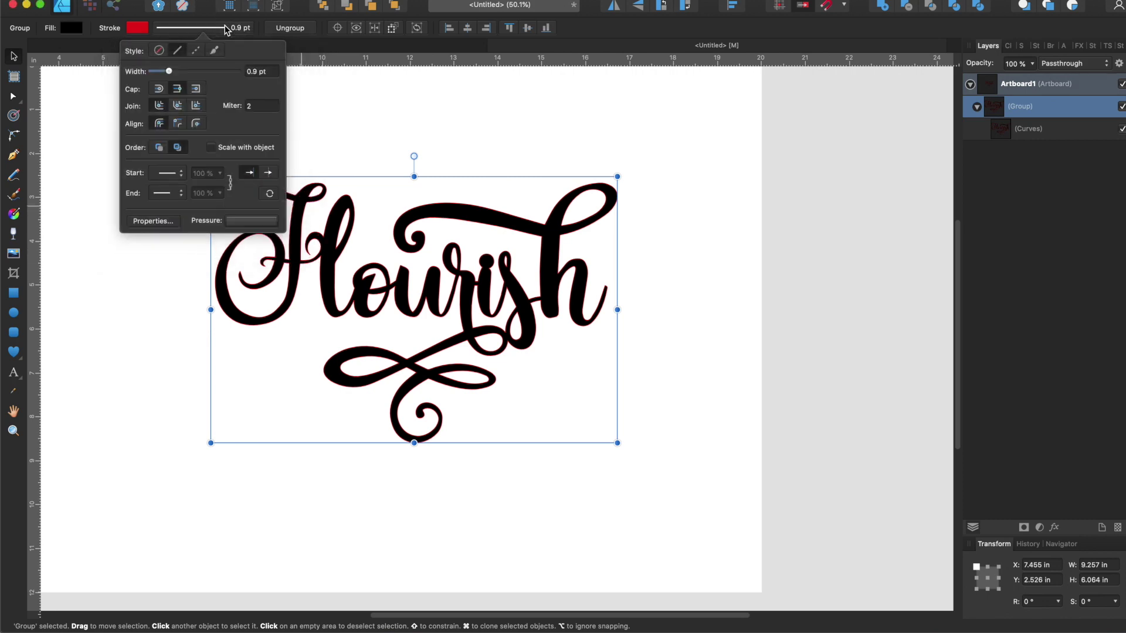
left_click_drag(168, 68, 175, 72)
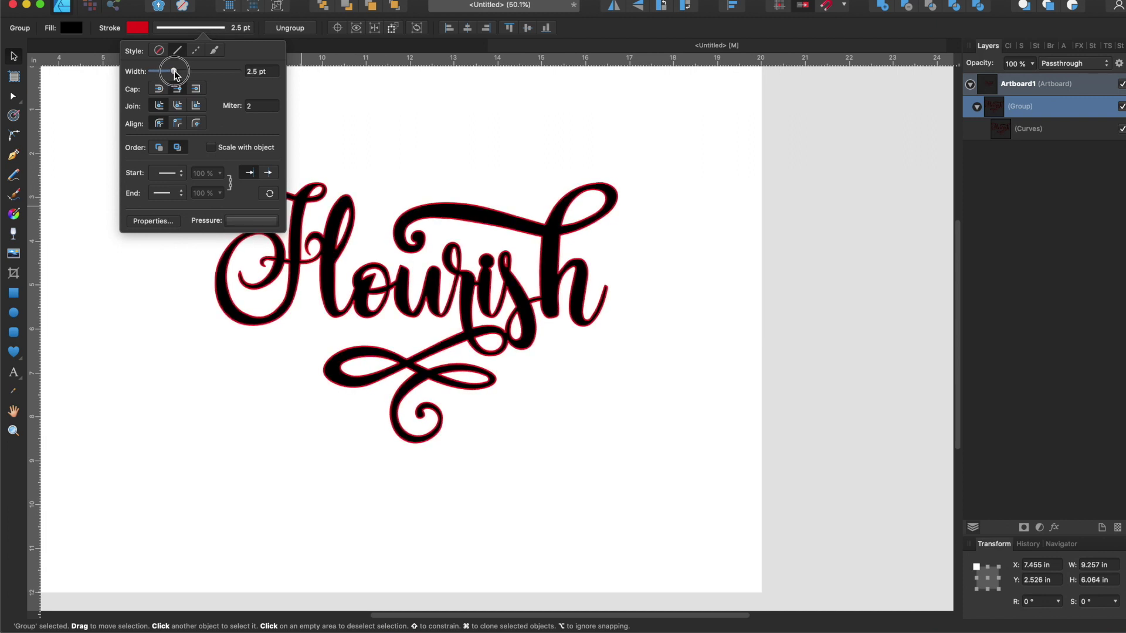
left_click_drag(175, 73, 173, 73)
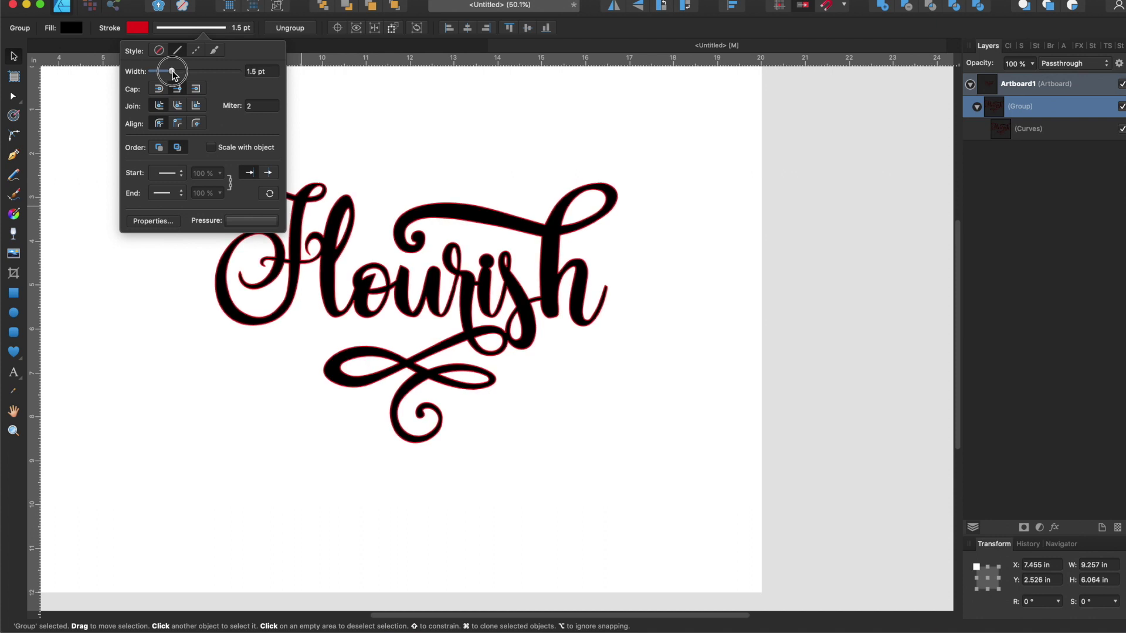
left_click_drag(171, 71, 171, 70)
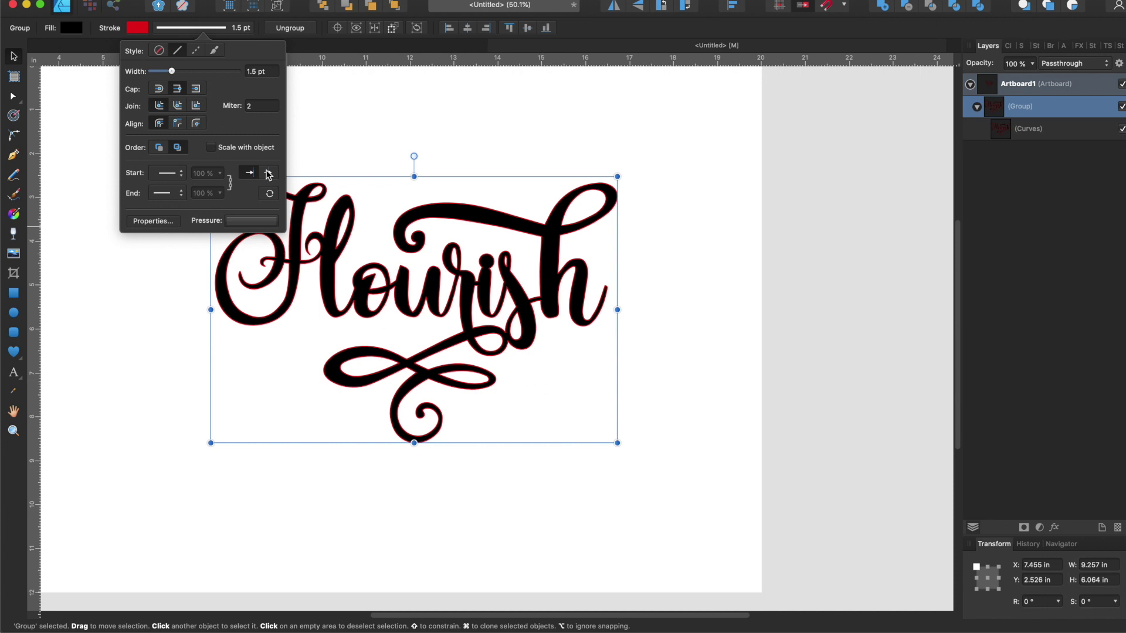
left_click_drag(174, 75, 176, 75)
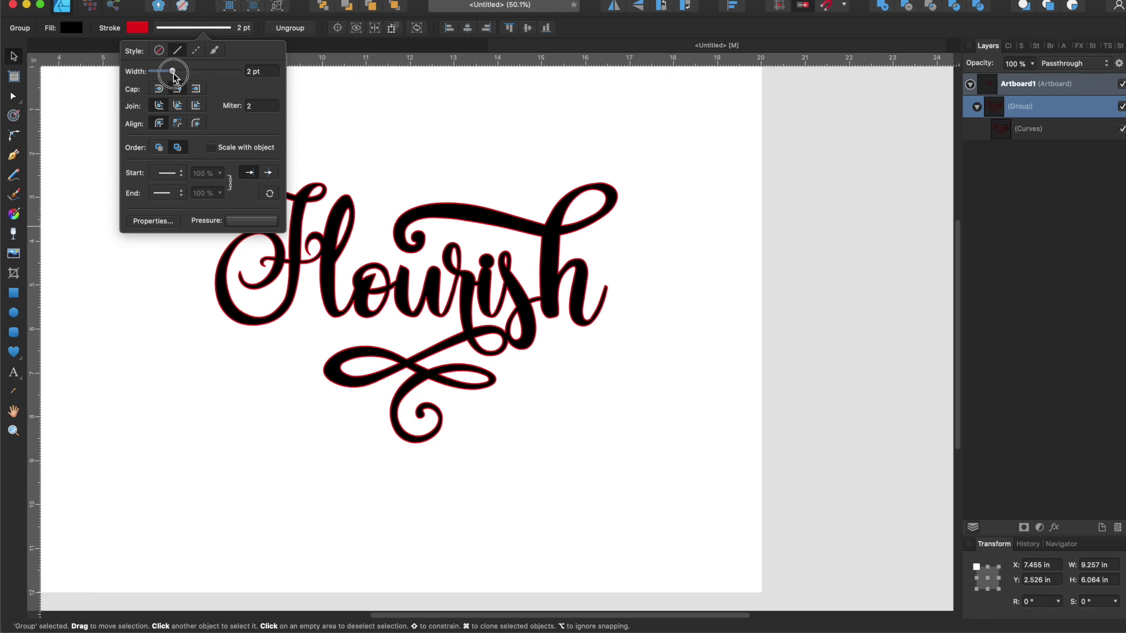
left_click_drag(174, 76, 173, 75)
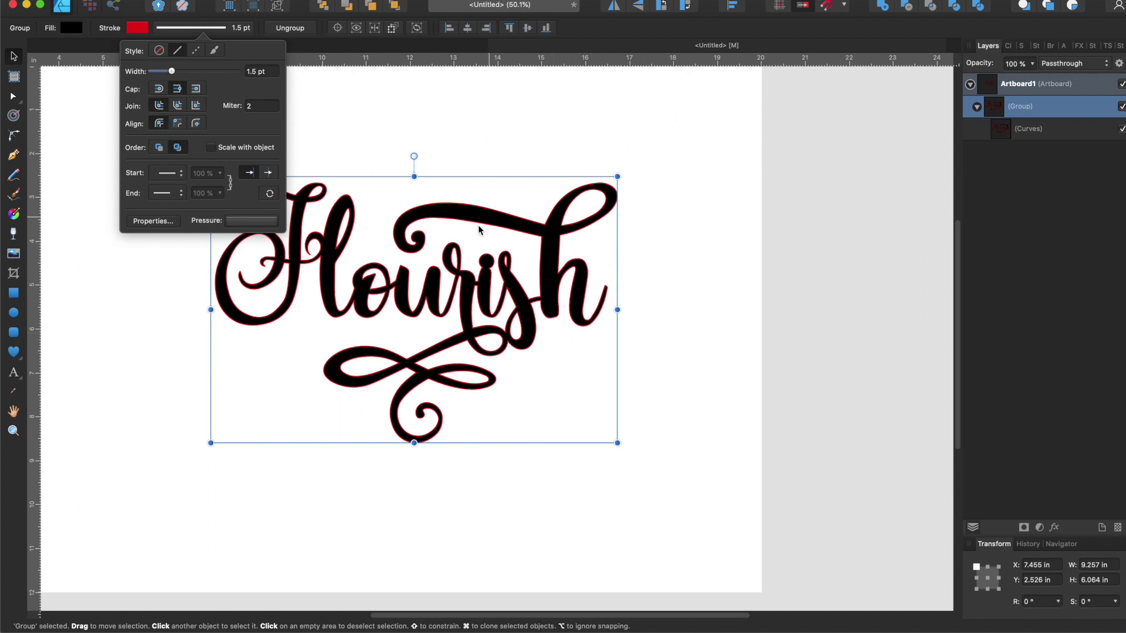
left_click(360, 147)
Try Layer > Expand Stroke on the Flourish group, then select its curves layer.
left_click(409, 273)
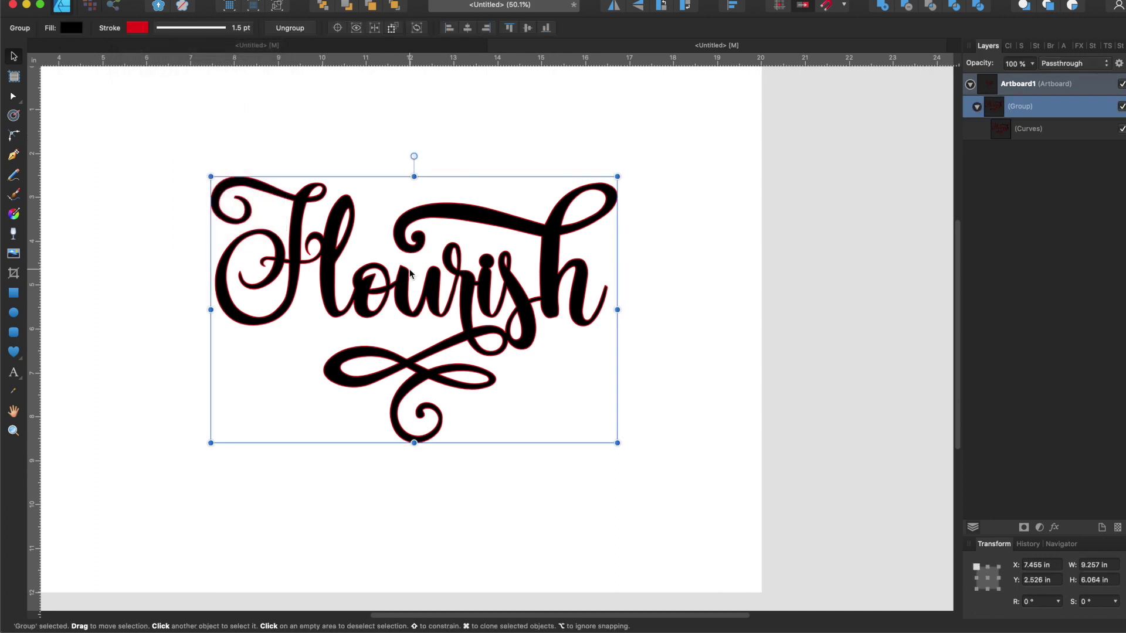
left_click(195, 1)
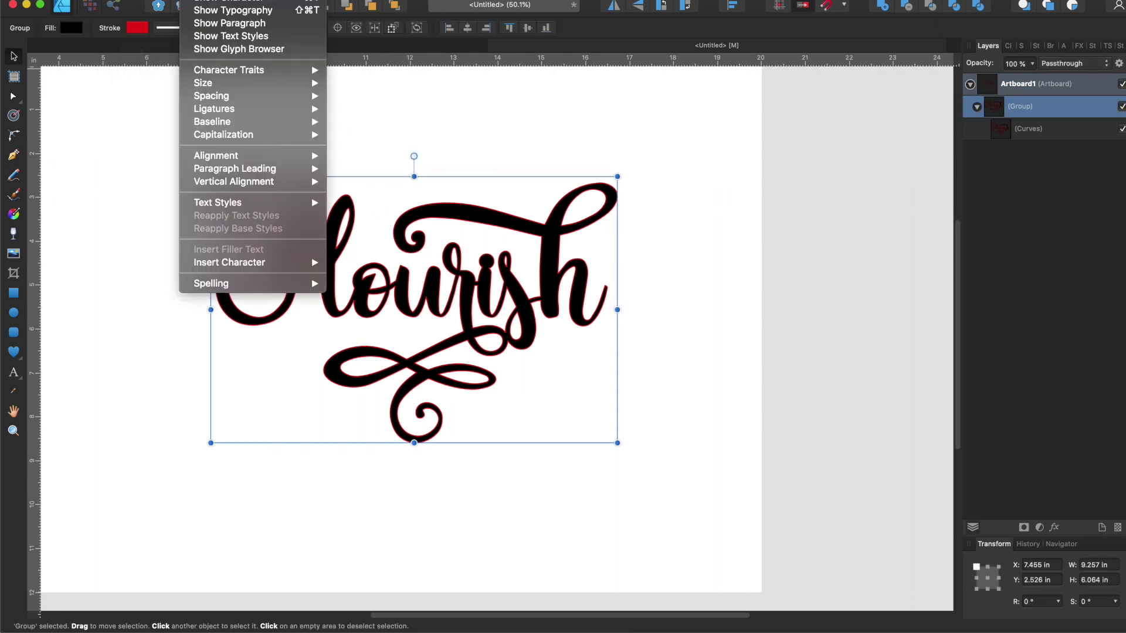
mouse_move(226, 0)
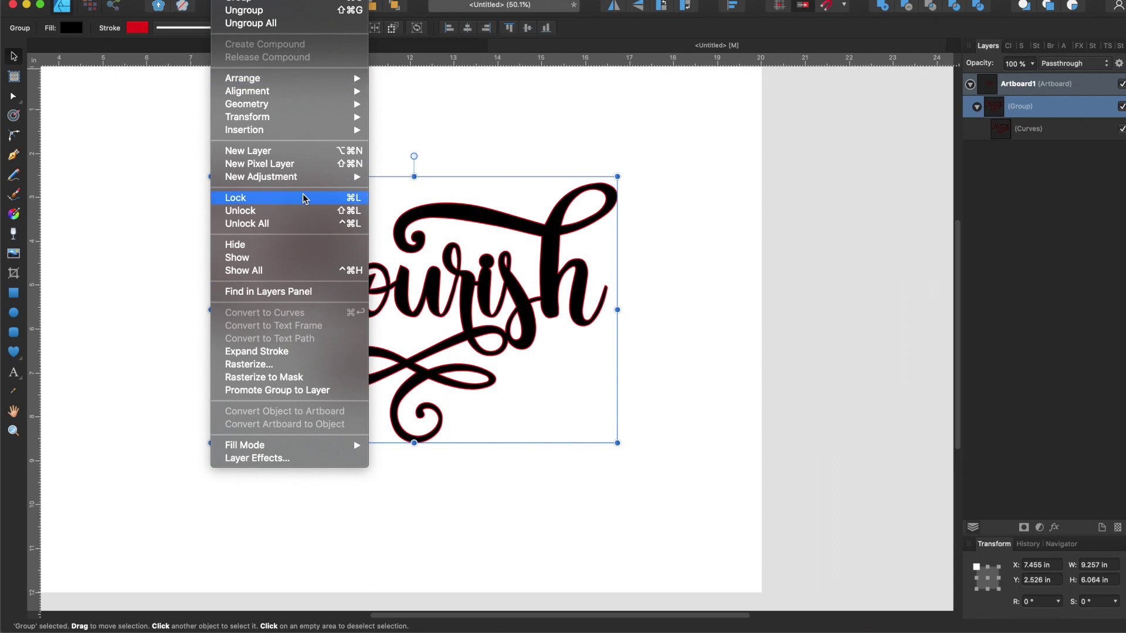
left_click(296, 353)
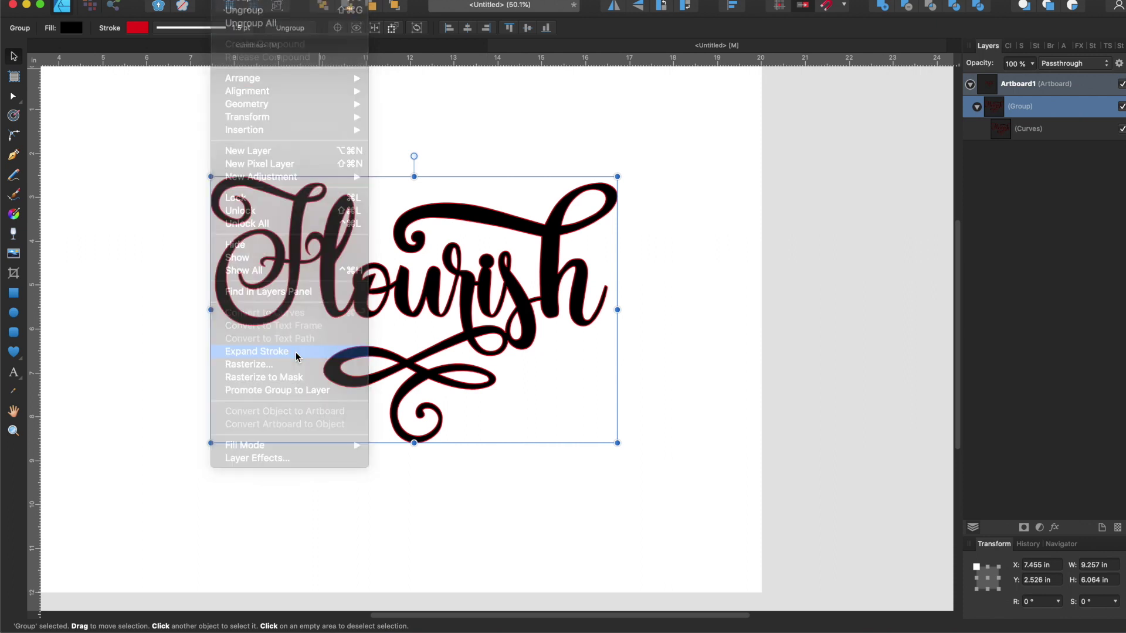
left_click(383, 339)
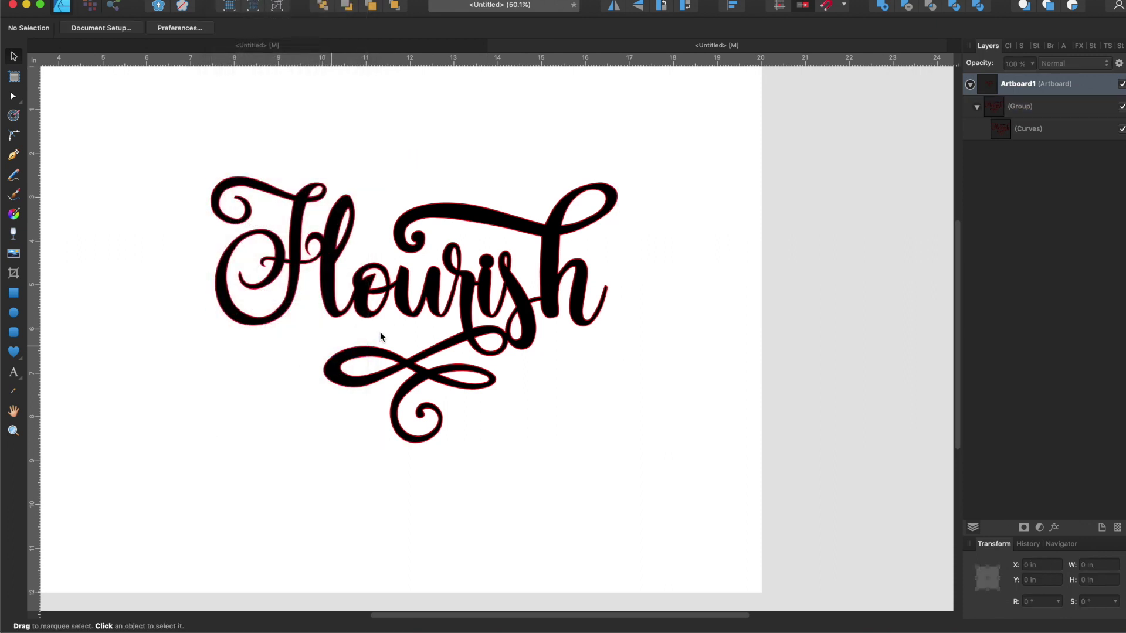
left_click(1042, 126)
left_click(977, 106)
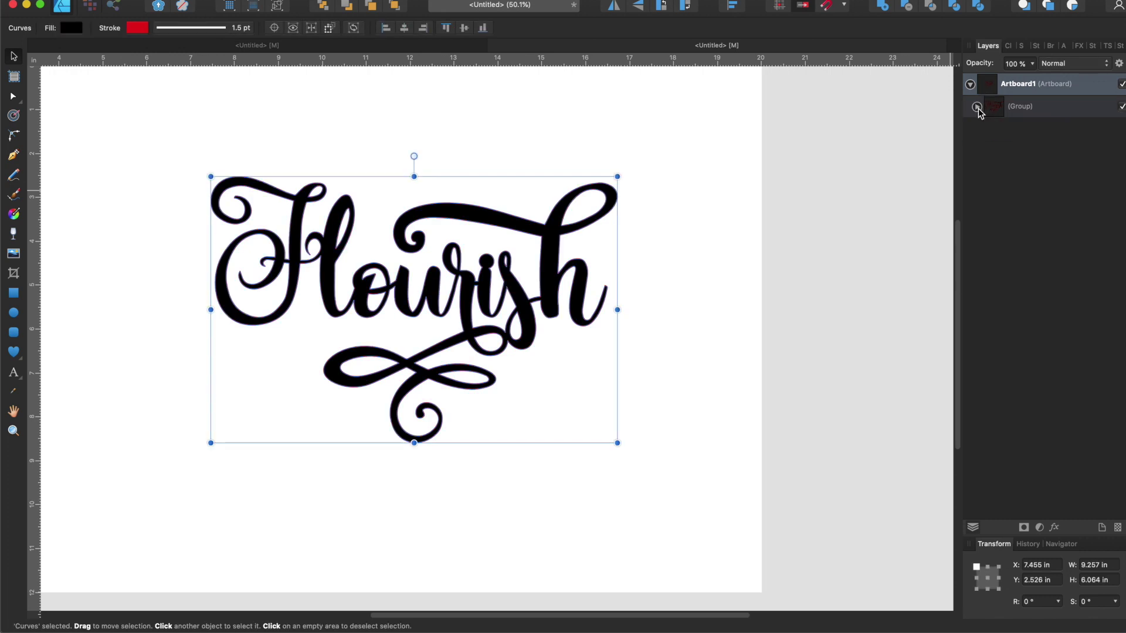
left_click(976, 106)
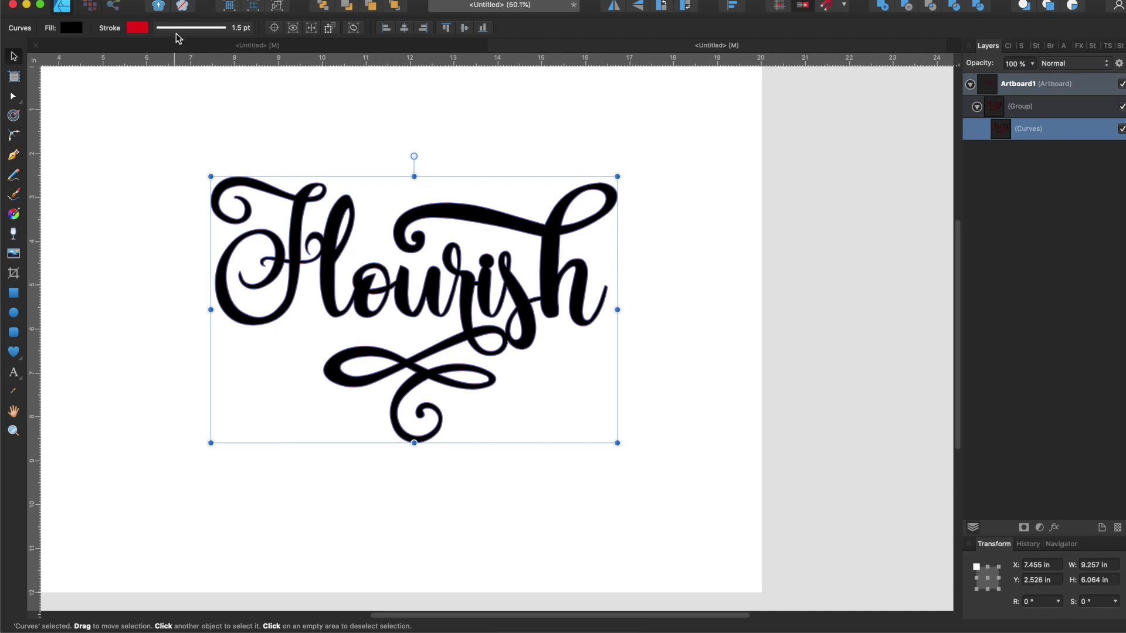
Expand the red outline into its own red-filled shape measuring 9.278 by 6.084 in.
left_click(142, 28)
left_click(223, 0)
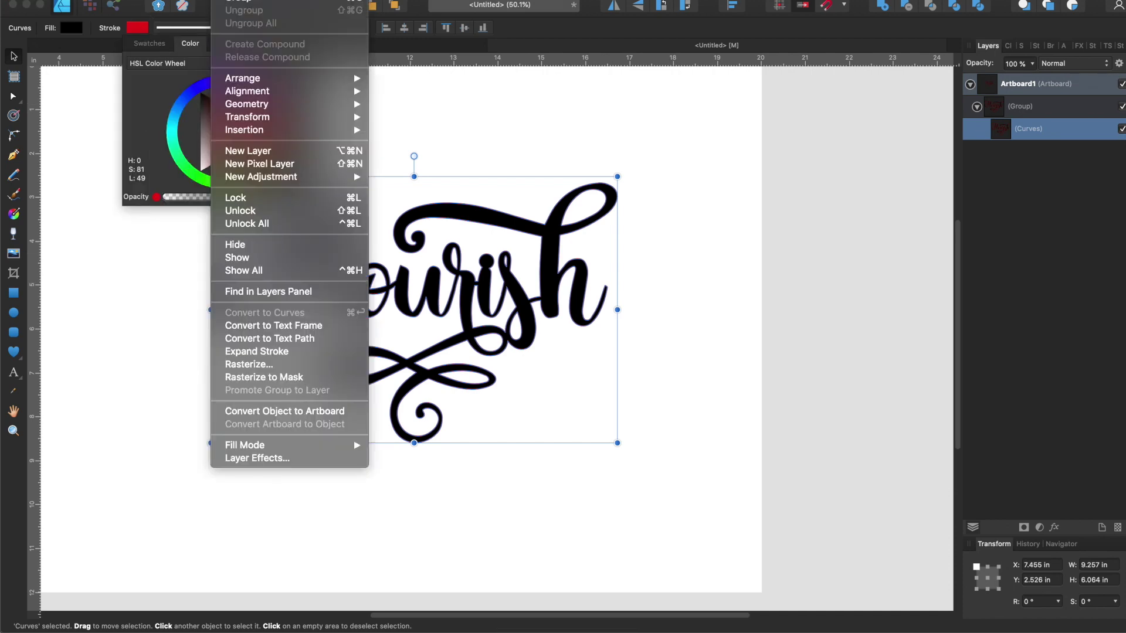
left_click(261, 352)
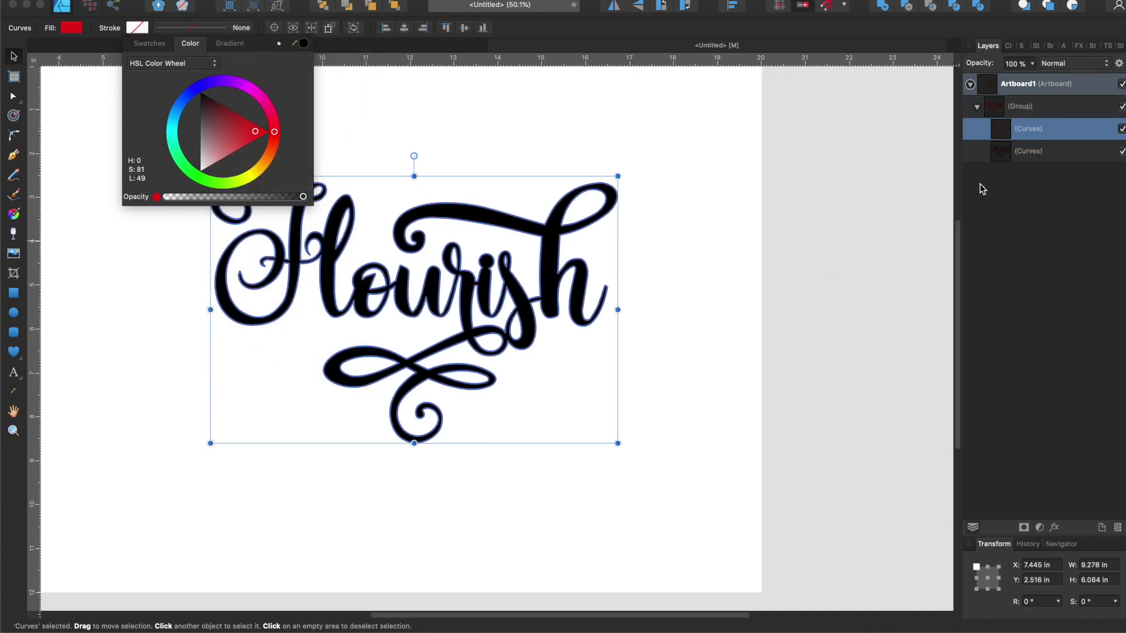
left_click(1010, 140)
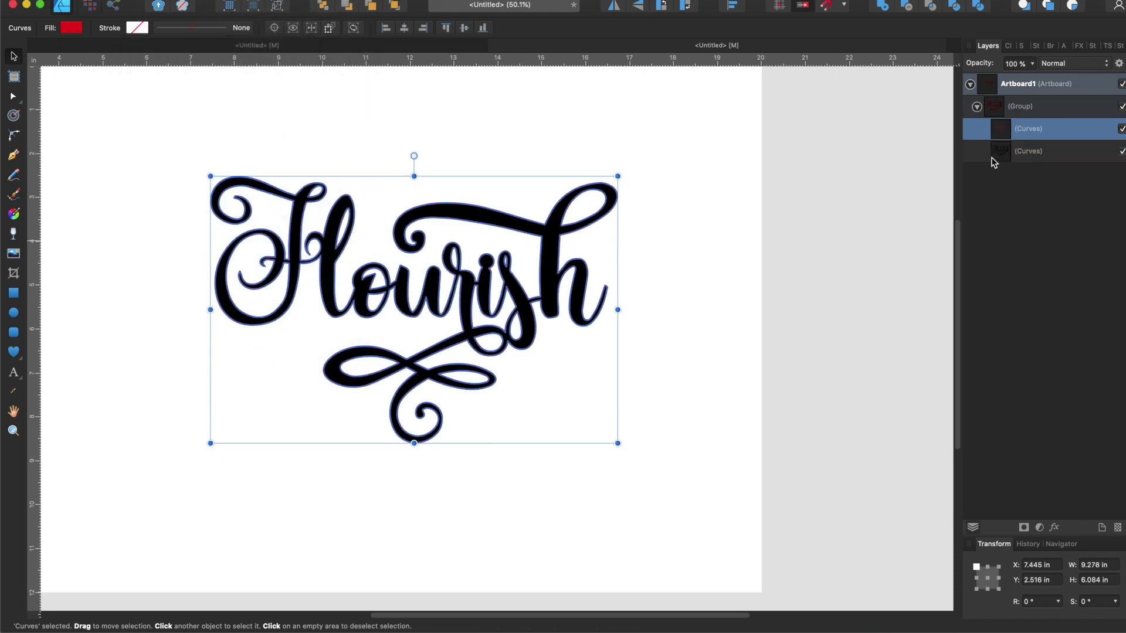
left_click(231, 139)
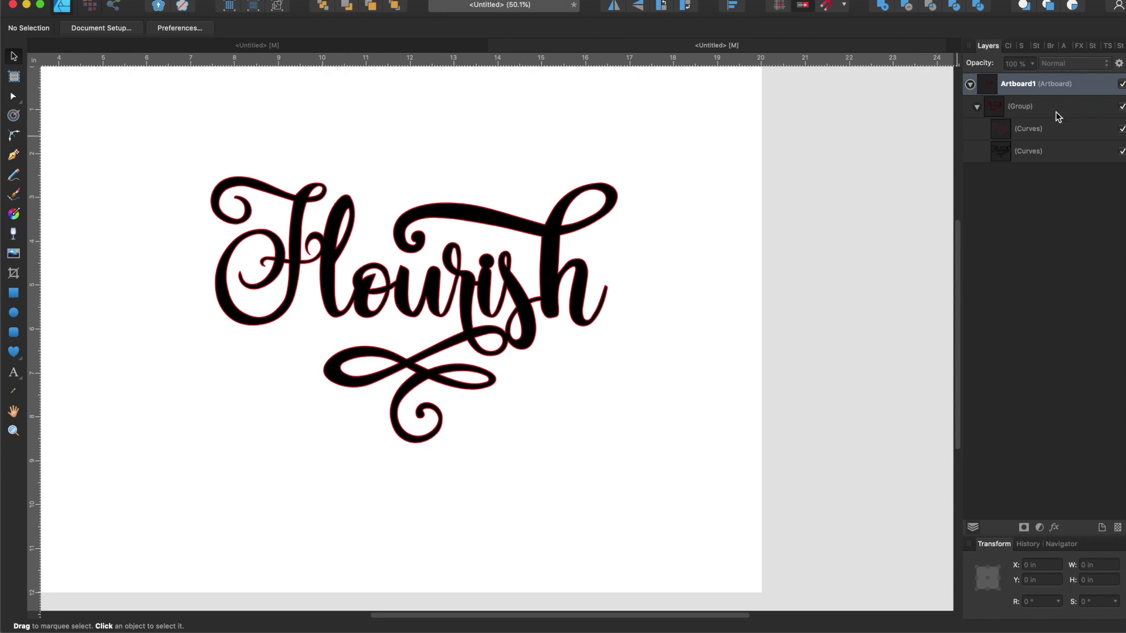
Compare the red outline shape against the black letters by toggling the letter layer's visibility.
left_click(1042, 130)
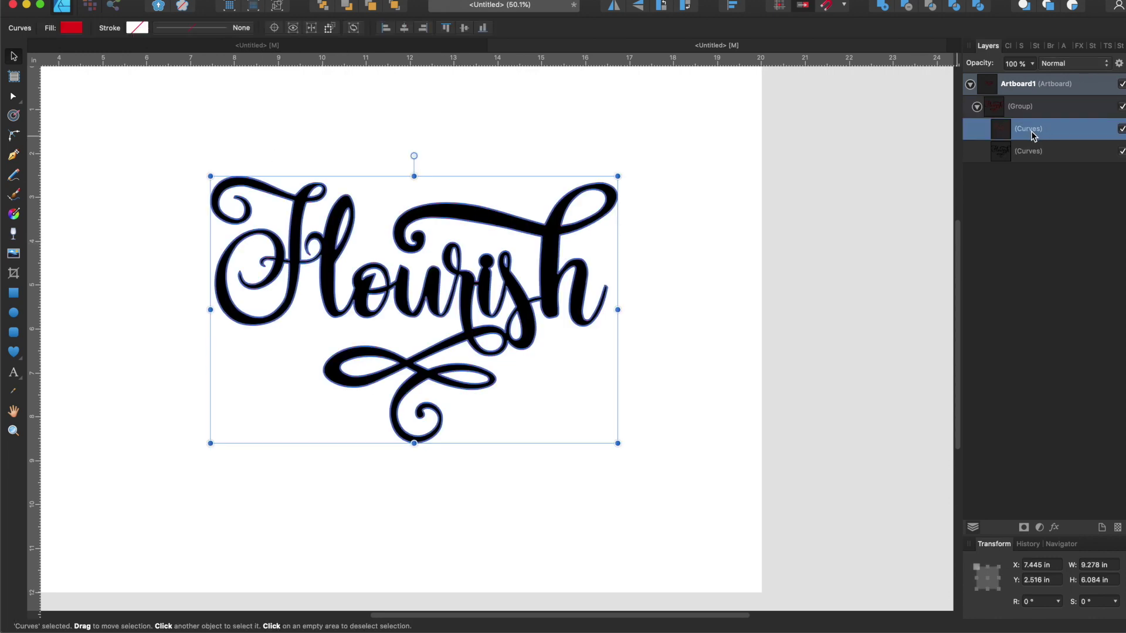
left_click(1122, 151)
left_click(1122, 151)
left_click(1123, 151)
left_click(1123, 151)
Nudge the black lettering right and center it vertically on the outline shape.
left_click(1027, 151)
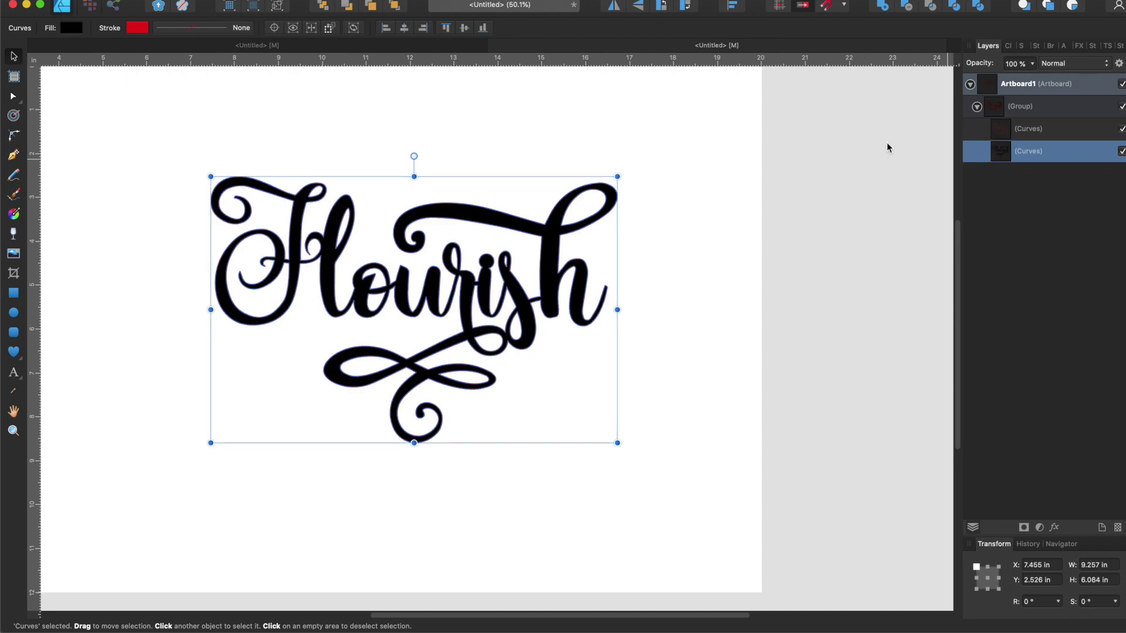
mouse_move(275, 248)
left_mouse_down()
mouse_move(436, 348)
mouse_move(688, 348)
mouse_move(392, 264)
mouse_move(470, 261)
mouse_move(288, 250)
left_mouse_up()
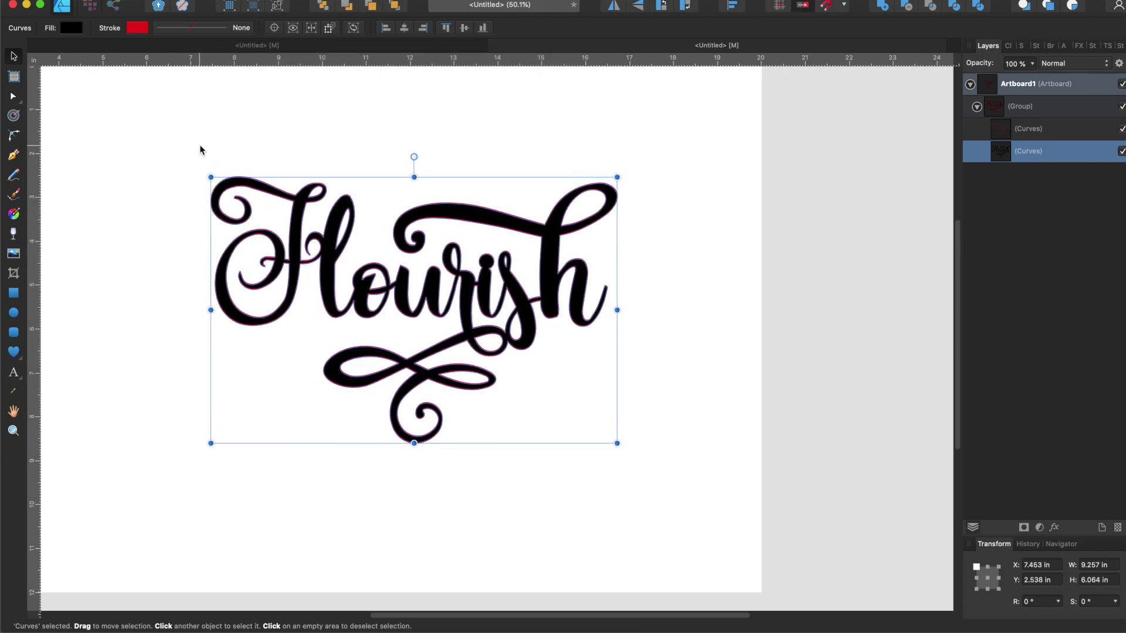
left_click_drag(204, 125, 622, 470)
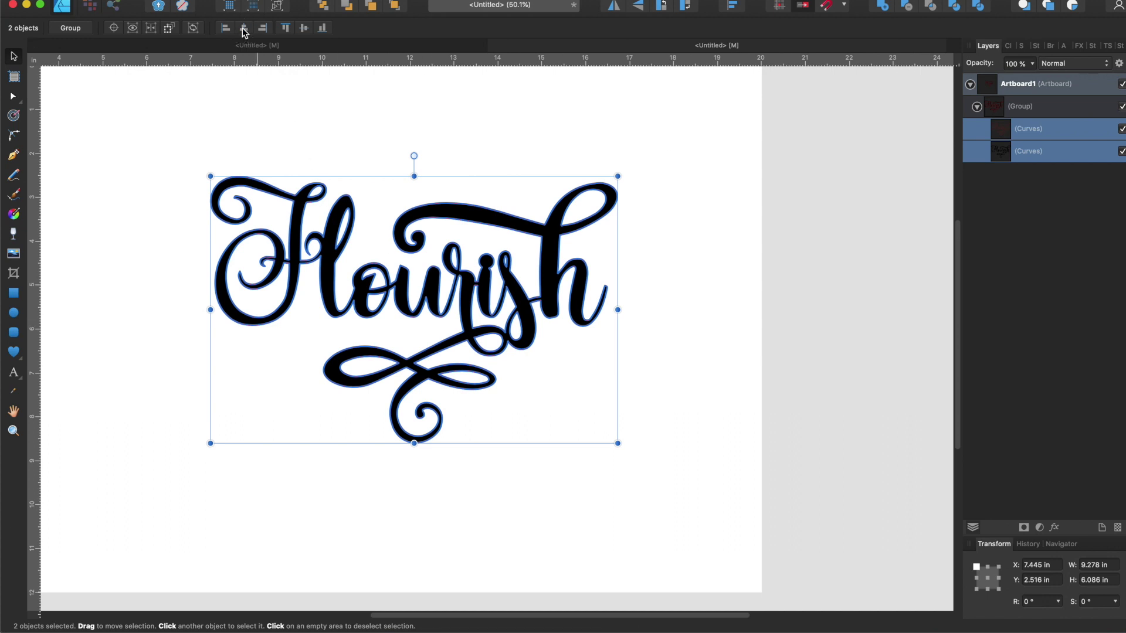
left_click(304, 28)
Combine both Curves layers with Add into one black 9.278 by 6.084 in shape.
left_click(770, 233)
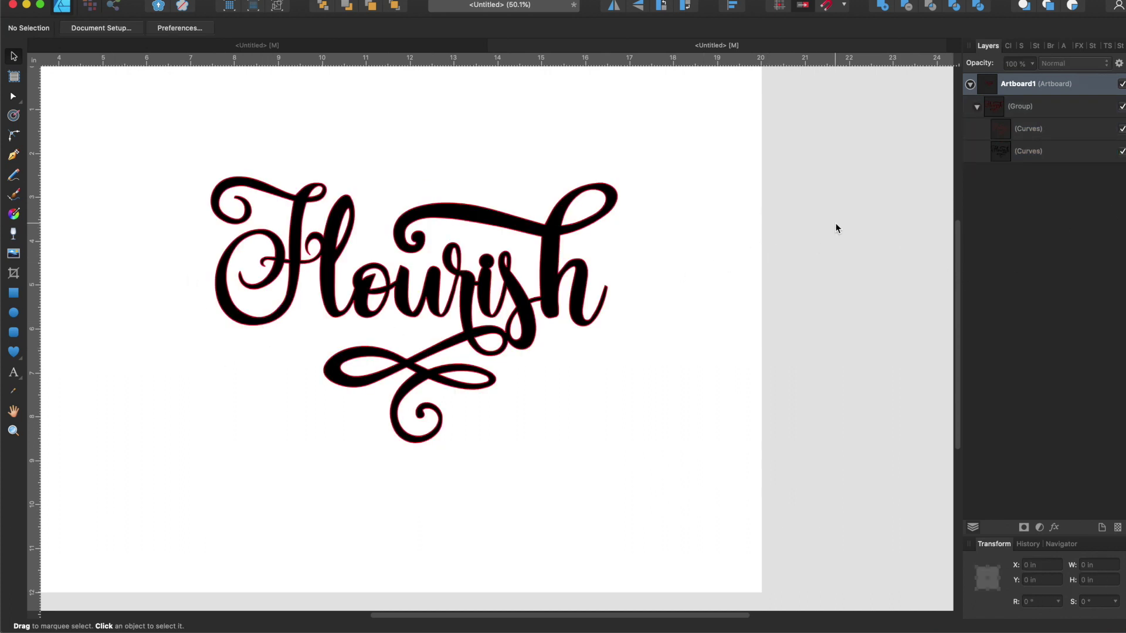
left_click(1011, 132)
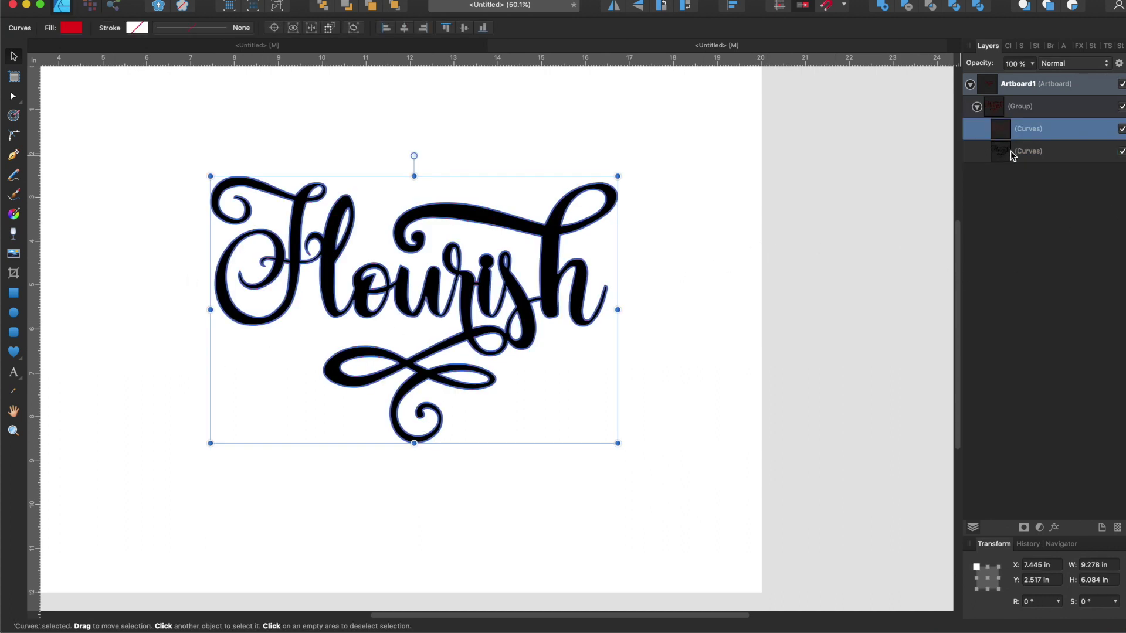
left_click(1011, 154, "shift")
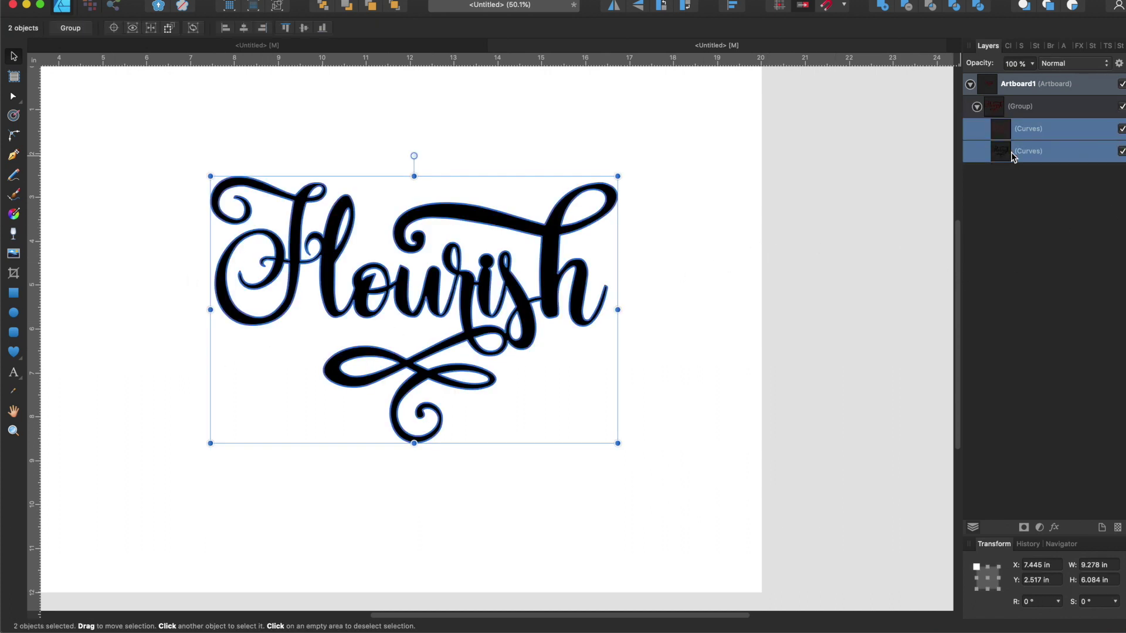
left_click(882, 6)
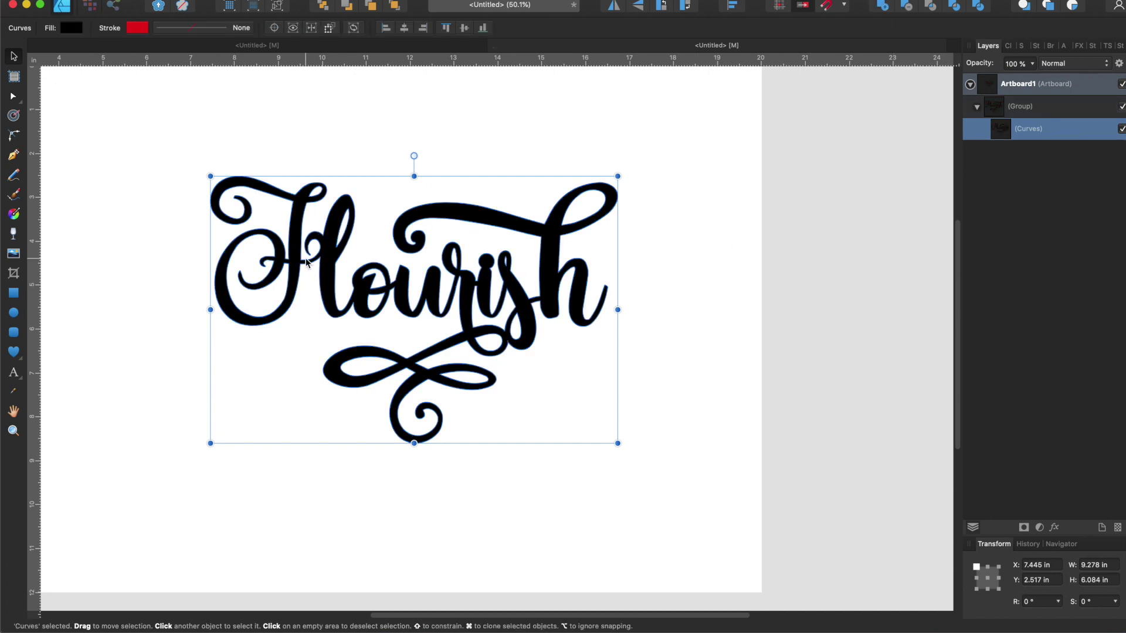
left_click(628, 277)
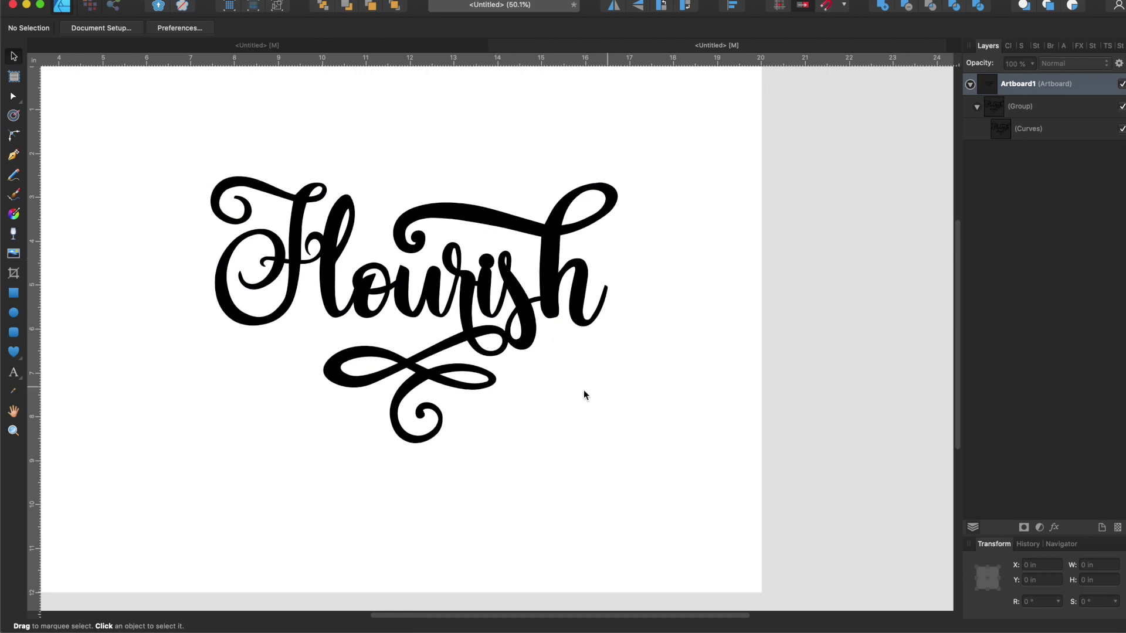
left_click(511, 296)
mouse_move(510, 296)
left_mouse_down()
mouse_move(511, 342)
mouse_move(514, 281)
left_mouse_up()
left_click_drag(623, 429, 718, 491)
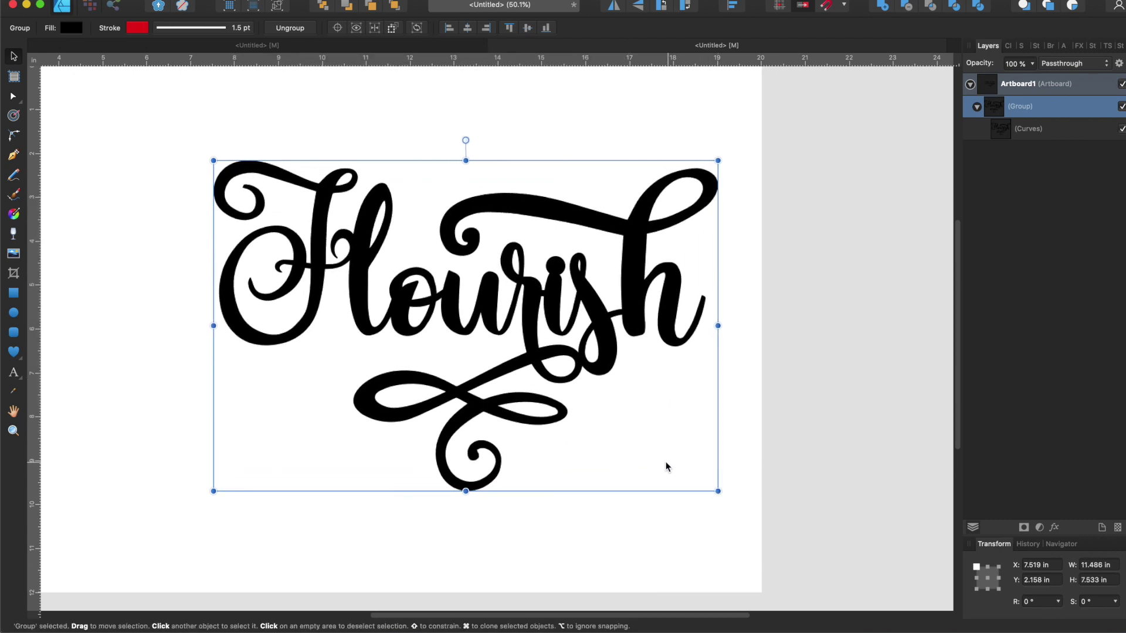
left_click_drag(591, 361, 549, 375)
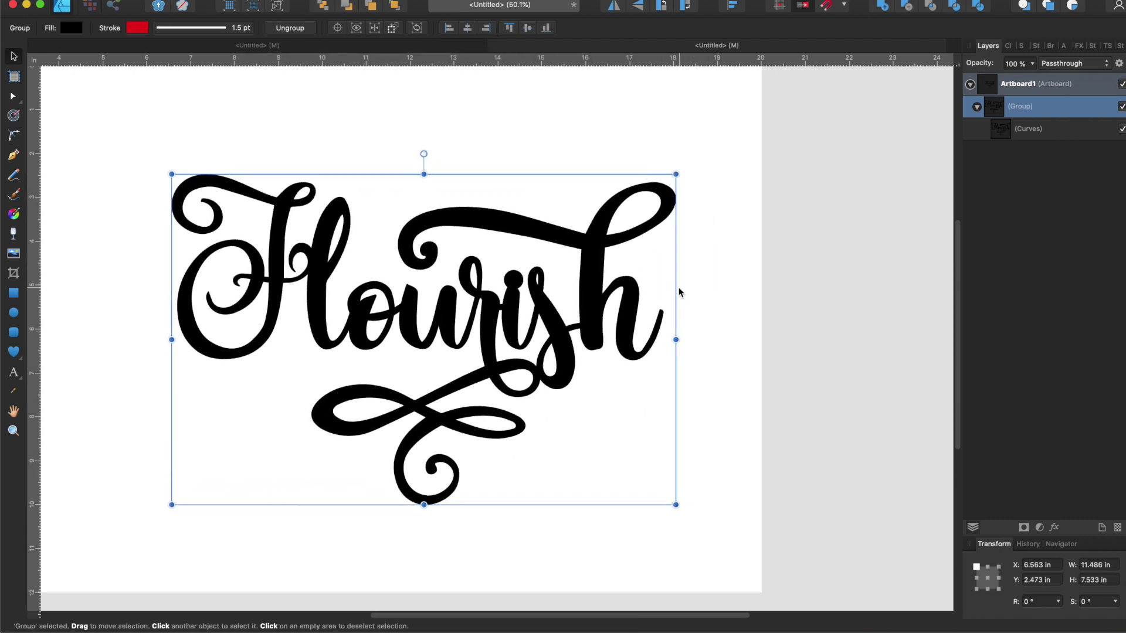
left_click_drag(557, 335, 532, 332)
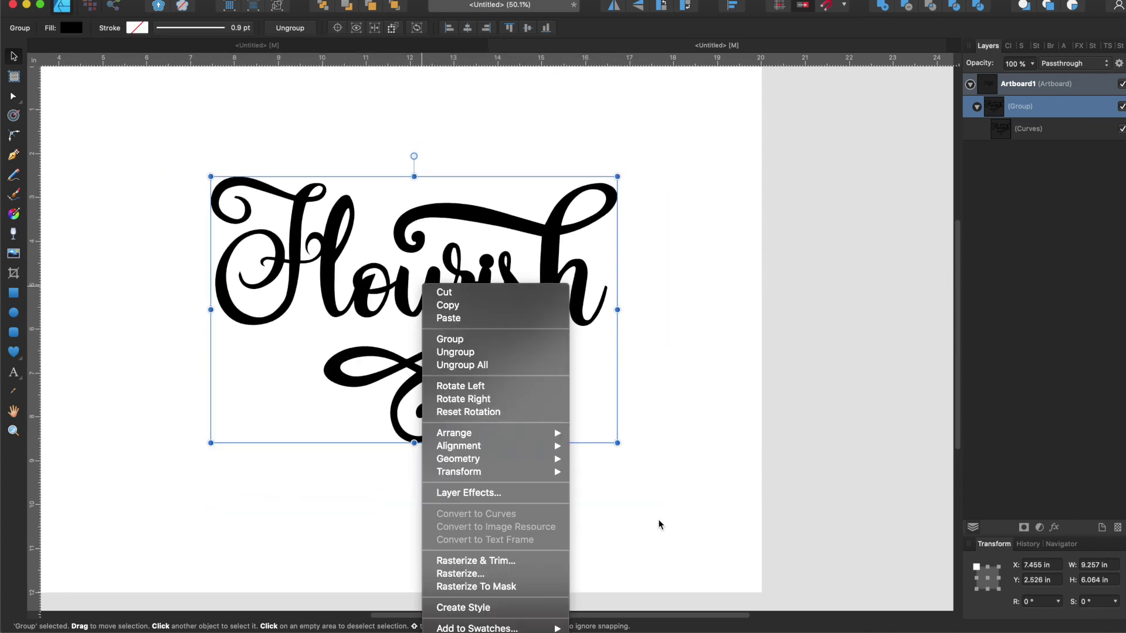
left_click(658, 519)
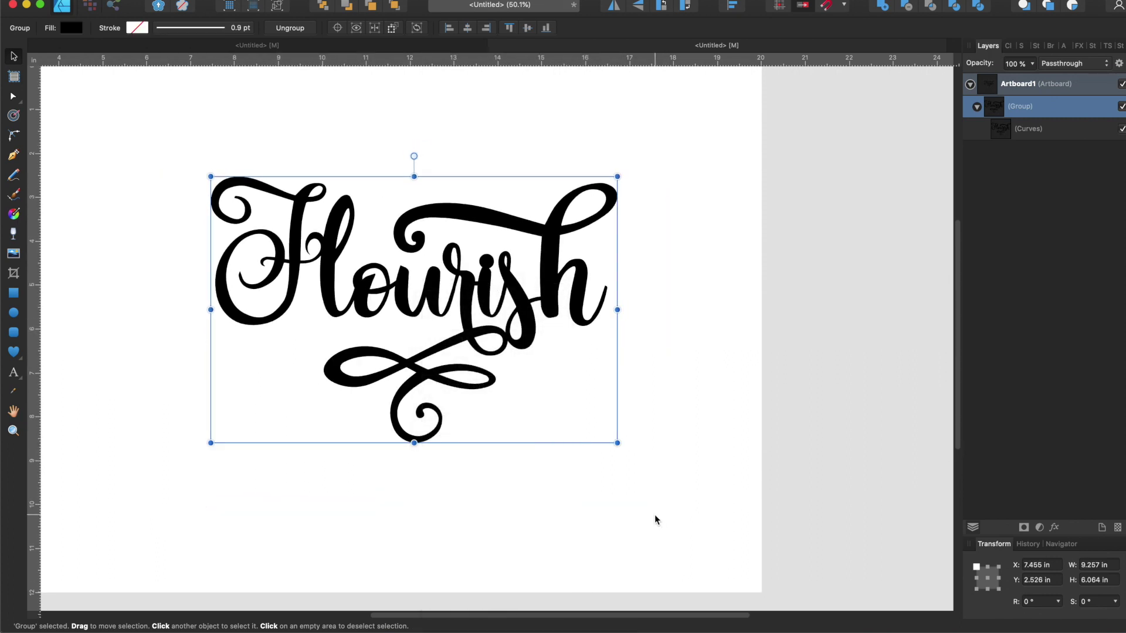